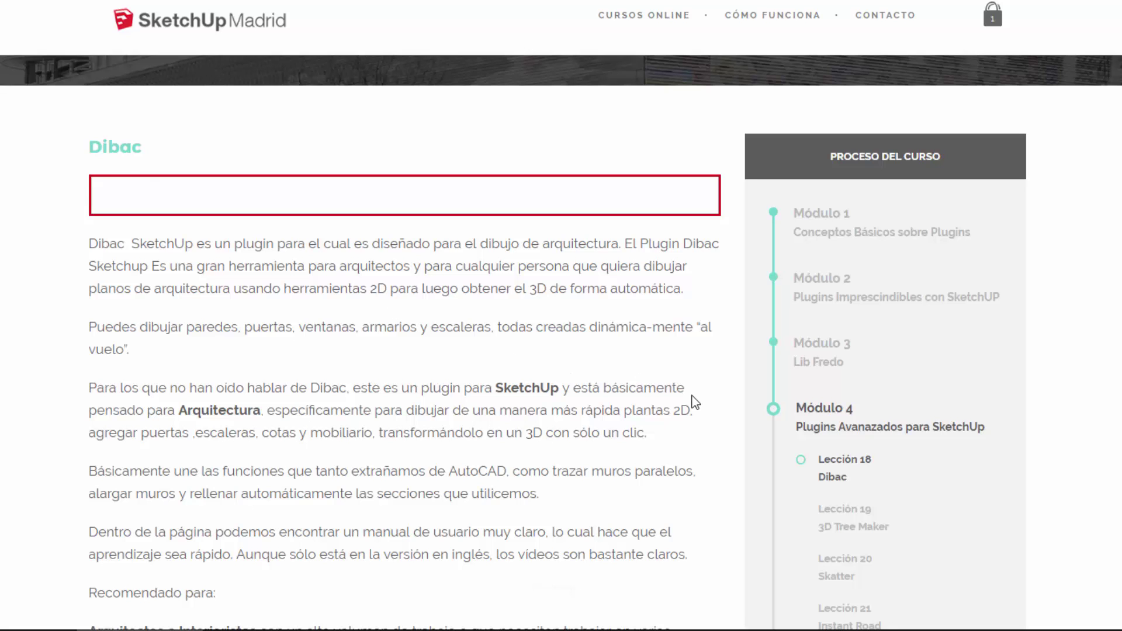
- Scroll into the Dibac lesson page and briefly highlight the Dibac heading text
{"action": "scroll", "coordinate": [694, 402], "scroll_direction": "down", "scroll_amount": 1}
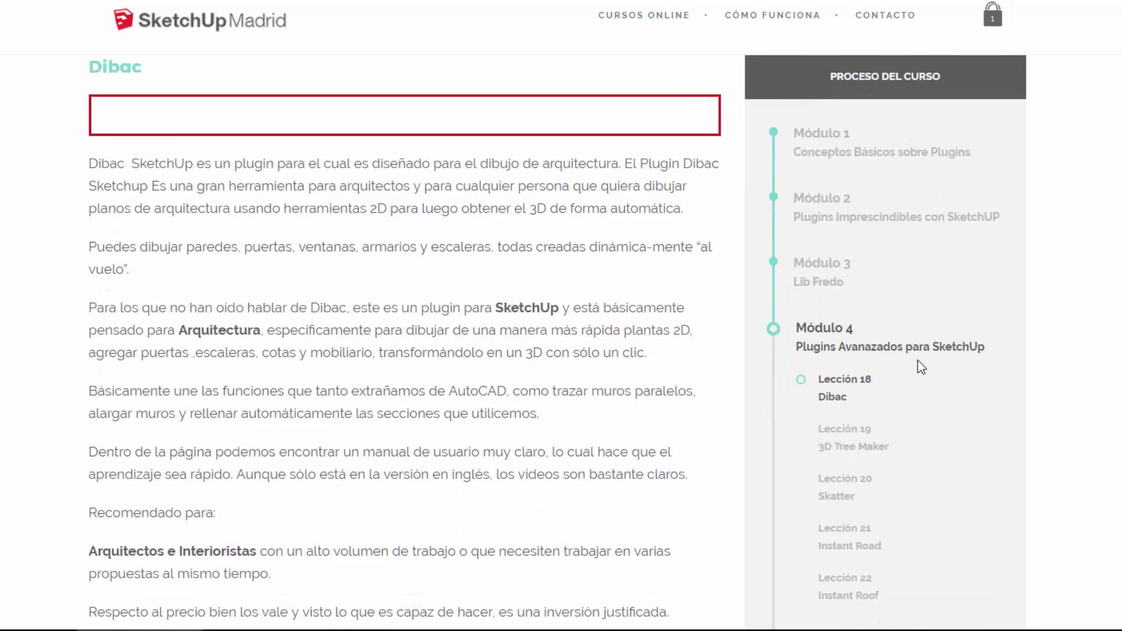
{"action": "left_click_drag", "start_coordinate": [85, 67], "coordinate": [144, 69]}
{"action": "left_click", "coordinate": [230, 196]}
- Scroll down the lesson page to the 'Descargar Demo Dibac' and 'Comprar Dibac' links
{"action": "scroll", "coordinate": [355, 273], "scroll_direction": "down", "scroll_amount": 1}
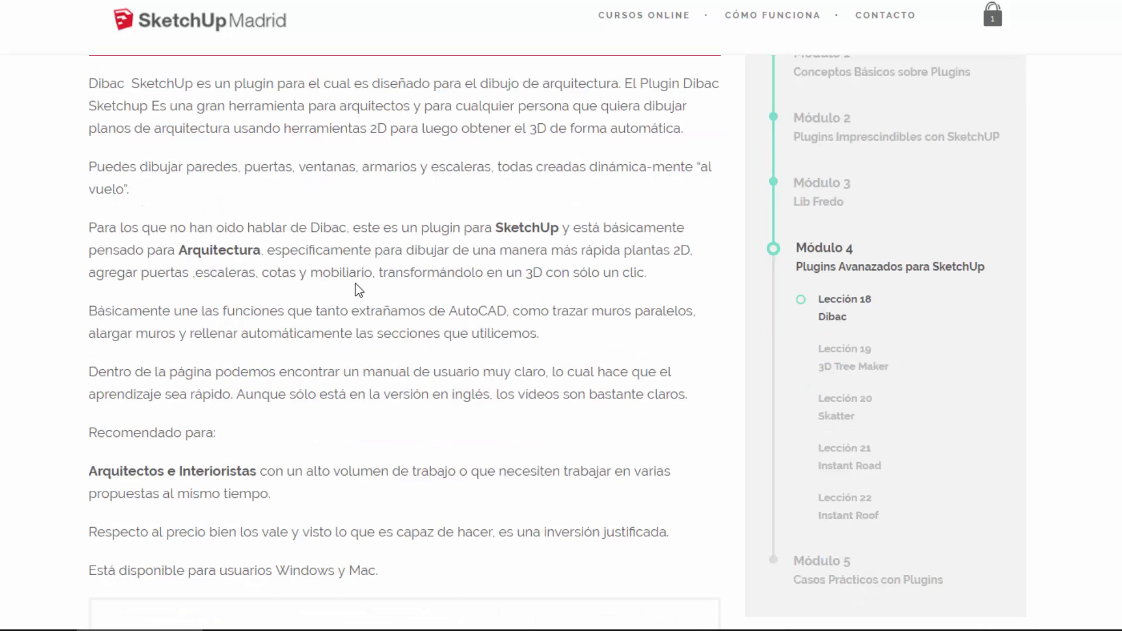
{"action": "scroll", "coordinate": [355, 283], "scroll_direction": "down", "scroll_amount": 1}
{"action": "scroll", "coordinate": [359, 275], "scroll_direction": "down", "scroll_amount": 2}
{"action": "scroll", "coordinate": [363, 281], "scroll_direction": "down", "scroll_amount": 2}
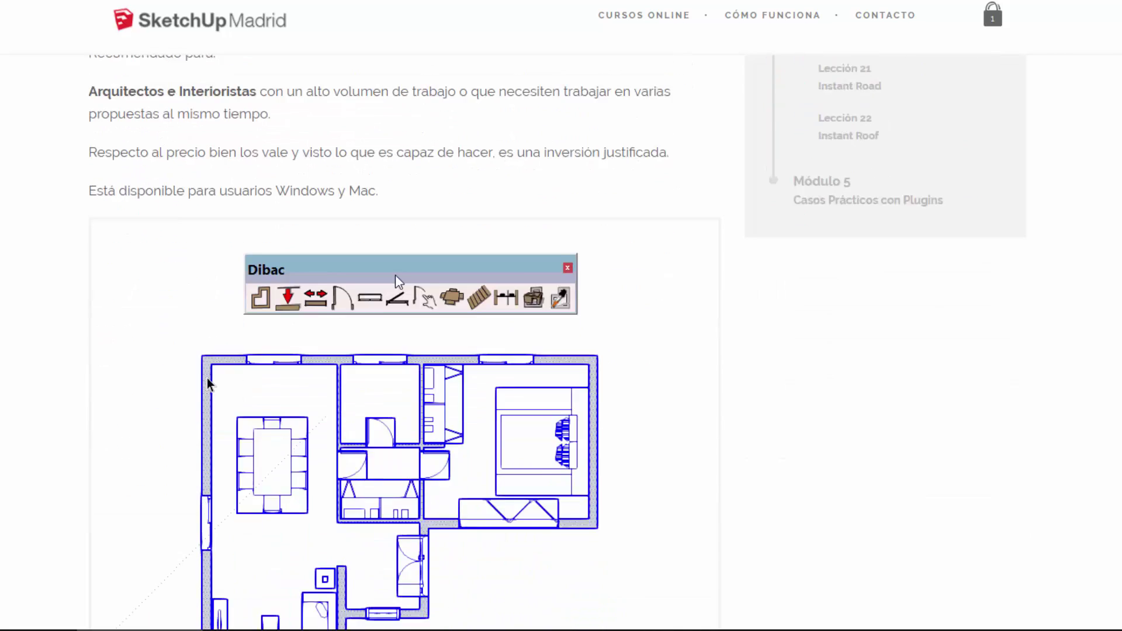
{"action": "scroll", "coordinate": [462, 286], "scroll_direction": "down", "scroll_amount": 3}
{"action": "scroll", "coordinate": [308, 466], "scroll_direction": "down", "scroll_amount": 1}
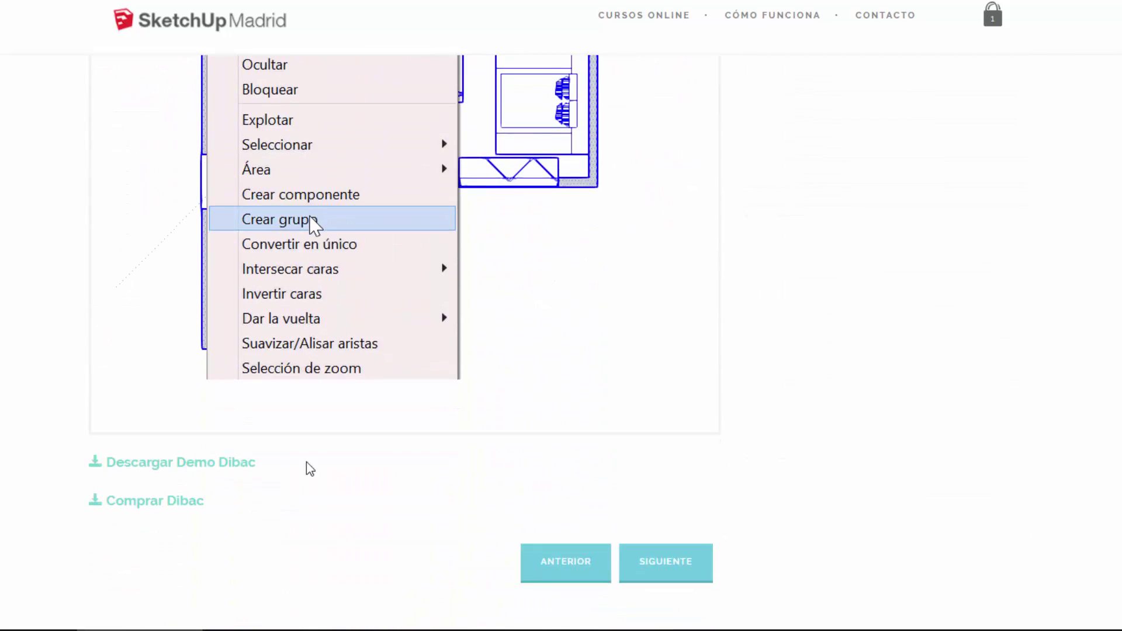
{"action": "scroll", "coordinate": [608, 401], "scroll_direction": "up", "scroll_amount": 2}
{"action": "scroll", "coordinate": [608, 401], "scroll_direction": "up", "scroll_amount": 1}
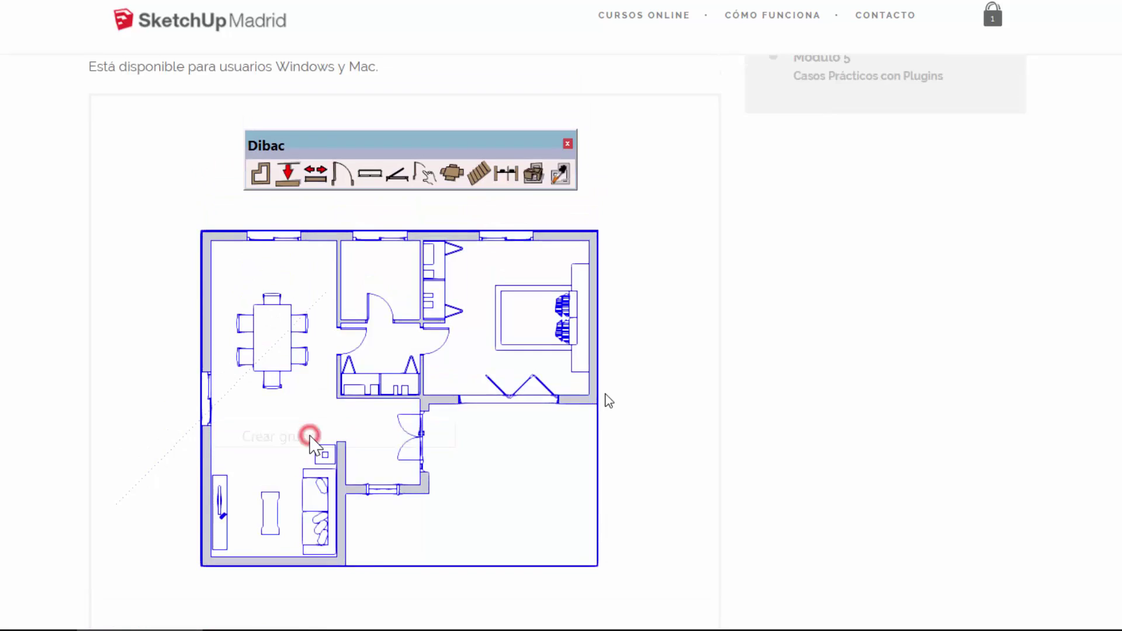
{"action": "scroll", "coordinate": [608, 401], "scroll_direction": "up", "scroll_amount": 1}
{"action": "scroll", "coordinate": [301, 267], "scroll_direction": "up", "scroll_amount": 1}
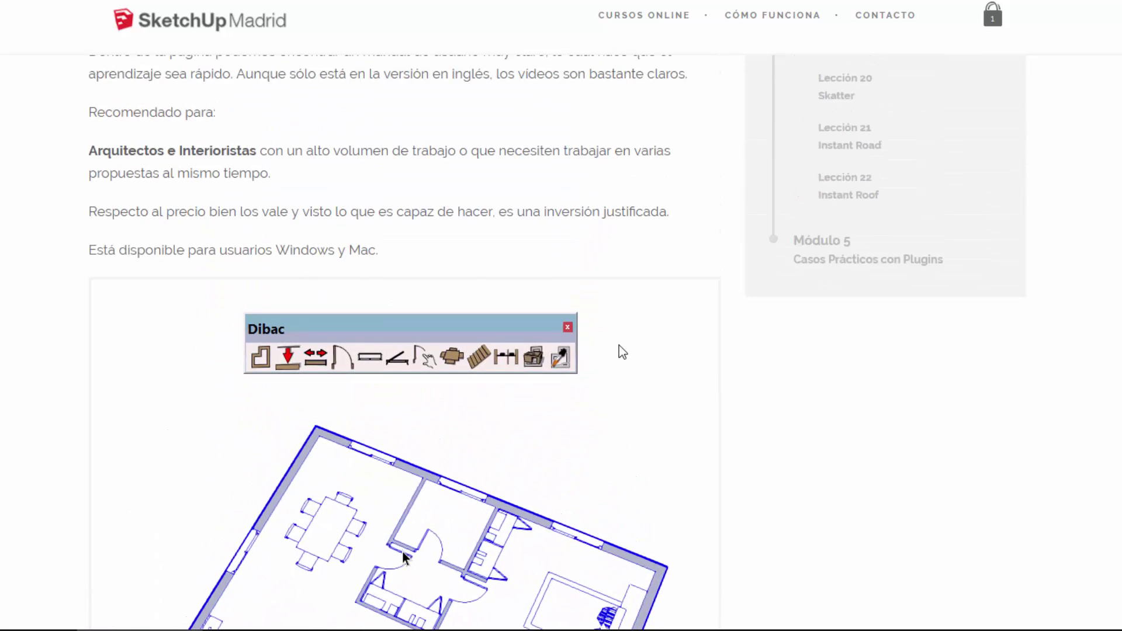
{"action": "scroll", "coordinate": [626, 356], "scroll_direction": "down", "scroll_amount": 2}
{"action": "scroll", "coordinate": [630, 357], "scroll_direction": "down", "scroll_amount": 1}
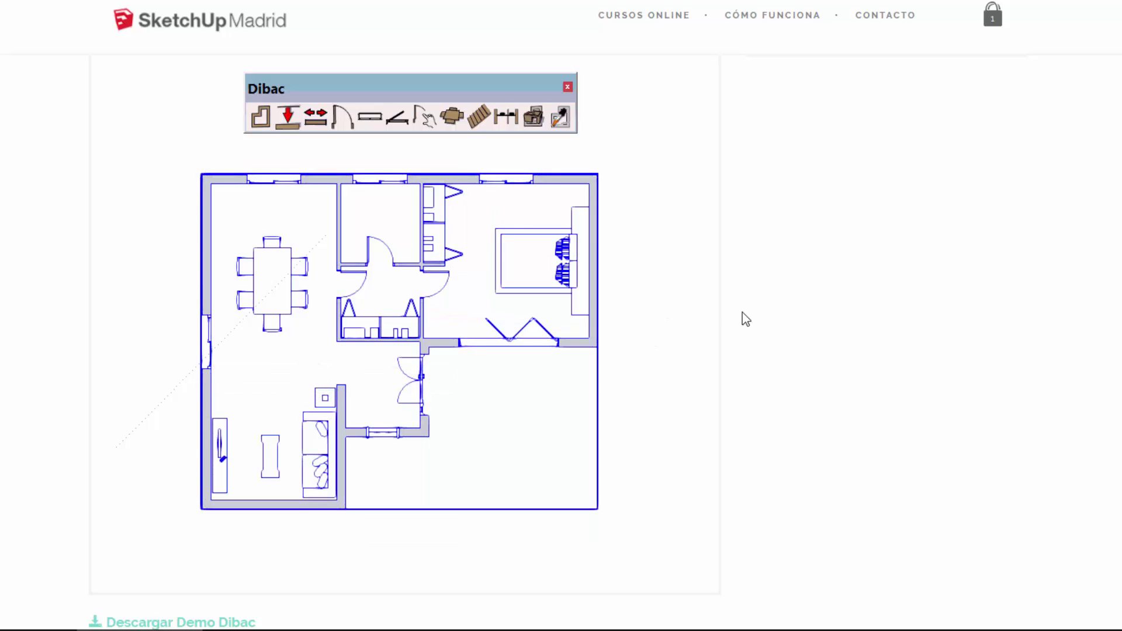
{"action": "scroll", "coordinate": [561, 351], "scroll_direction": "down", "scroll_amount": 4}
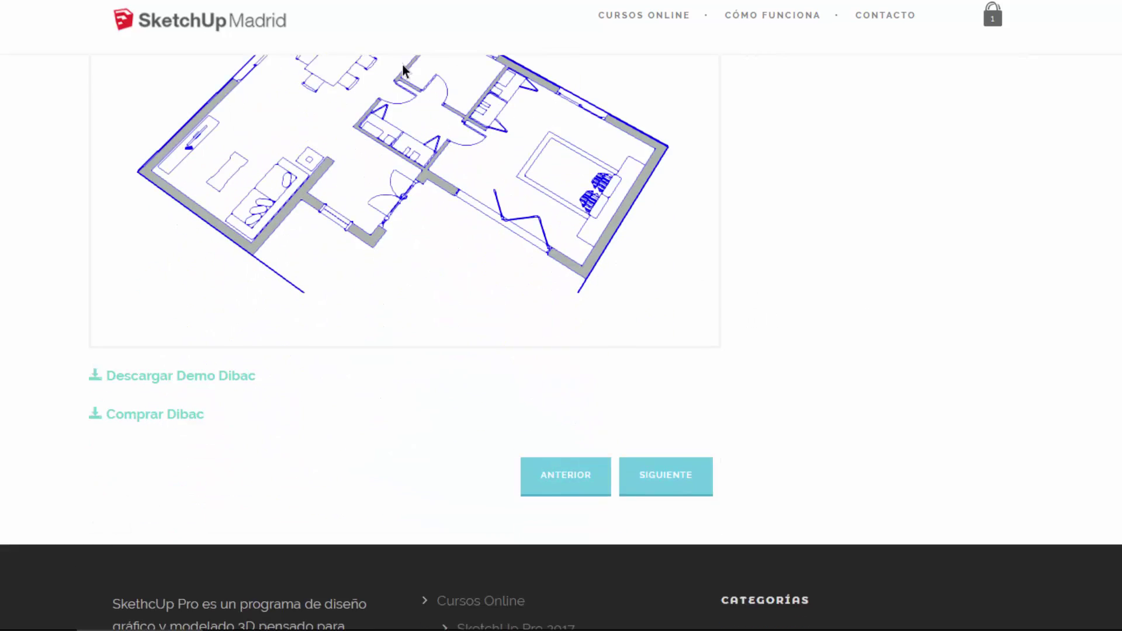
{"action": "scroll", "coordinate": [561, 351], "scroll_direction": "up", "scroll_amount": 1}
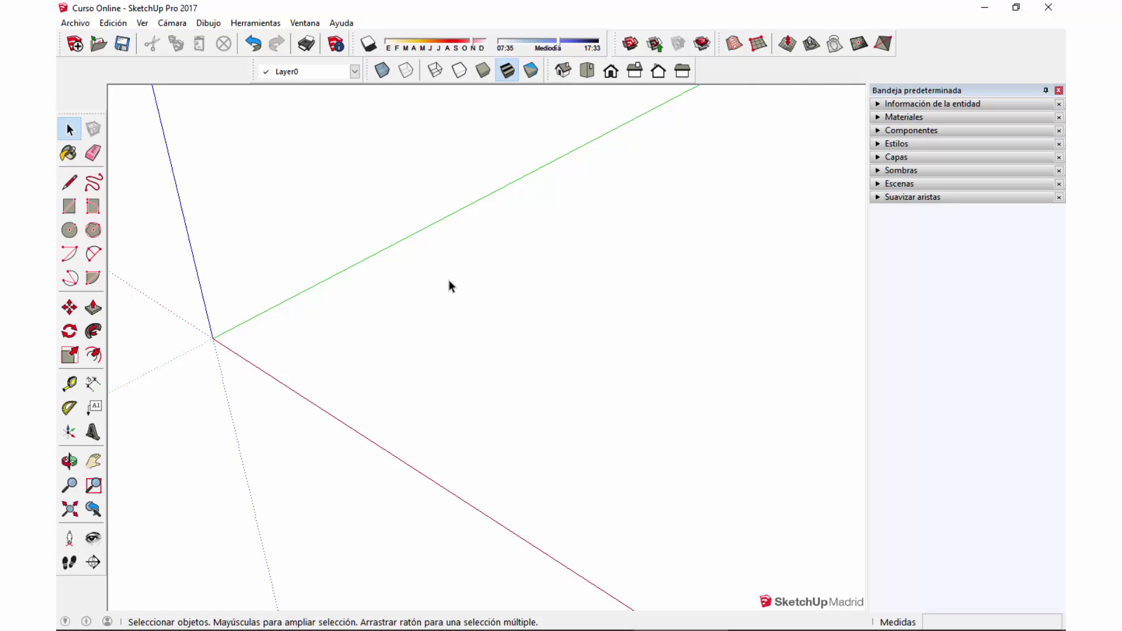
- Install the Dibac extension from 2015Dibac_v2015.47.rbz via the Extension Manager and reposition its toolbar
{"action": "mouse_move", "coordinate": [449, 285]}
{"action": "middle_mouse_down"}
{"action": "mouse_move", "coordinate": [502, 321]}
{"action": "mouse_move", "coordinate": [479, 321]}
{"action": "middle_mouse_up"}
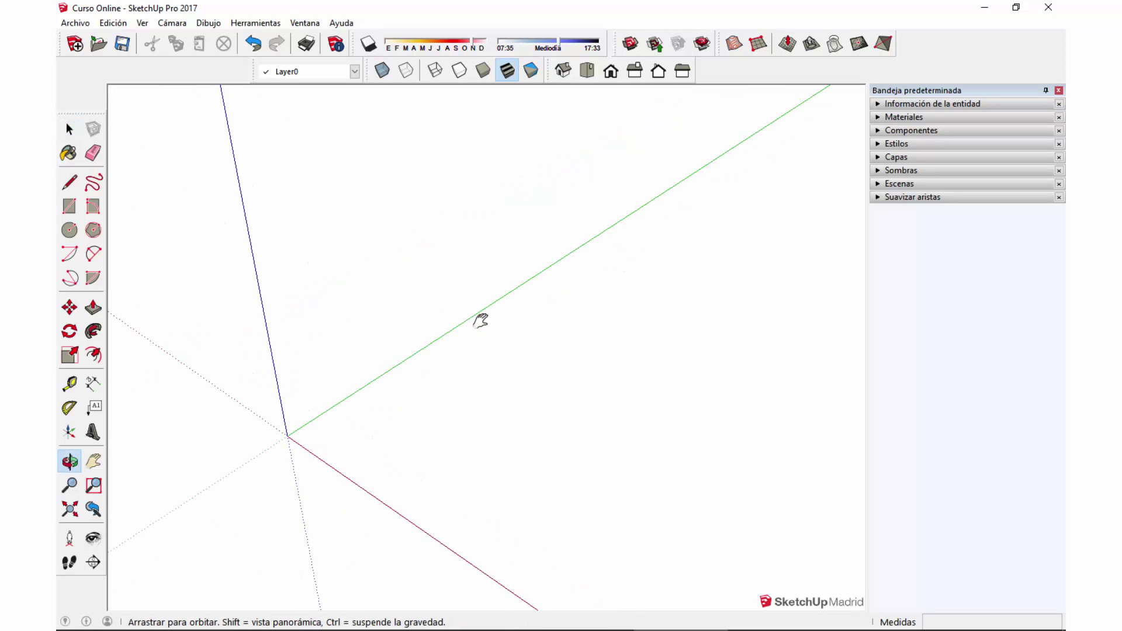
{"action": "left_click", "coordinate": [304, 22]}
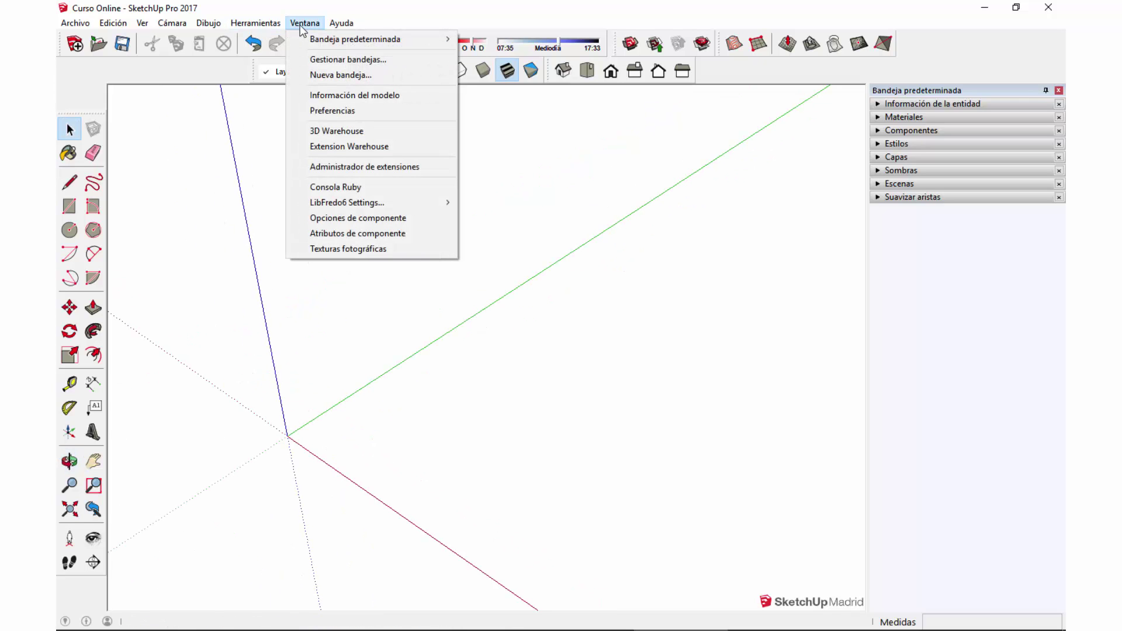
{"action": "left_click", "coordinate": [381, 166]}
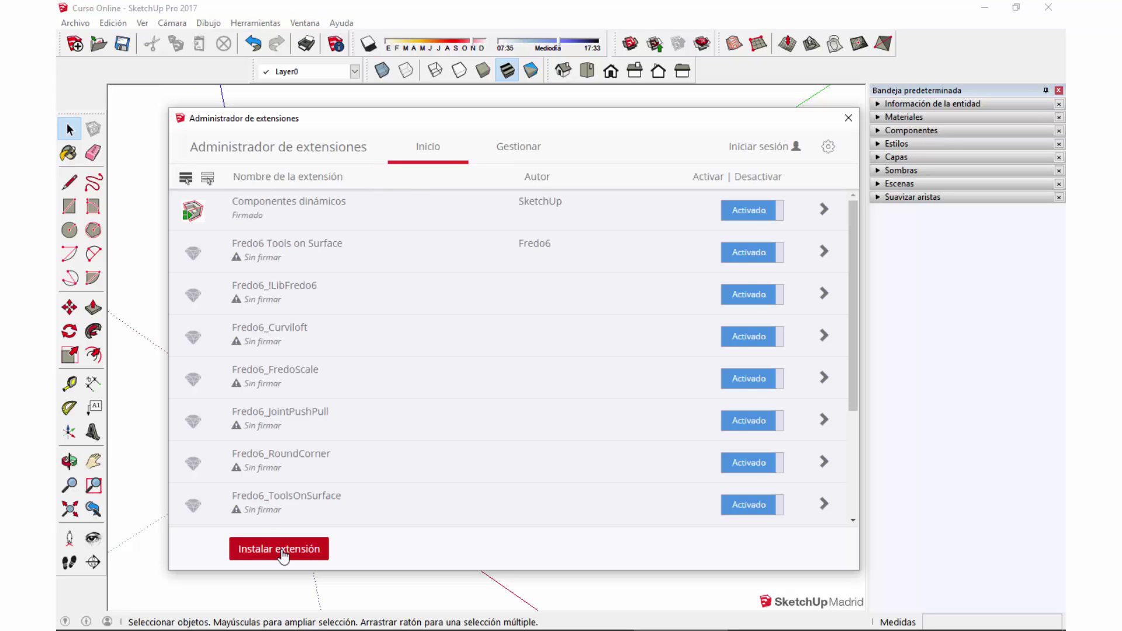
{"action": "left_click", "coordinate": [290, 553]}
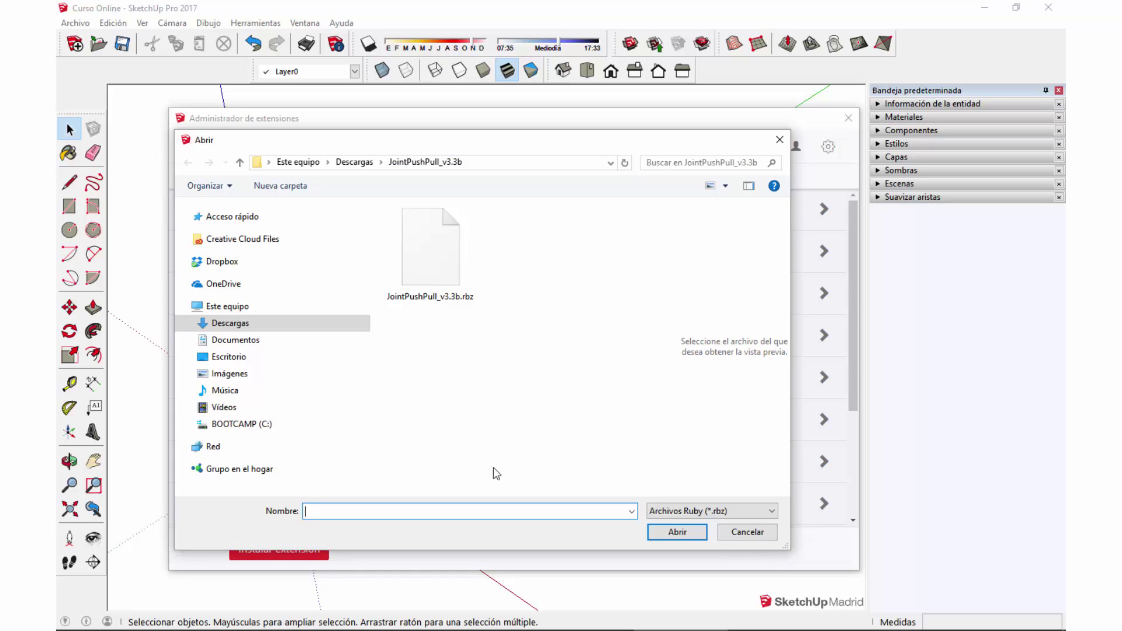
{"action": "left_click", "coordinate": [444, 258]}
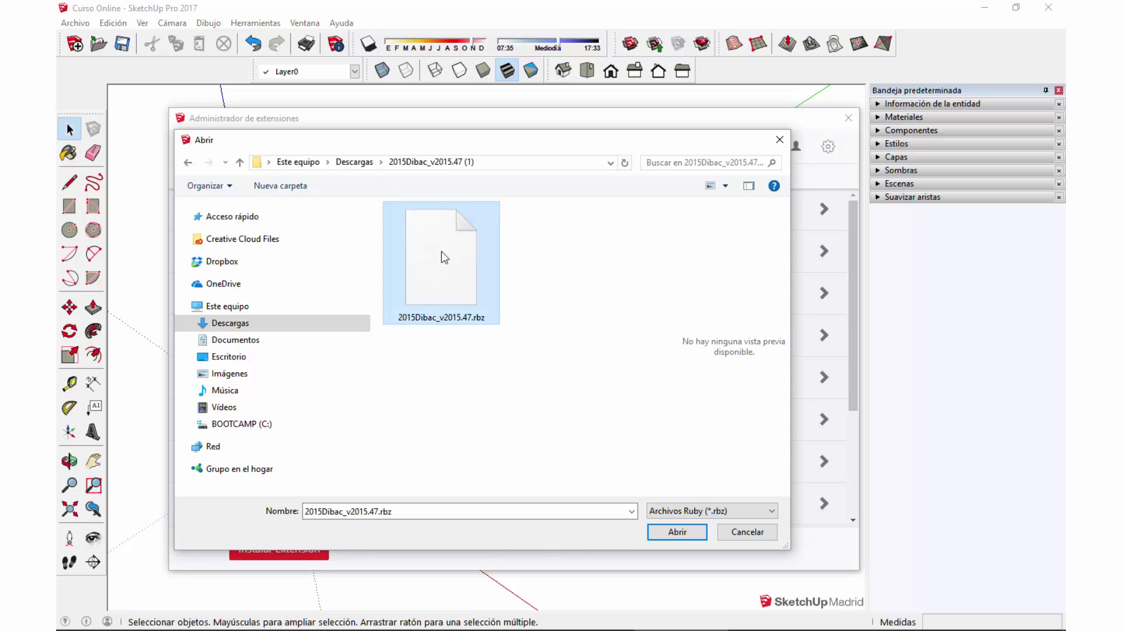
{"action": "left_click", "coordinate": [684, 535]}
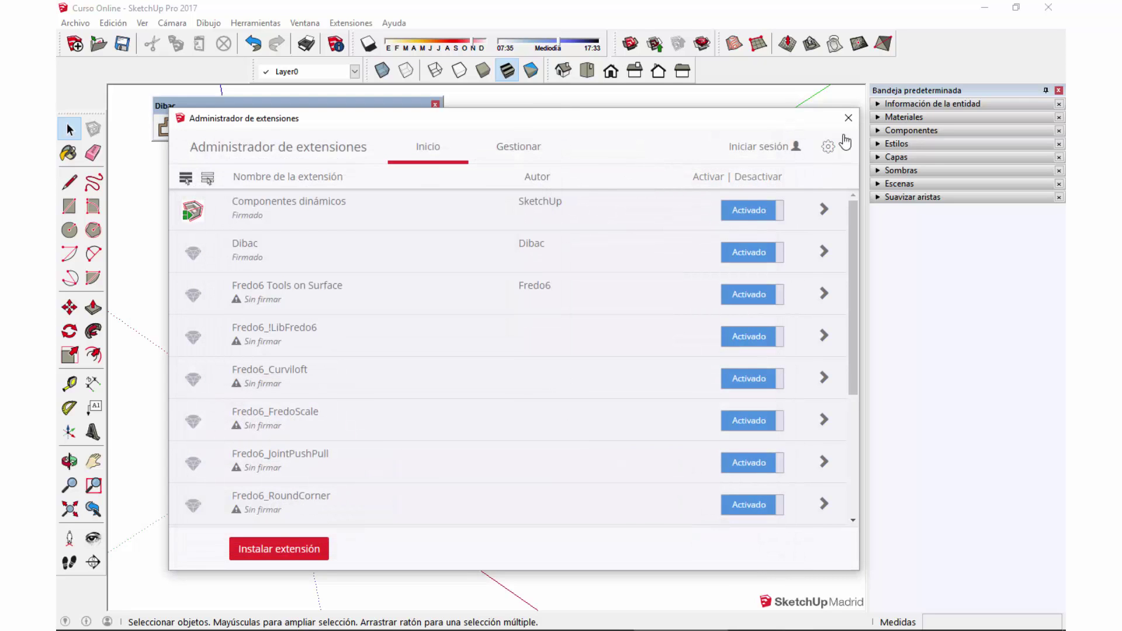
{"action": "left_click", "coordinate": [848, 117]}
{"action": "left_click_drag", "start_coordinate": [355, 105], "coordinate": [514, 113]}
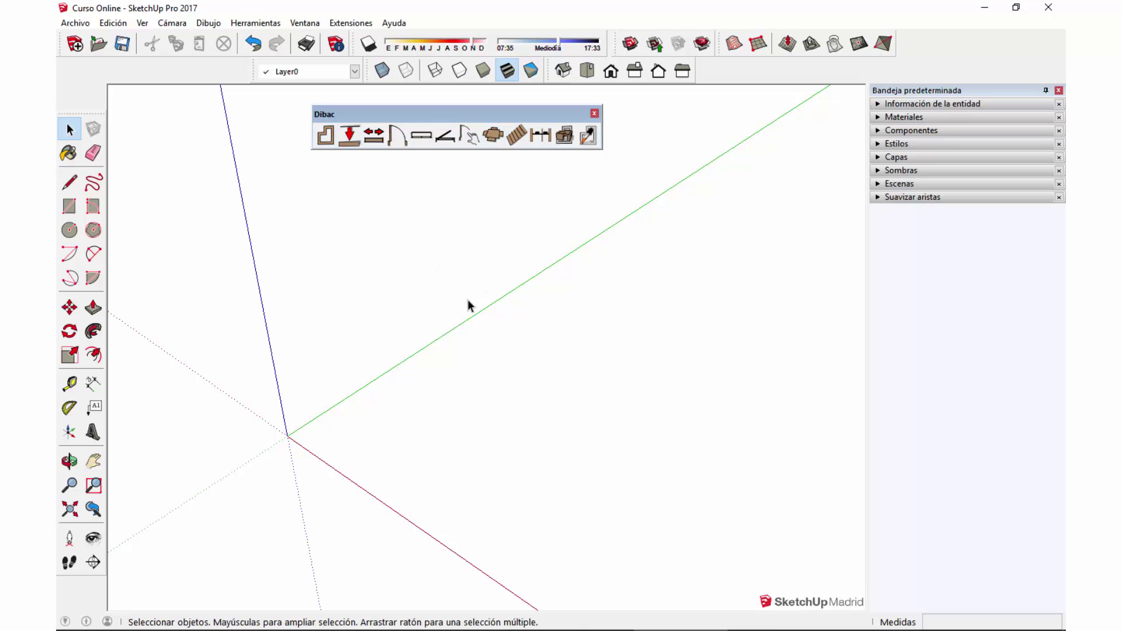
- Draw the first run of outer Dibac walls, fixing one segment at 8 m
{"action": "left_click", "coordinate": [349, 353]}
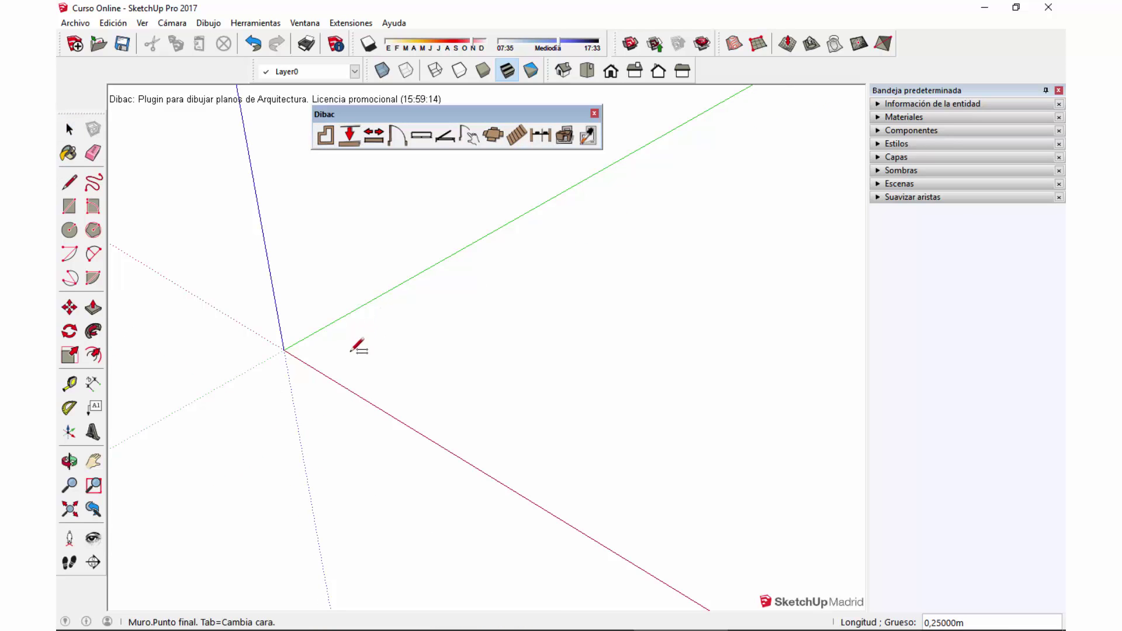
{"action": "left_click", "coordinate": [461, 287]}
{"action": "left_click", "coordinate": [503, 305]}
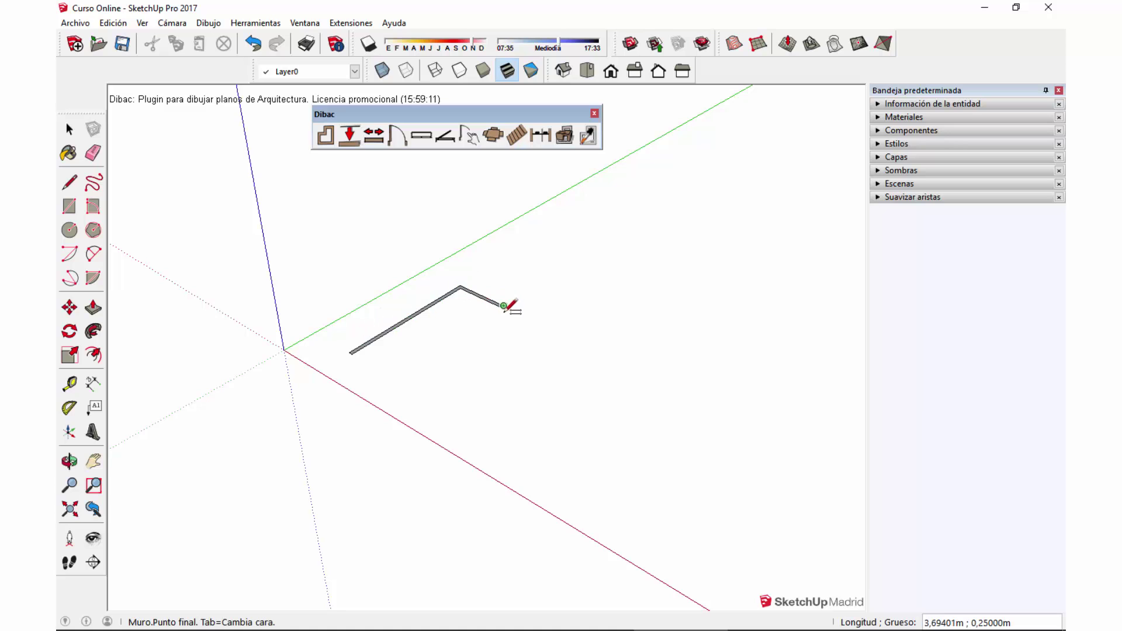
{"action": "left_click", "coordinate": [529, 291]}
{"action": "left_click", "coordinate": [608, 325]}
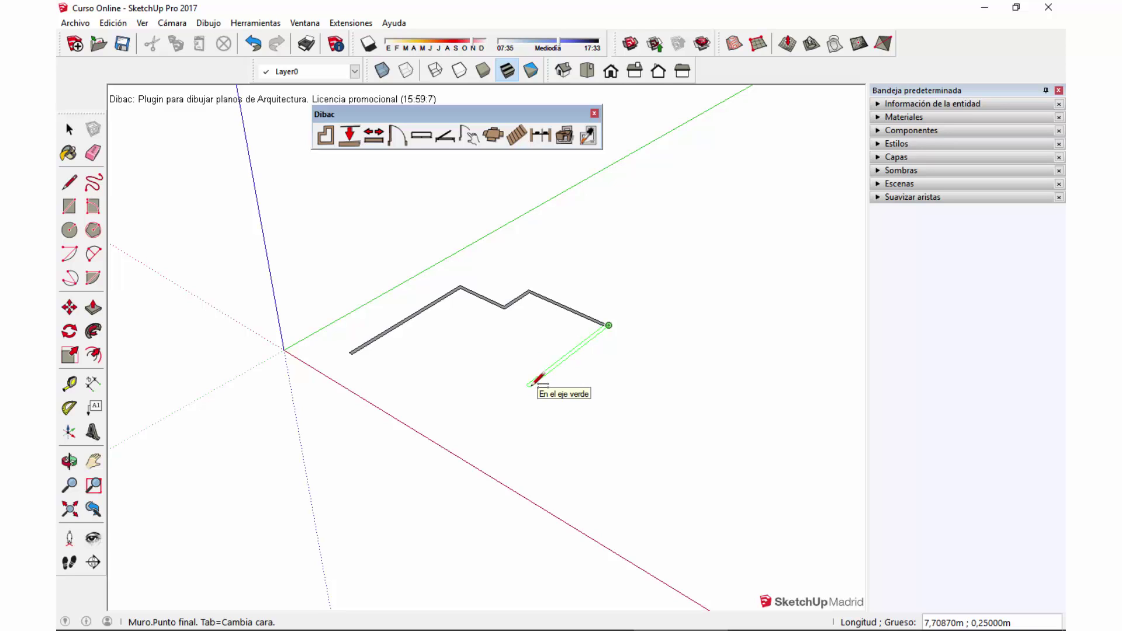
{"action": "type", "text": "8"}
{"action": "key", "text": "Return"}
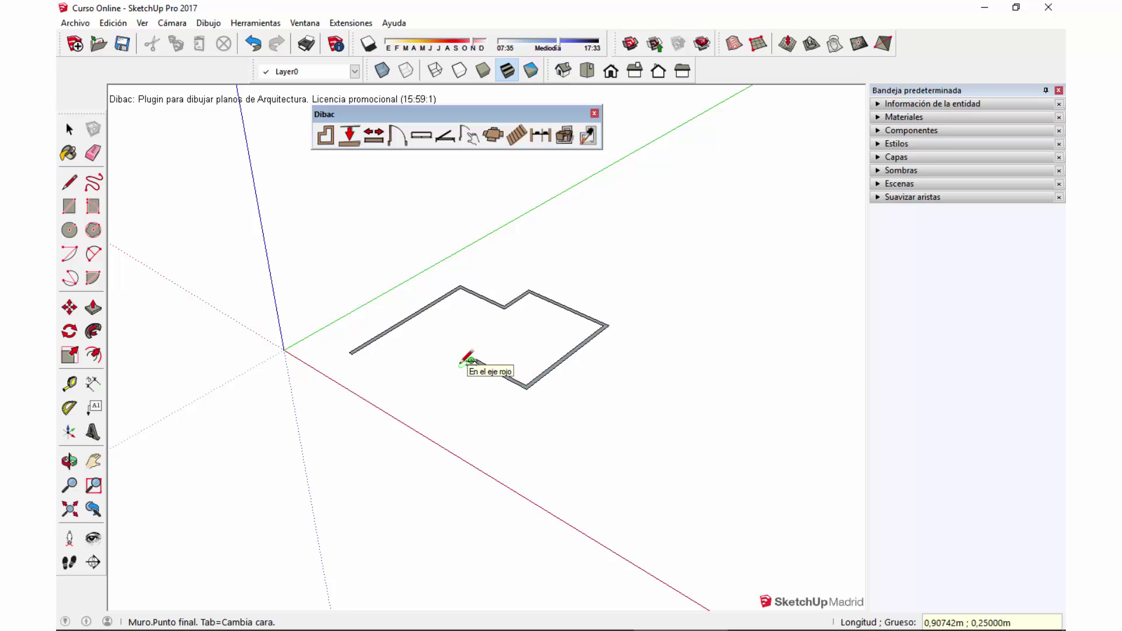
- Continue the outer walls through three more corners and join the last wall to the first
{"action": "scroll", "coordinate": [468, 357], "scroll_direction": "up", "scroll_amount": 2}
{"action": "left_click", "coordinate": [480, 358]}
{"action": "left_click", "coordinate": [530, 328]}
{"action": "left_click", "coordinate": [490, 310]}
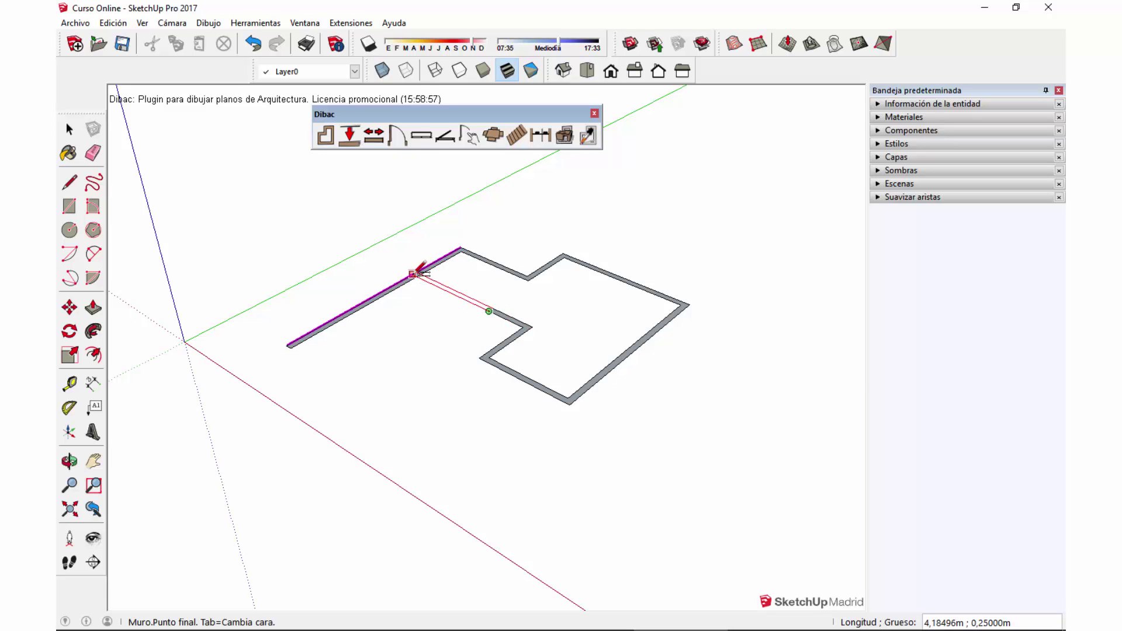
{"action": "scroll", "coordinate": [417, 275], "scroll_direction": "up", "scroll_amount": 1}
{"action": "middle_click_drag", "start_coordinate": [423, 272], "coordinate": [439, 366]}
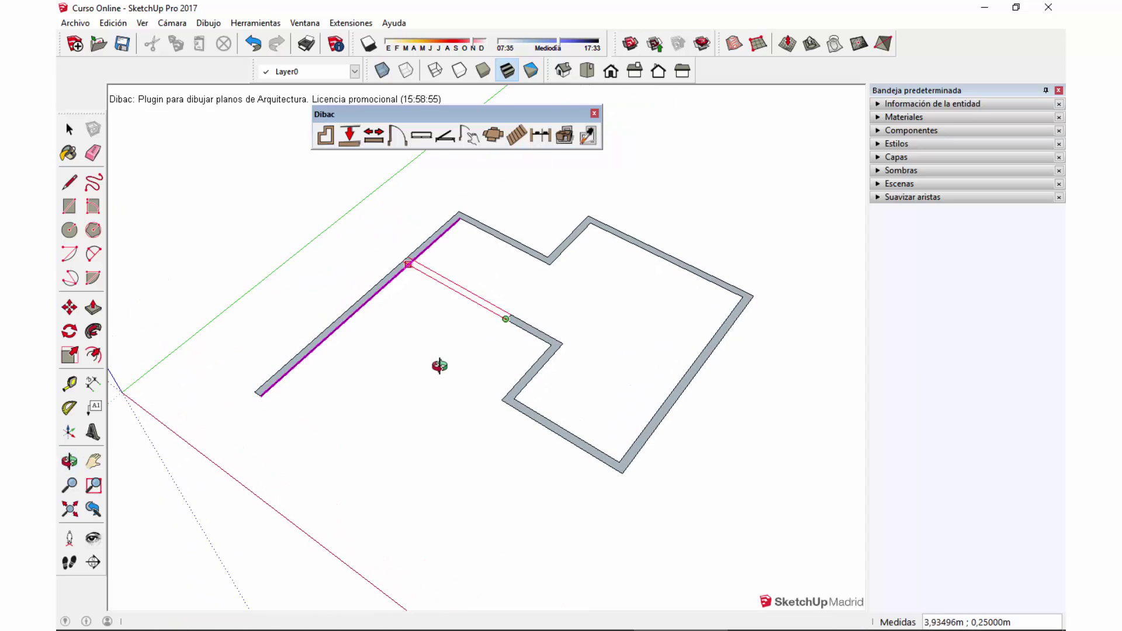
{"action": "left_click", "coordinate": [406, 272]}
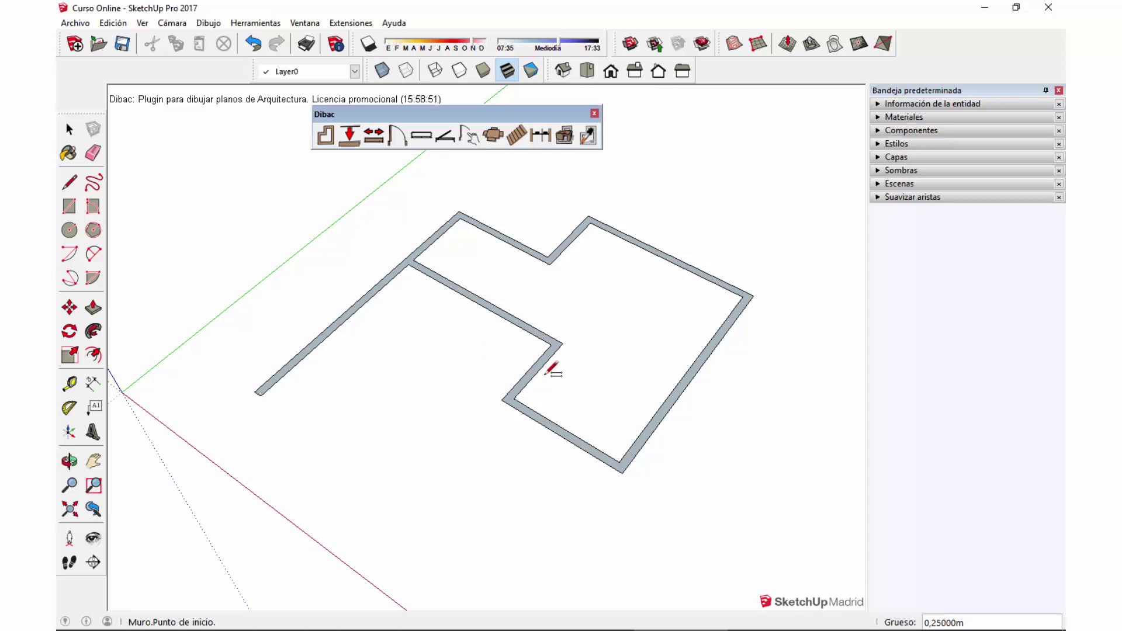
- Redraw the wall from the left wall's end centred on its line, closing the outline
{"action": "left_click", "coordinate": [258, 394]}
{"action": "left_click", "coordinate": [372, 468]}
{"action": "key", "text": "ctrl+z"}
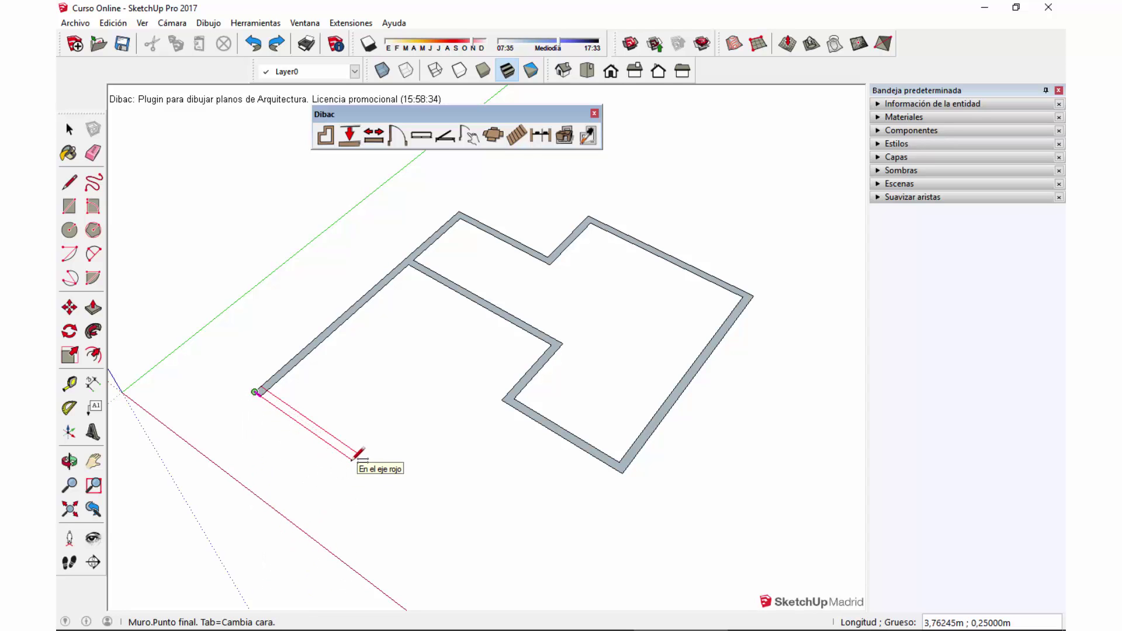
{"action": "scroll", "coordinate": [354, 459], "scroll_direction": "up", "scroll_amount": 5}
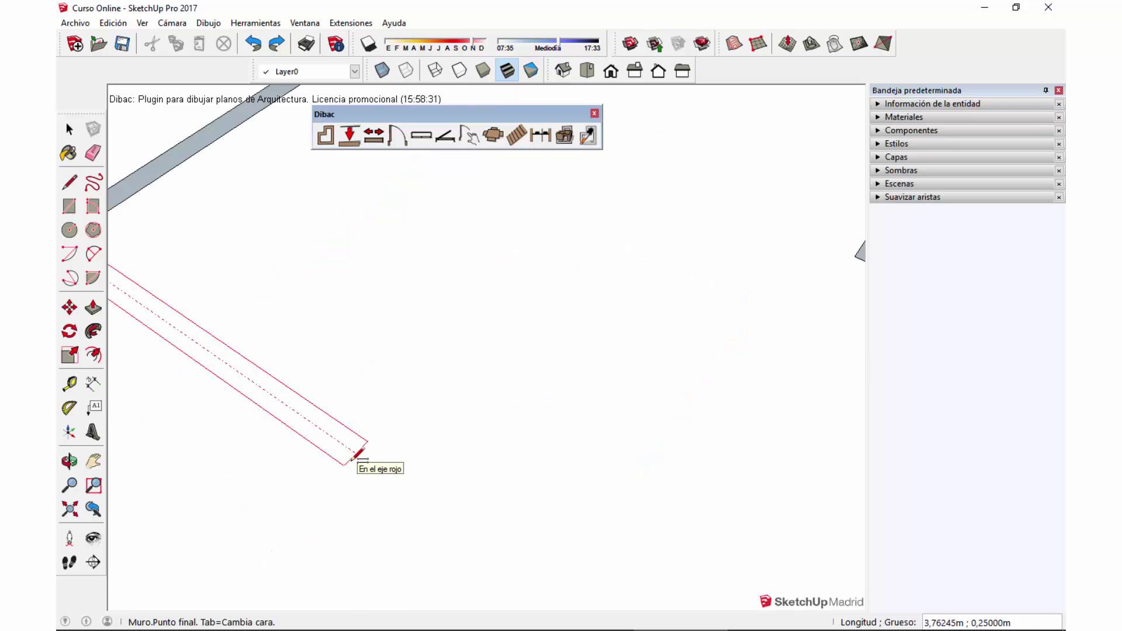
{"action": "scroll", "coordinate": [358, 454], "scroll_direction": "down", "scroll_amount": 5}
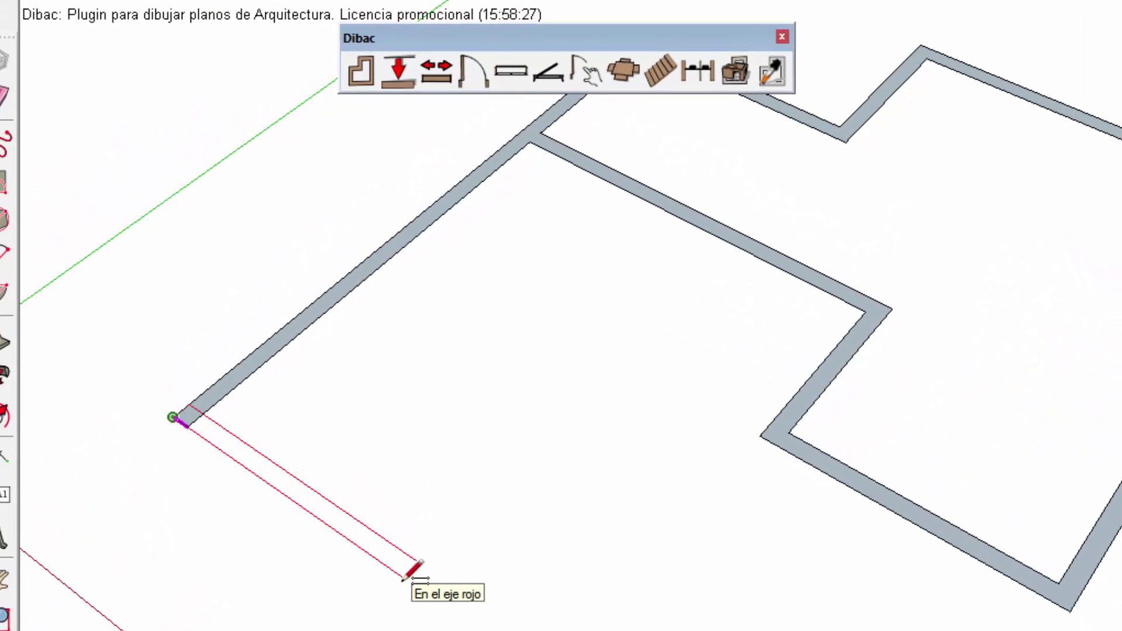
{"action": "key", "text": "ctrl"}
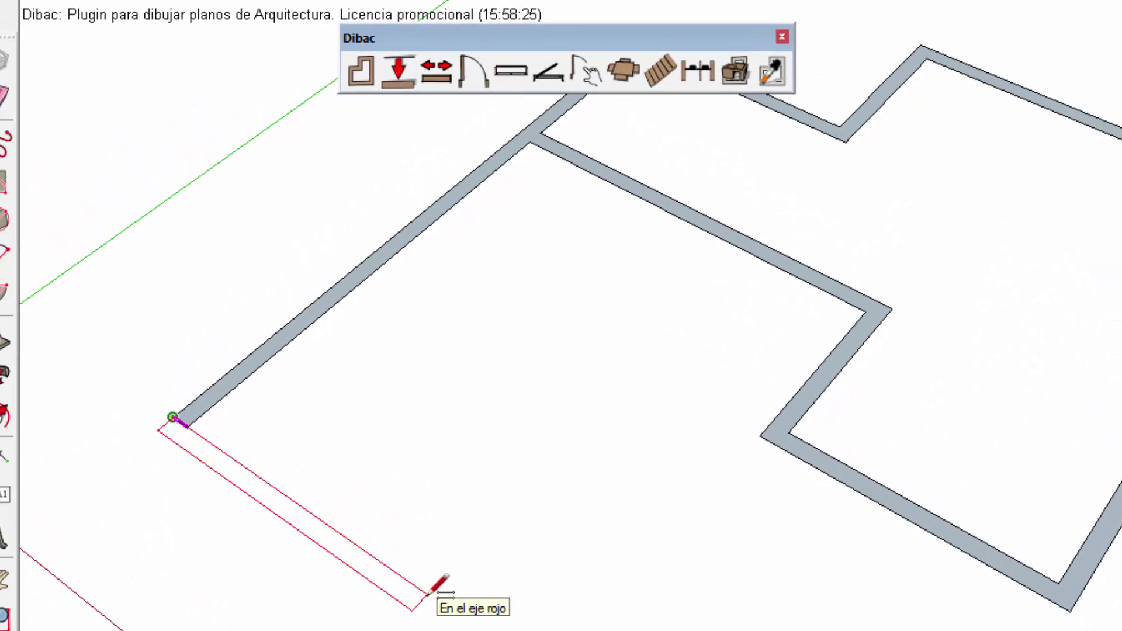
{"action": "left_click", "coordinate": [475, 624]}
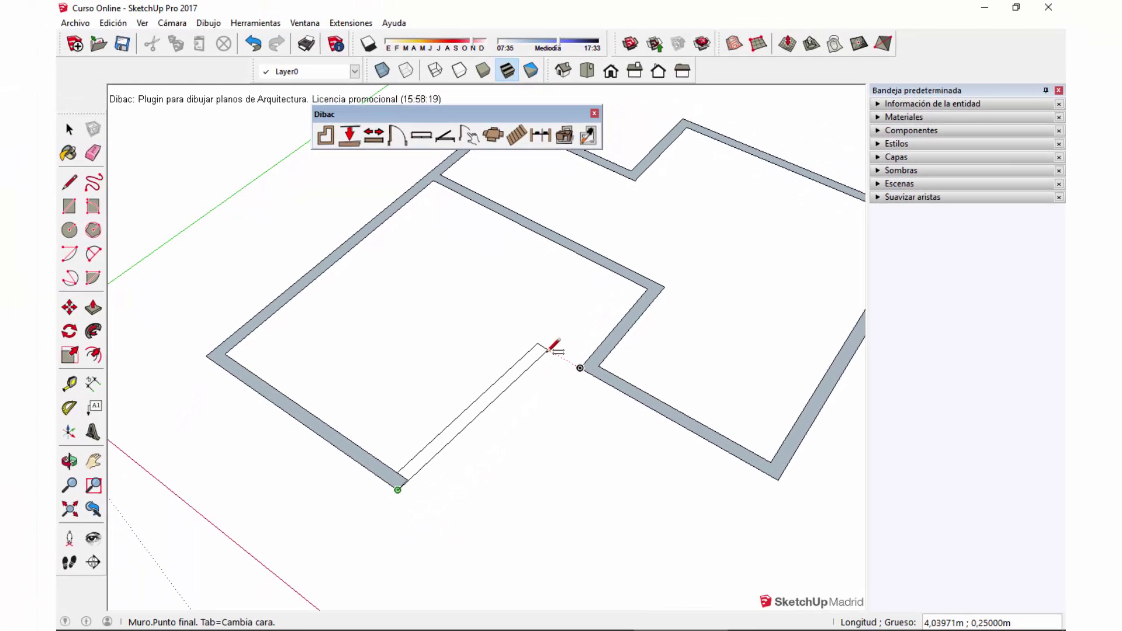
{"action": "left_click", "coordinate": [534, 342]}
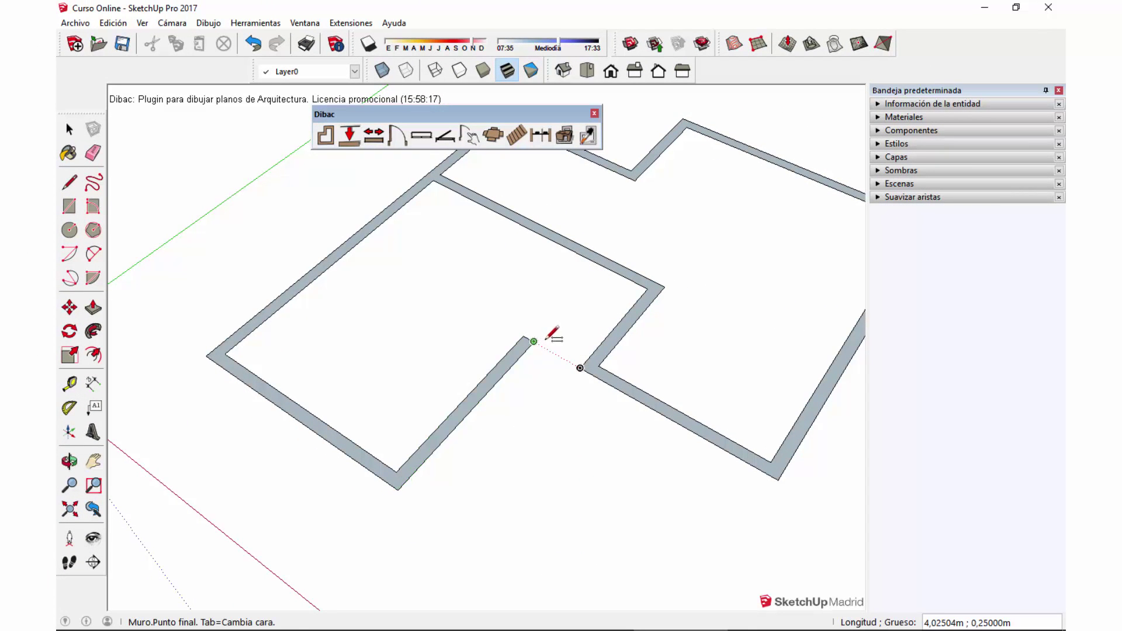
{"action": "left_click", "coordinate": [581, 368]}
{"action": "mouse_move", "coordinate": [576, 464]}
{"action": "middle_mouse_down"}
{"action": "mouse_move", "coordinate": [511, 401]}
{"action": "mouse_move", "coordinate": [411, 228]}
{"action": "middle_mouse_up"}
- Restore the plan and add two Muro paralelo walls dividing the right wing
{"action": "key", "text": "ctrl+z"}
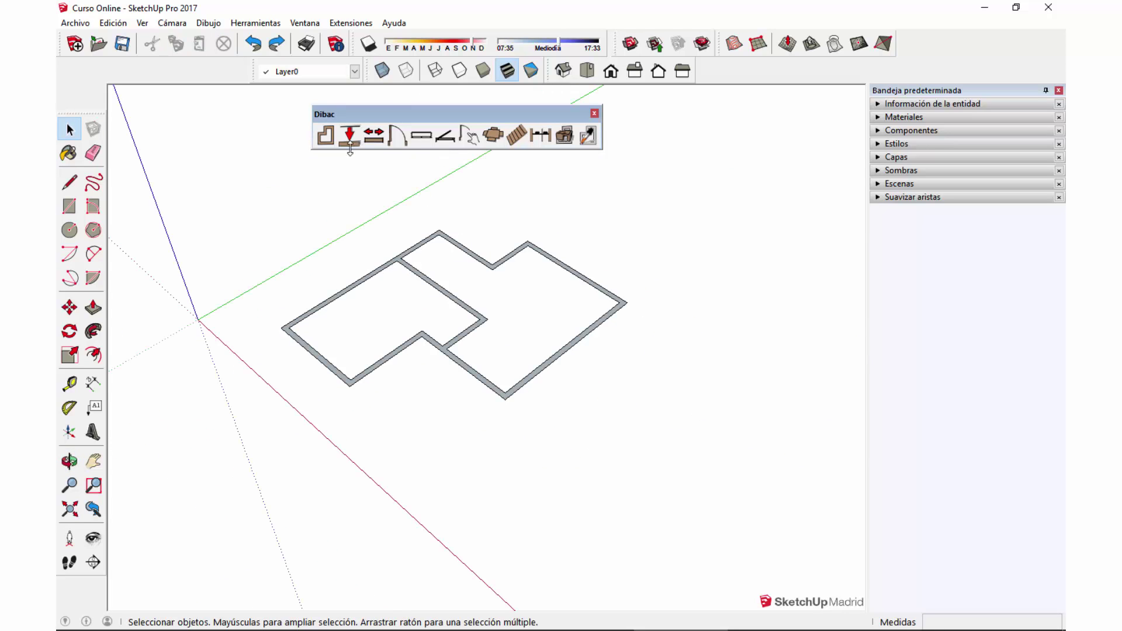
{"action": "left_click", "coordinate": [351, 134]}
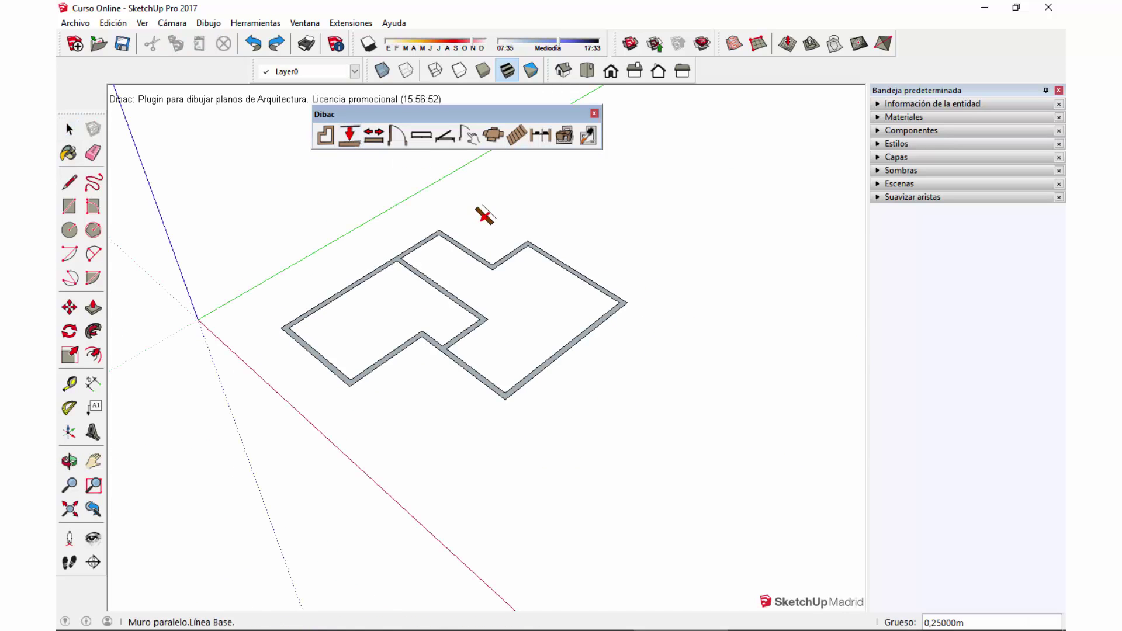
{"action": "scroll", "coordinate": [523, 259], "scroll_direction": "up", "scroll_amount": 8}
{"action": "scroll", "coordinate": [525, 262], "scroll_direction": "down", "scroll_amount": 8}
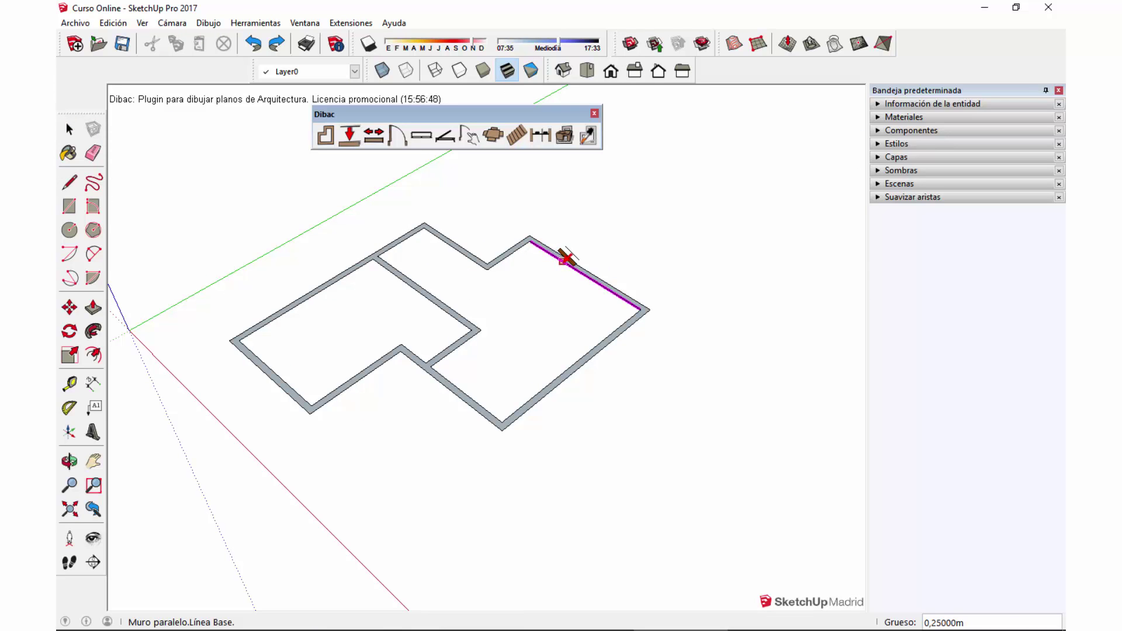
{"action": "left_click", "coordinate": [562, 261]}
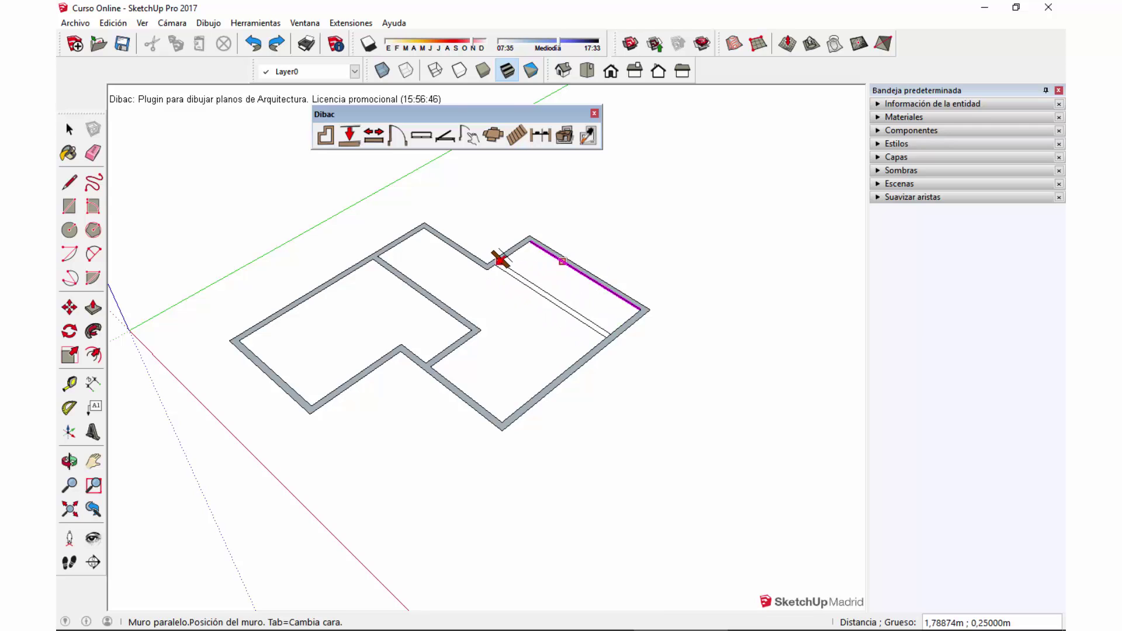
{"action": "scroll", "coordinate": [494, 266], "scroll_direction": "up", "scroll_amount": 2}
{"action": "left_click", "coordinate": [491, 263]}
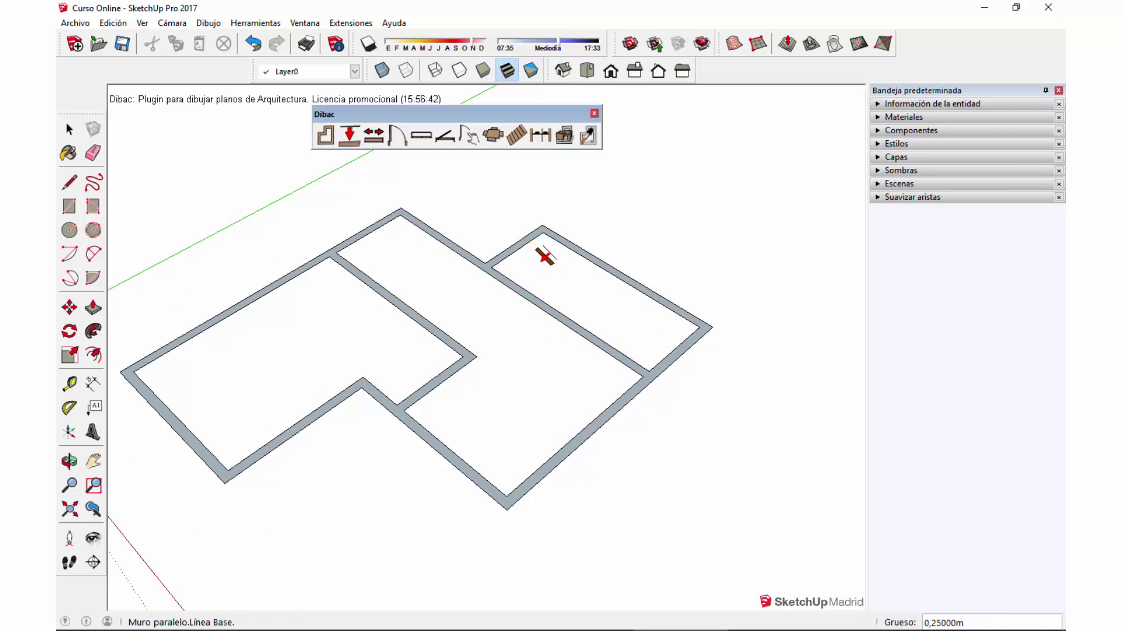
{"action": "left_click", "coordinate": [512, 245]}
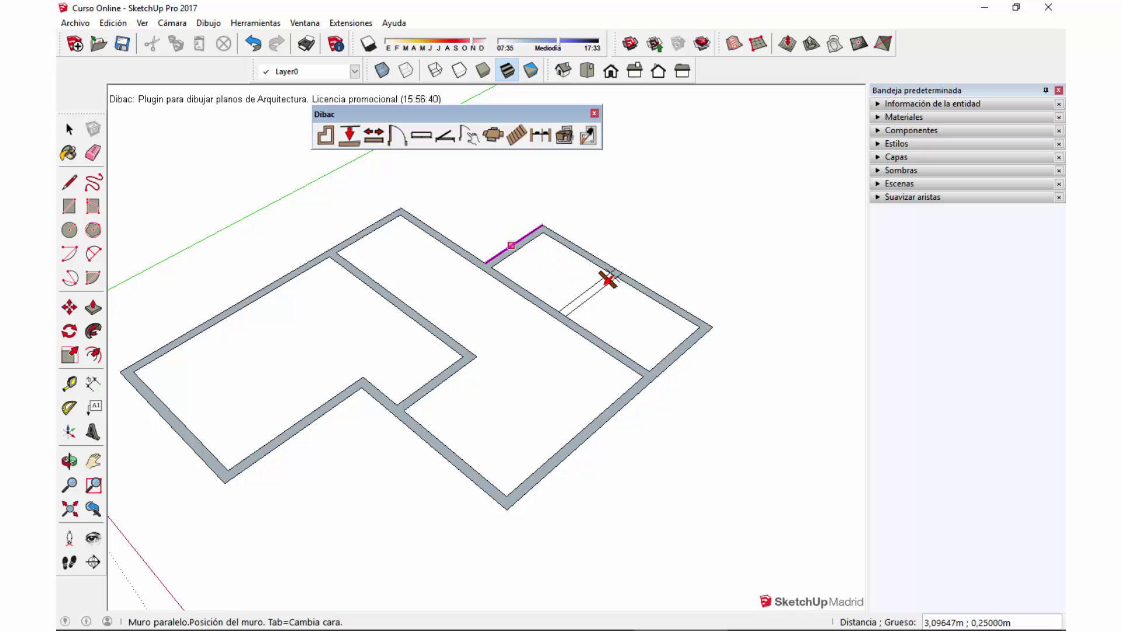
{"action": "left_click", "coordinate": [605, 274]}
{"action": "key", "text": "space"}
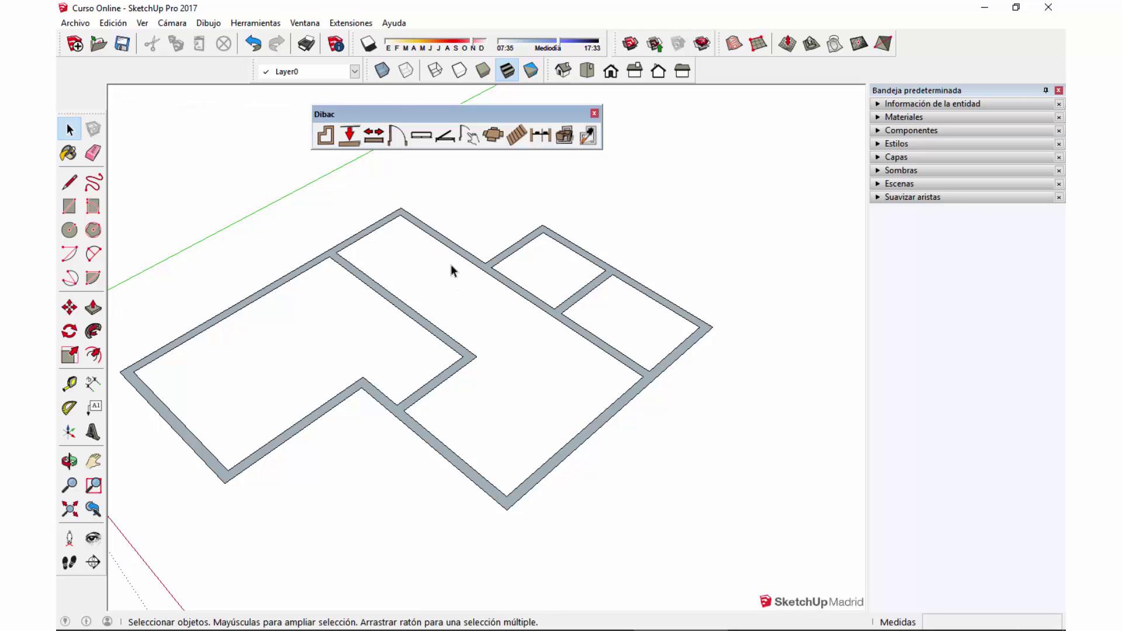
- Set the Dibac wall thickness (Grueso) to 0,10 m
{"action": "middle_click_drag", "start_coordinate": [379, 228], "coordinate": [428, 213]}
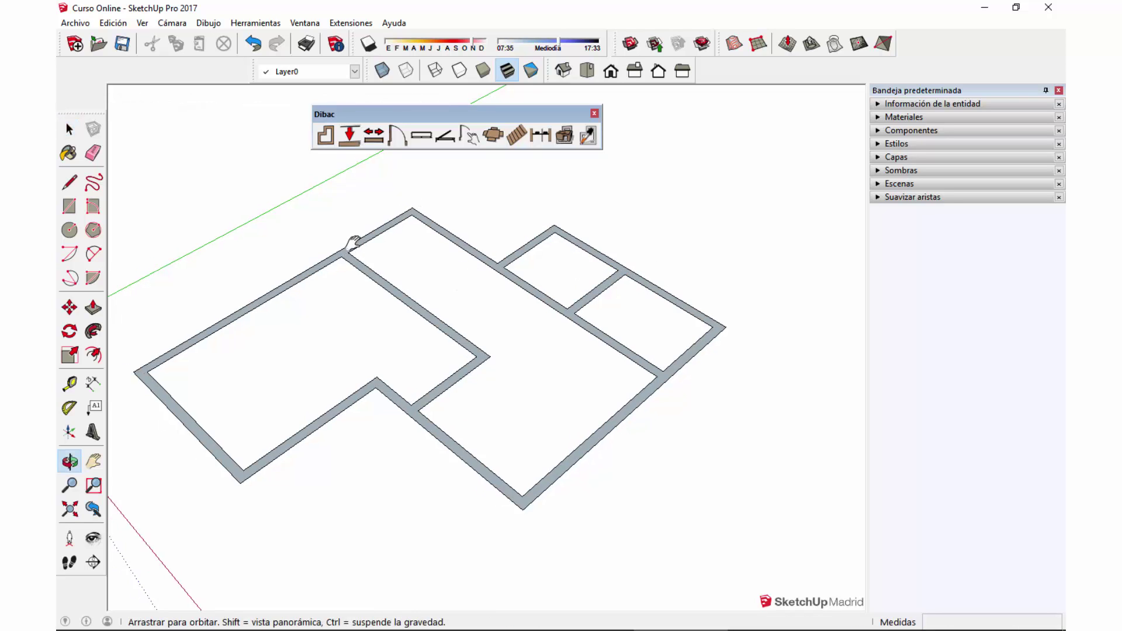
{"action": "left_click", "coordinate": [475, 253]}
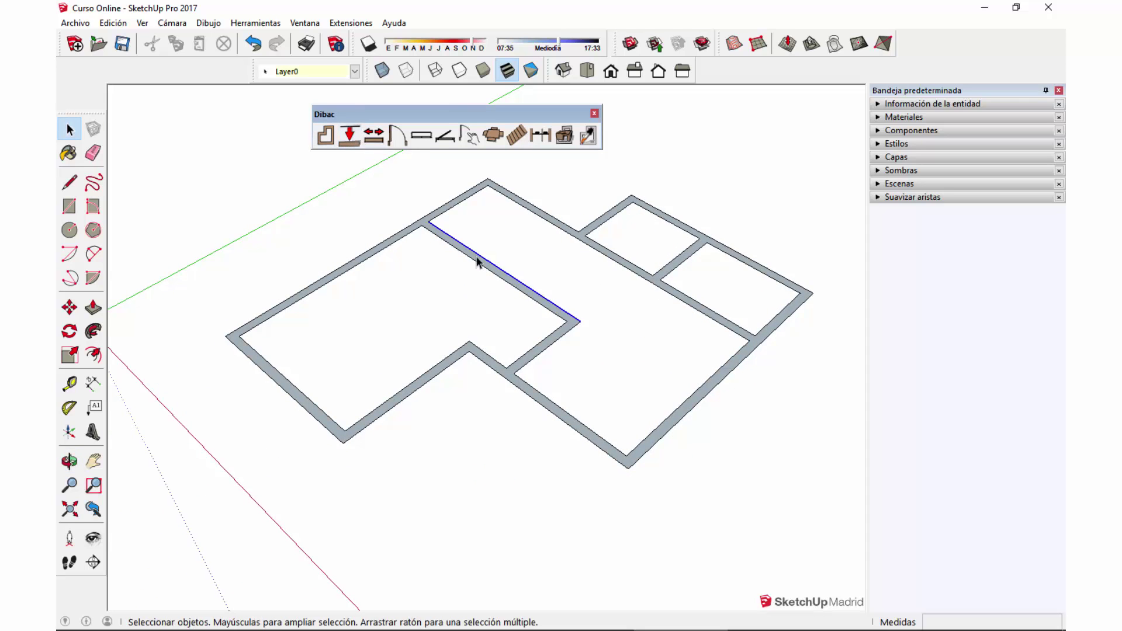
{"action": "scroll", "coordinate": [570, 327], "scroll_direction": "up", "scroll_amount": 2}
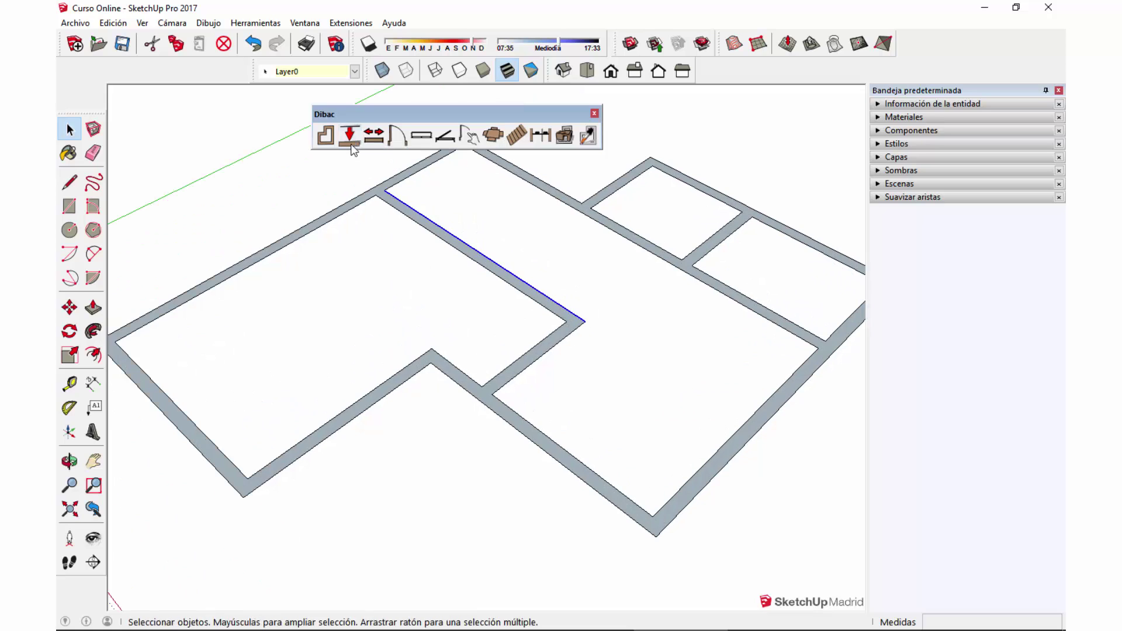
{"action": "left_click", "coordinate": [364, 226]}
{"action": "left_click", "coordinate": [351, 146]}
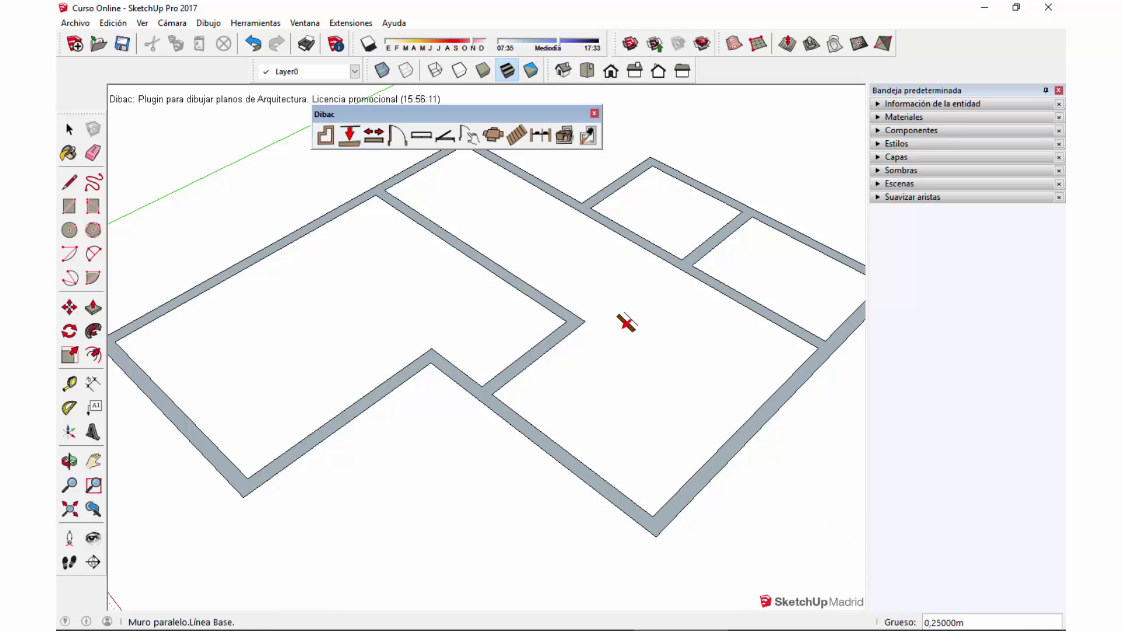
{"action": "type", "text": "1"}
{"action": "key", "text": "Return"}
{"action": "left_click", "coordinate": [561, 338]}
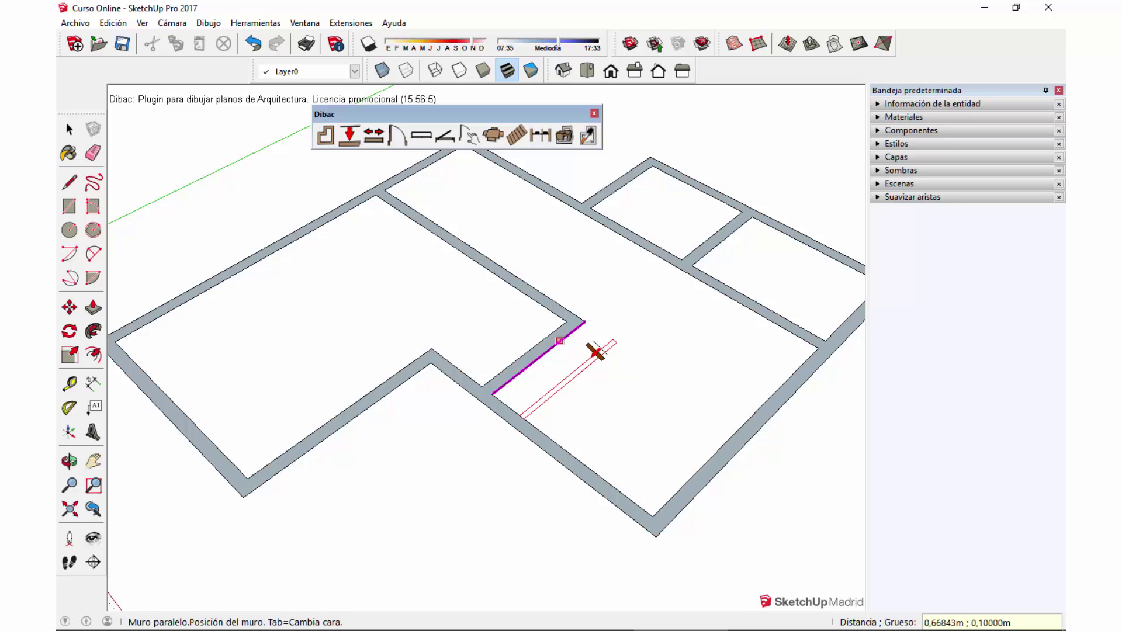
{"action": "key", "text": "Escape"}
- Draw two 0,10 m Muro partitions: one across the lower-right room and a short stub on the left
{"action": "left_click", "coordinate": [325, 136]}
{"action": "left_click", "coordinate": [584, 464]}
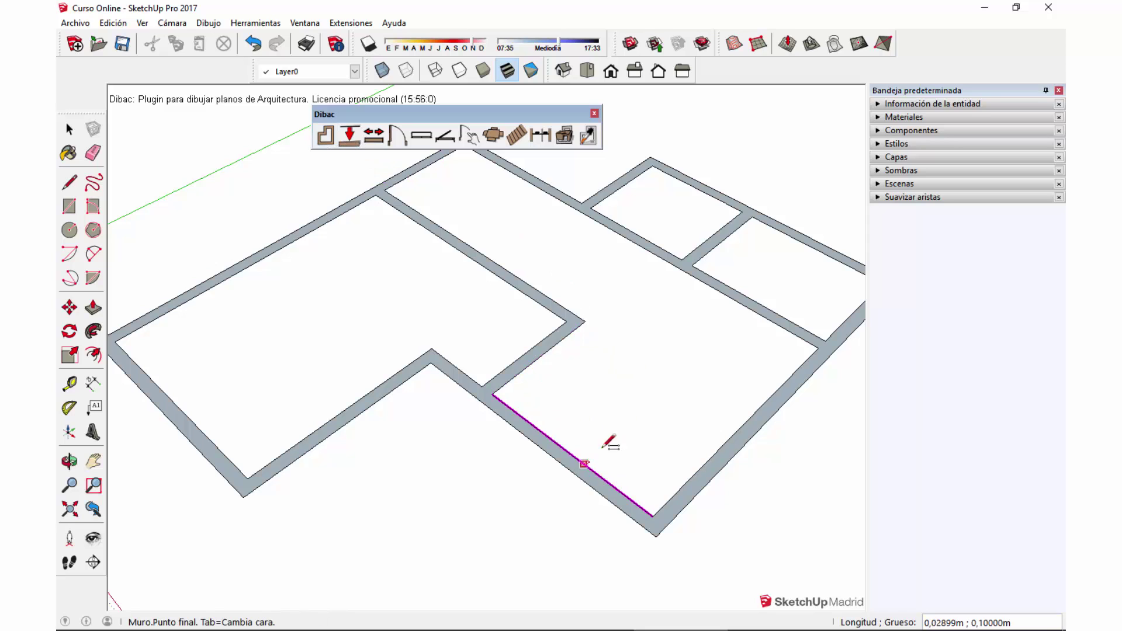
{"action": "left_click", "coordinate": [753, 308]}
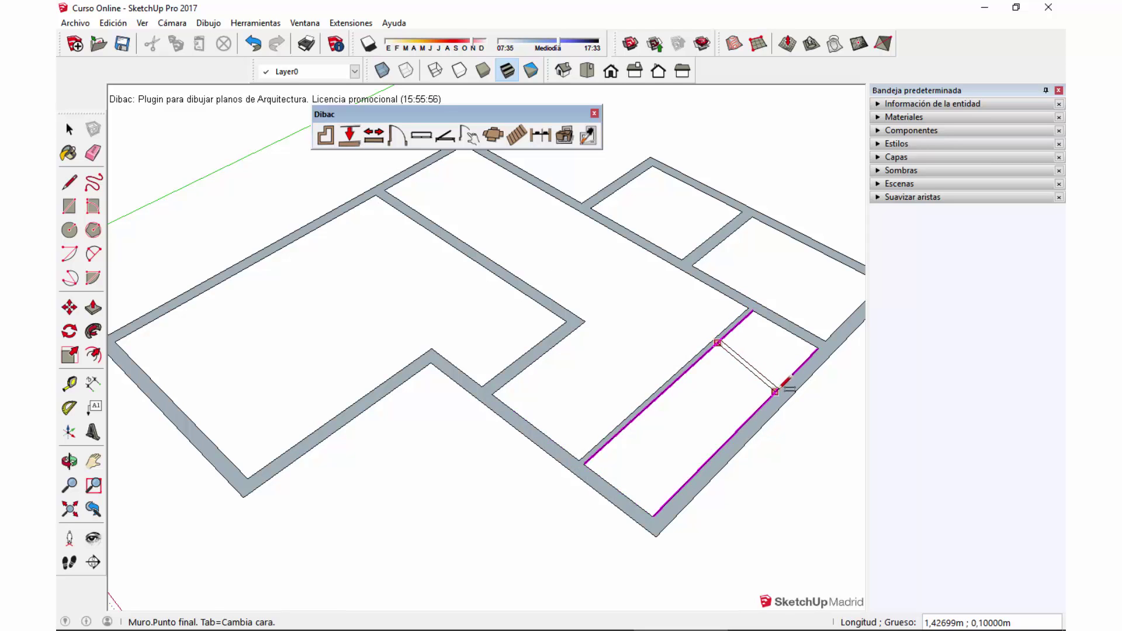
{"action": "key", "text": "Escape"}
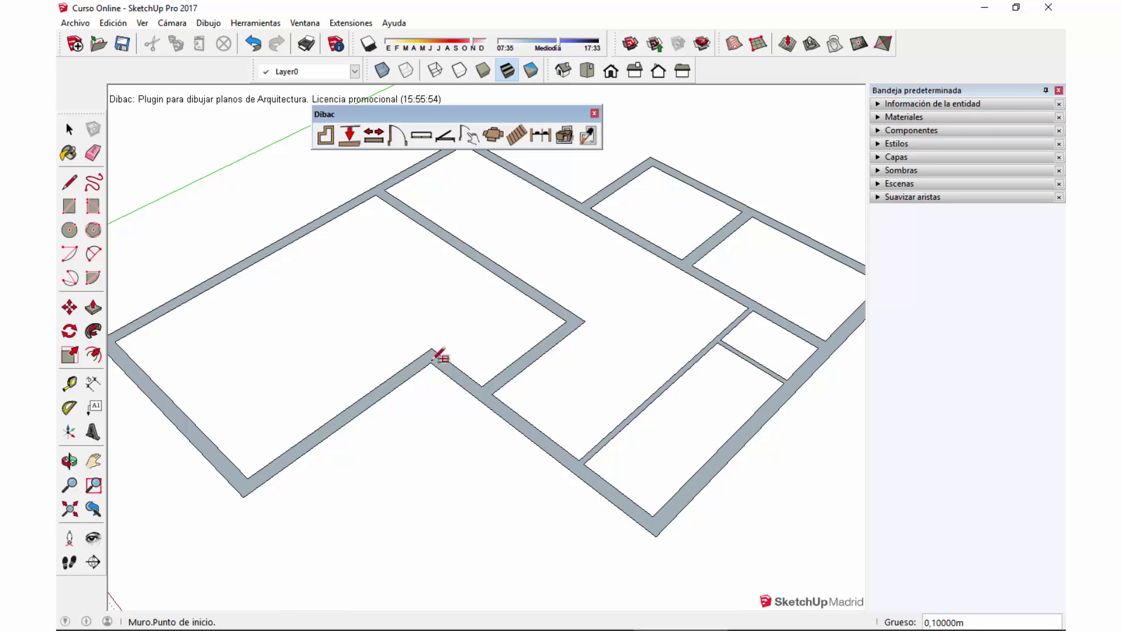
{"action": "left_click", "coordinate": [407, 366]}
{"action": "left_click", "coordinate": [267, 255]}
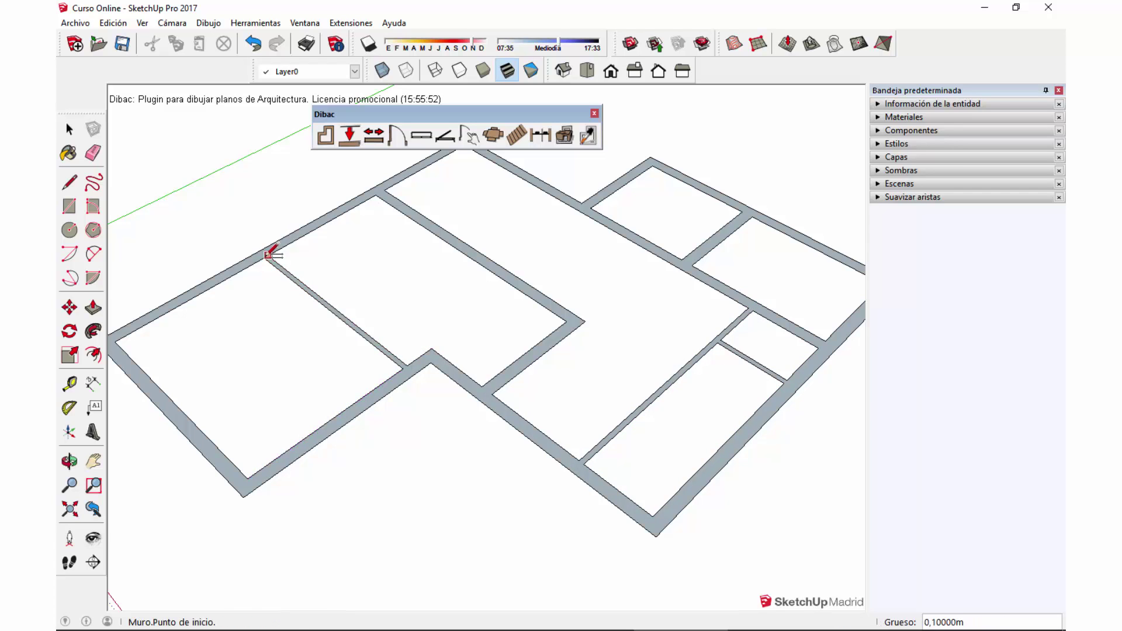
{"action": "key", "text": "space"}
{"action": "scroll", "coordinate": [494, 329], "scroll_direction": "down", "scroll_amount": 4}
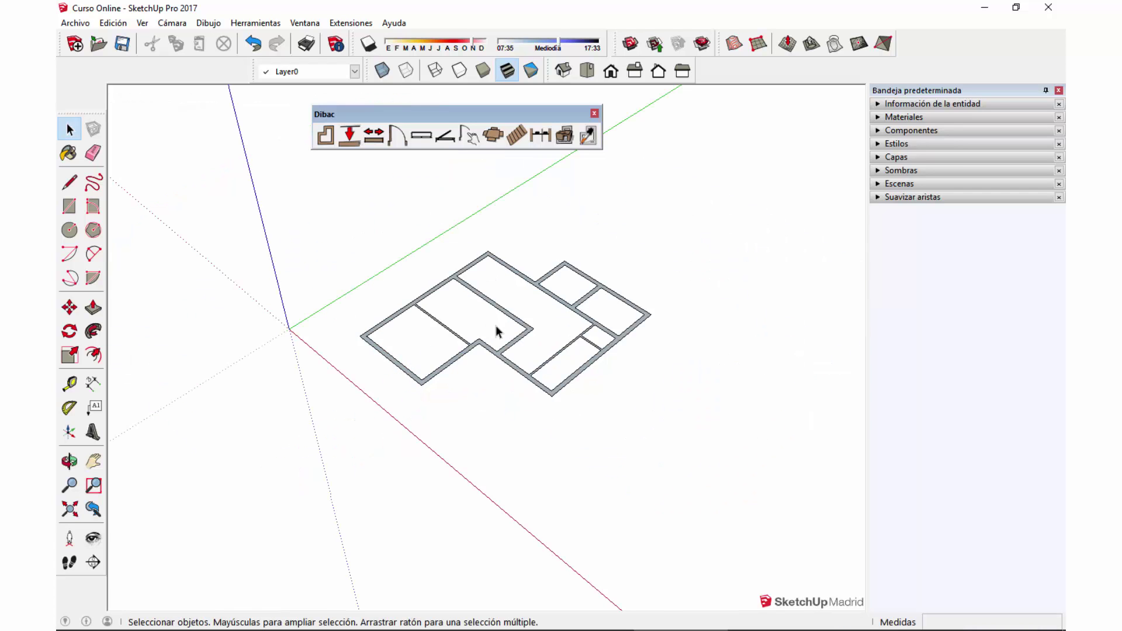
{"action": "scroll", "coordinate": [515, 330], "scroll_direction": "up", "scroll_amount": 5}
{"action": "scroll", "coordinate": [528, 335], "scroll_direction": "up", "scroll_amount": 1}
{"action": "scroll", "coordinate": [527, 336], "scroll_direction": "down", "scroll_amount": 5}
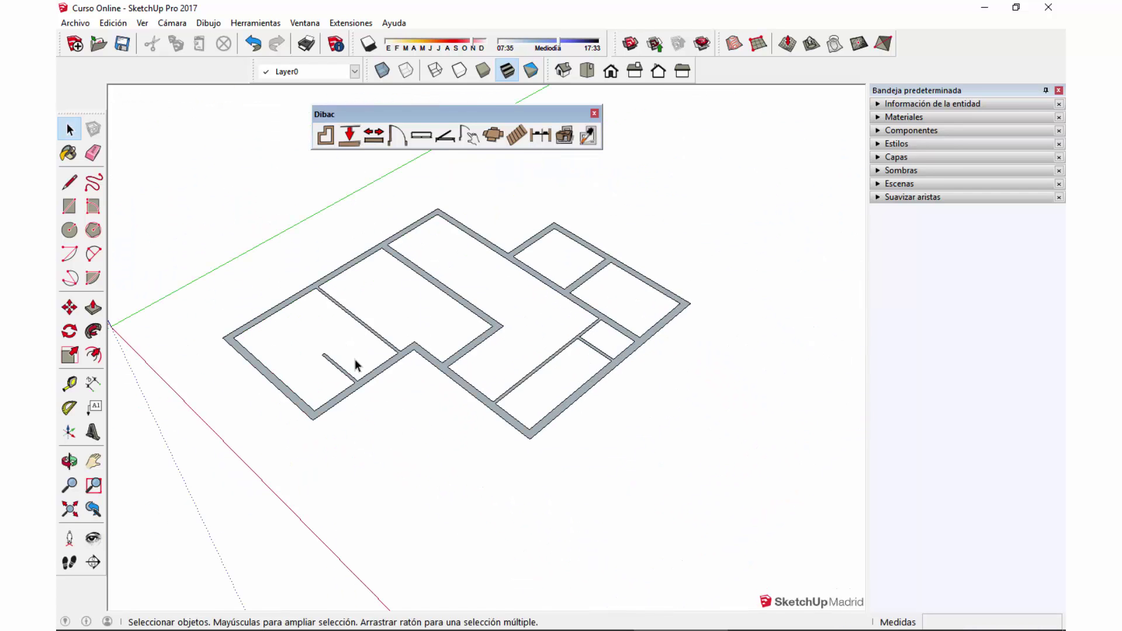
{"action": "scroll", "coordinate": [356, 366], "scroll_direction": "up", "scroll_amount": 1}
{"action": "scroll", "coordinate": [345, 391], "scroll_direction": "up", "scroll_amount": 4}
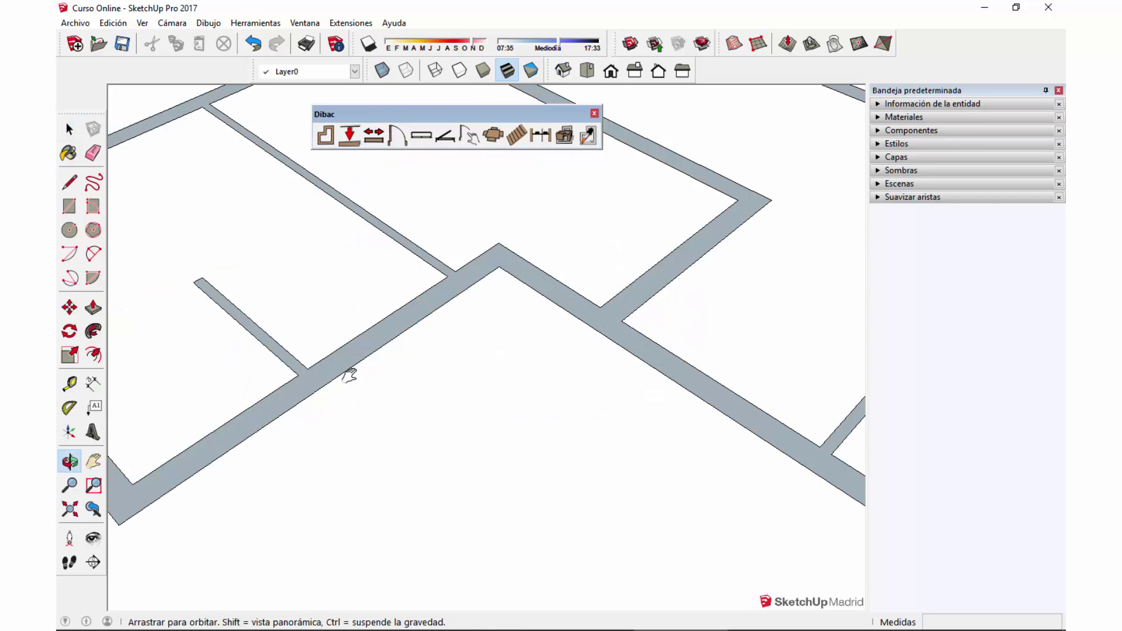
{"action": "middle_click_drag", "start_coordinate": [348, 371], "coordinate": [549, 419], "text": "shift"}
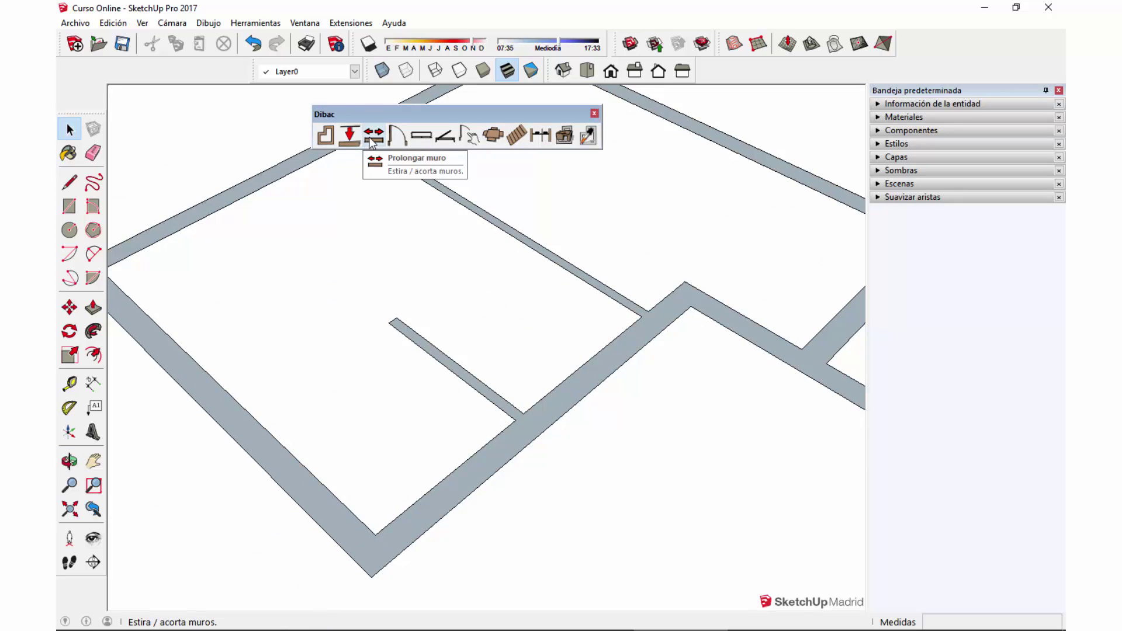
- Extend the short stub partition with Prolongar muro until it meets the upper wall
{"action": "left_click", "coordinate": [372, 143]}
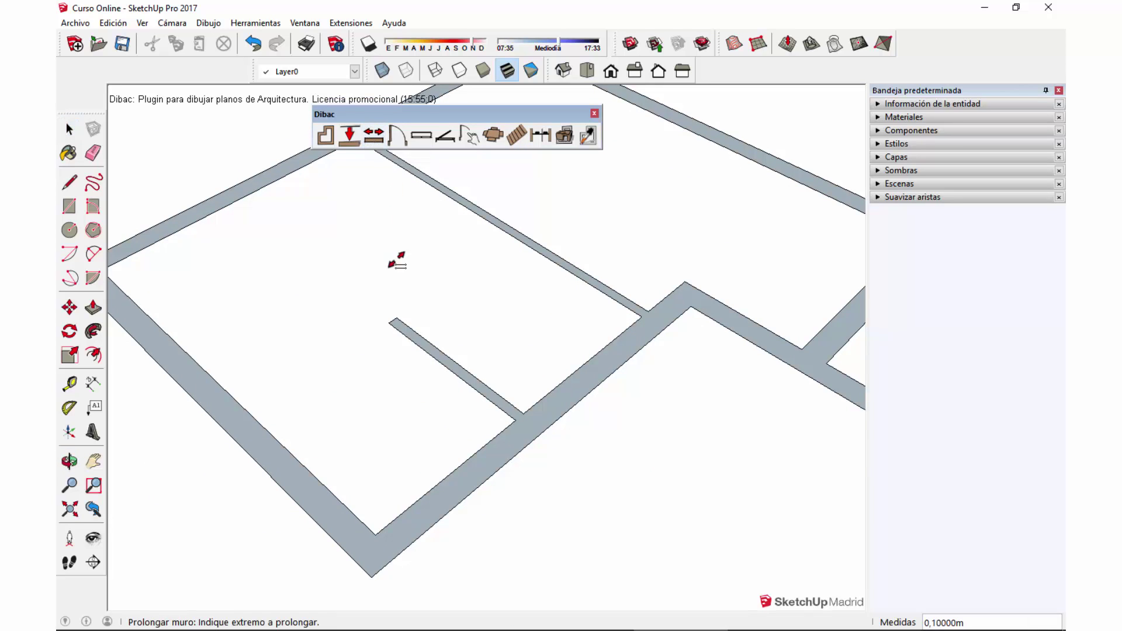
{"action": "left_click", "coordinate": [399, 328]}
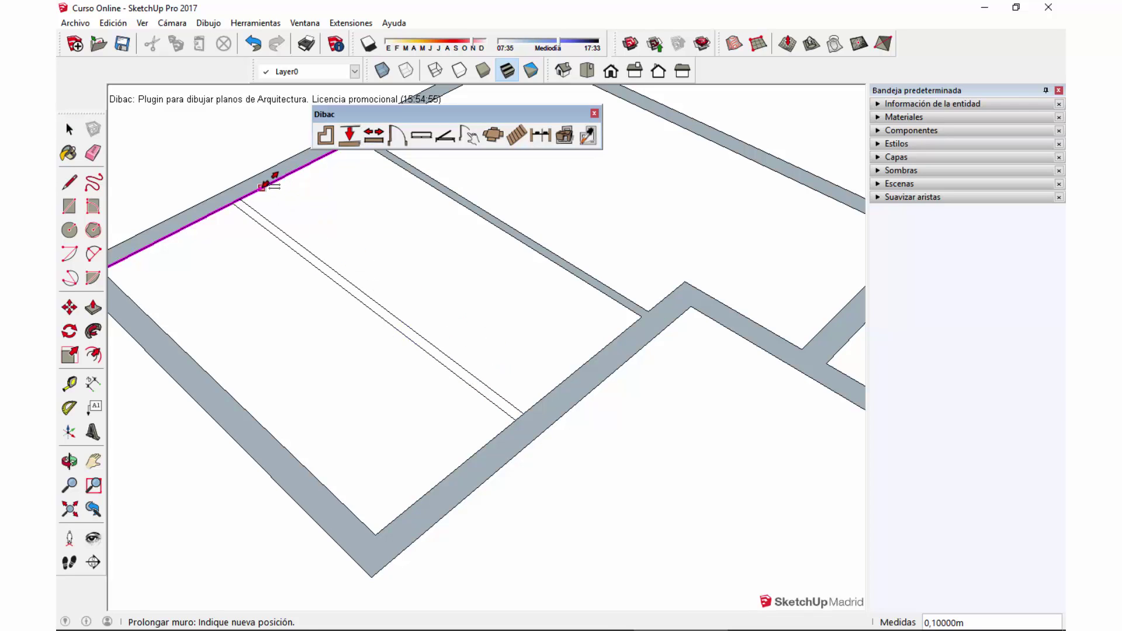
{"action": "left_click", "coordinate": [276, 187]}
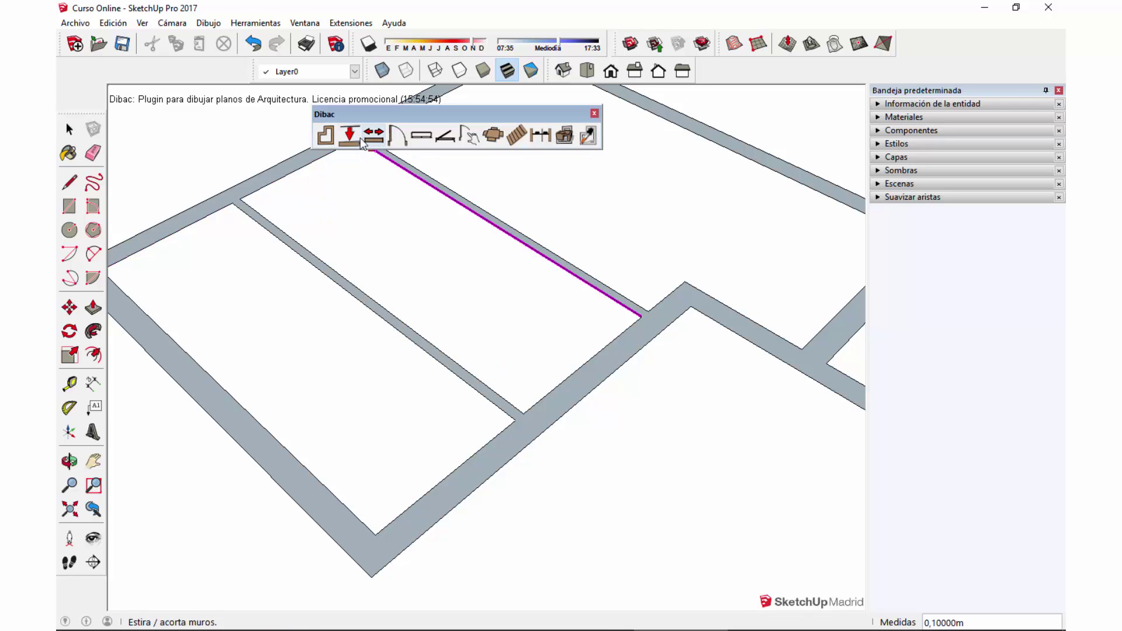
- Add a short crossing wall off the long partition and extend it to the next partition
{"action": "left_click", "coordinate": [325, 135]}
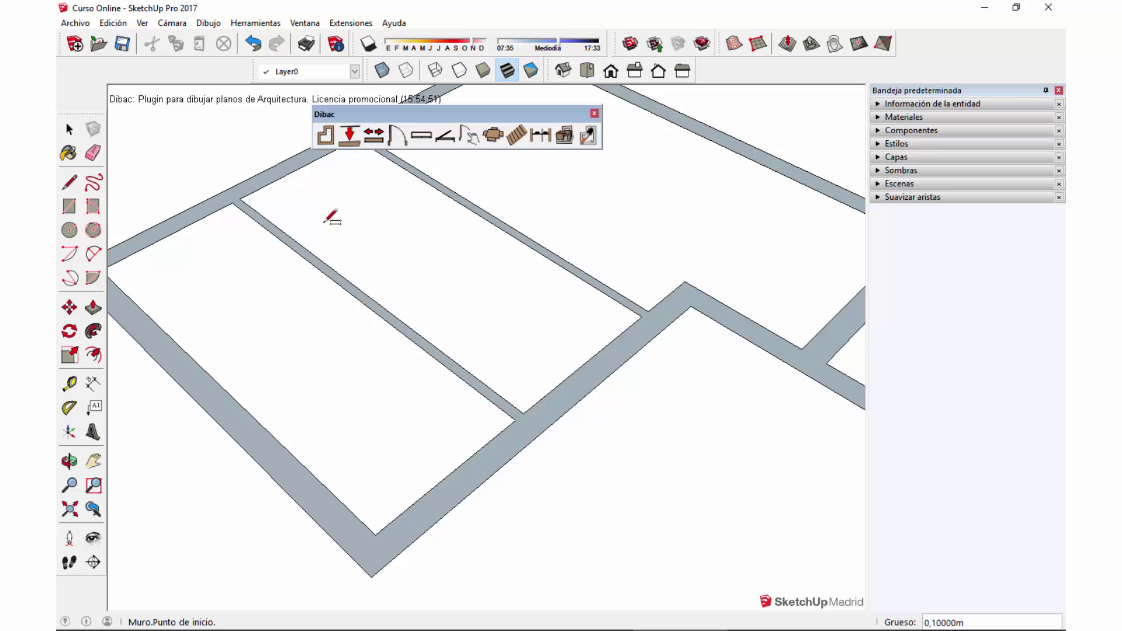
{"action": "left_click", "coordinate": [314, 252]}
{"action": "left_click", "coordinate": [359, 229]}
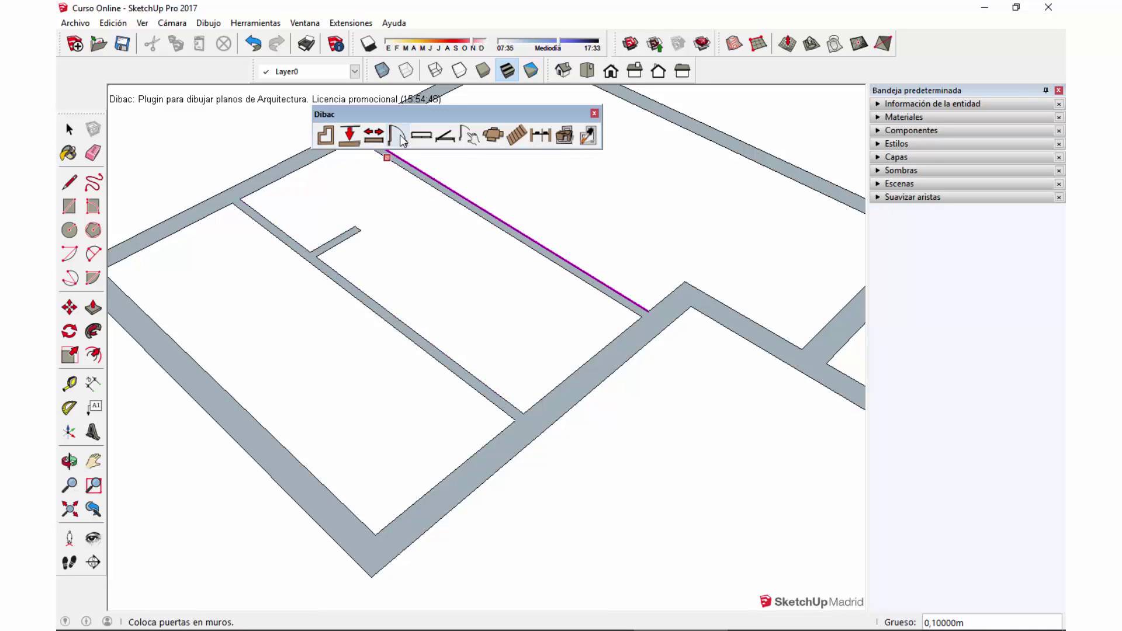
{"action": "left_click", "coordinate": [373, 135]}
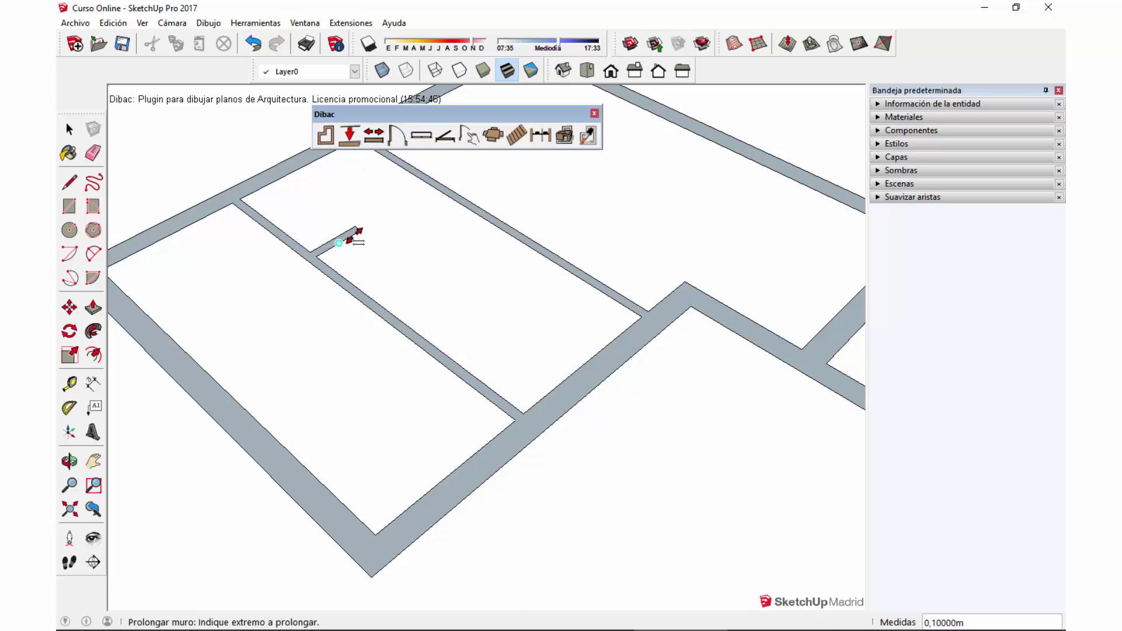
{"action": "left_click", "coordinate": [353, 230]}
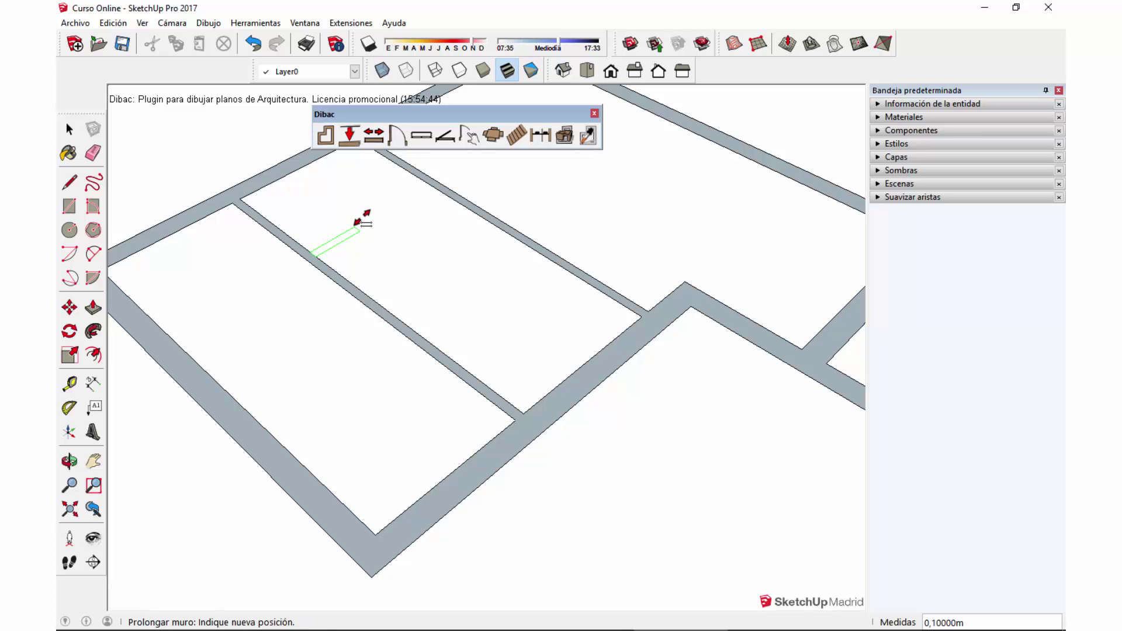
{"action": "left_click", "coordinate": [432, 182]}
{"action": "key", "text": "space"}
{"action": "key", "text": "shift+z"}
{"action": "scroll", "coordinate": [430, 279], "scroll_direction": "up", "scroll_amount": 3}
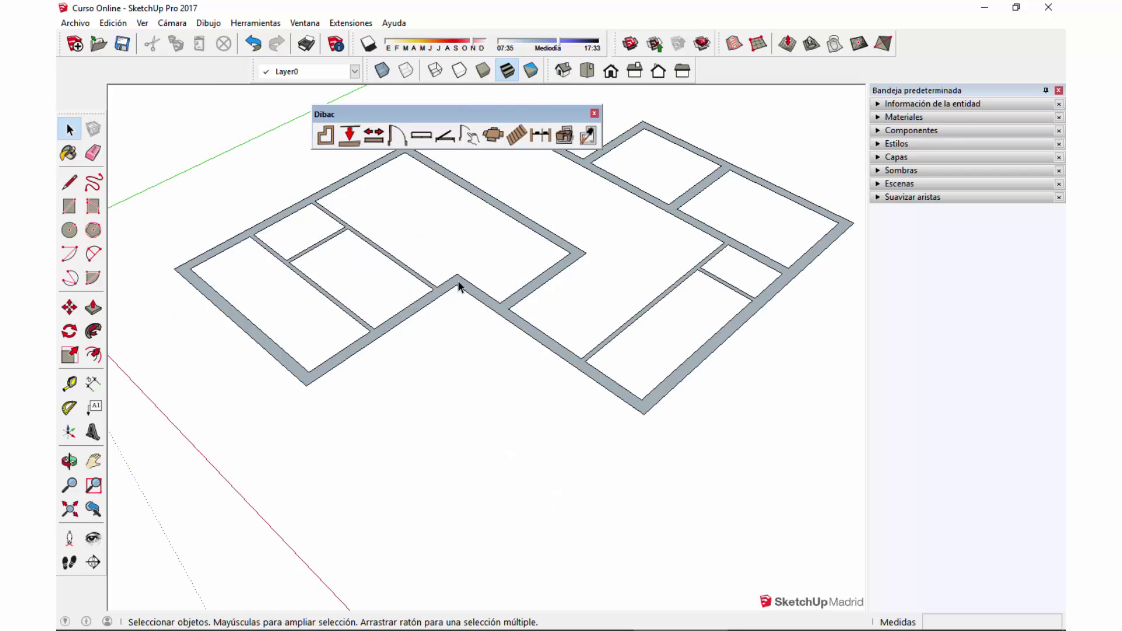
- Place two double-leaf doors (0,72 m leaves, 2,10 m high) in the hall's lower and upper walls
{"action": "left_click", "coordinate": [400, 140]}
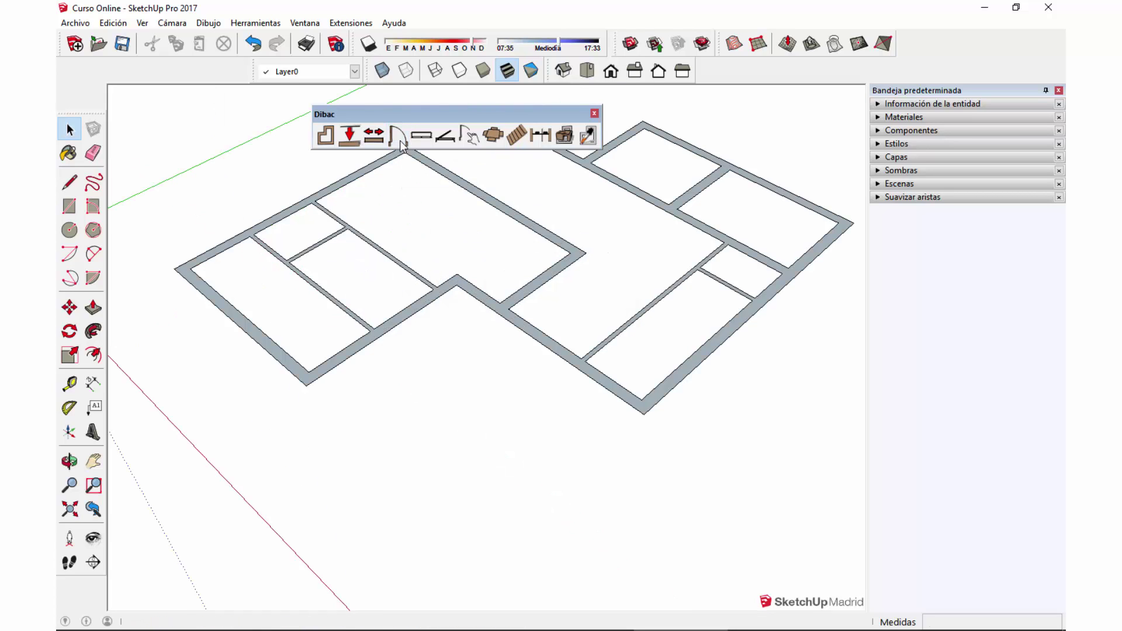
{"action": "left_click_drag", "start_coordinate": [543, 262], "coordinate": [453, 316]}
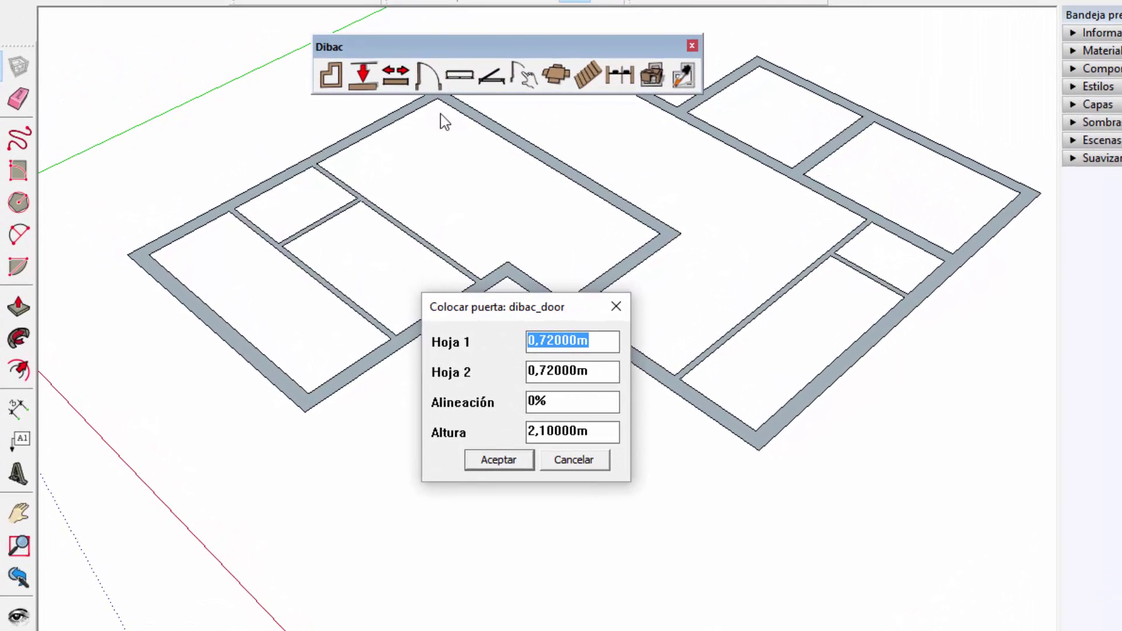
{"action": "mouse_move", "coordinate": [530, 310]}
{"action": "left_mouse_down"}
{"action": "mouse_move", "coordinate": [629, 318]}
{"action": "mouse_move", "coordinate": [558, 338]}
{"action": "left_mouse_up"}
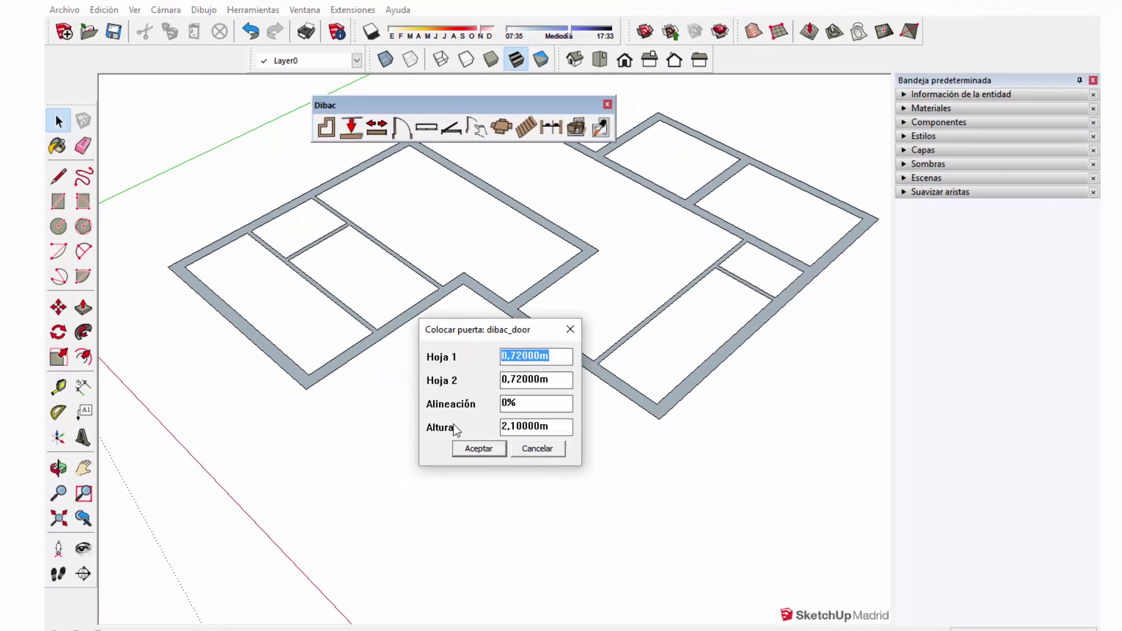
{"action": "left_click", "coordinate": [478, 447]}
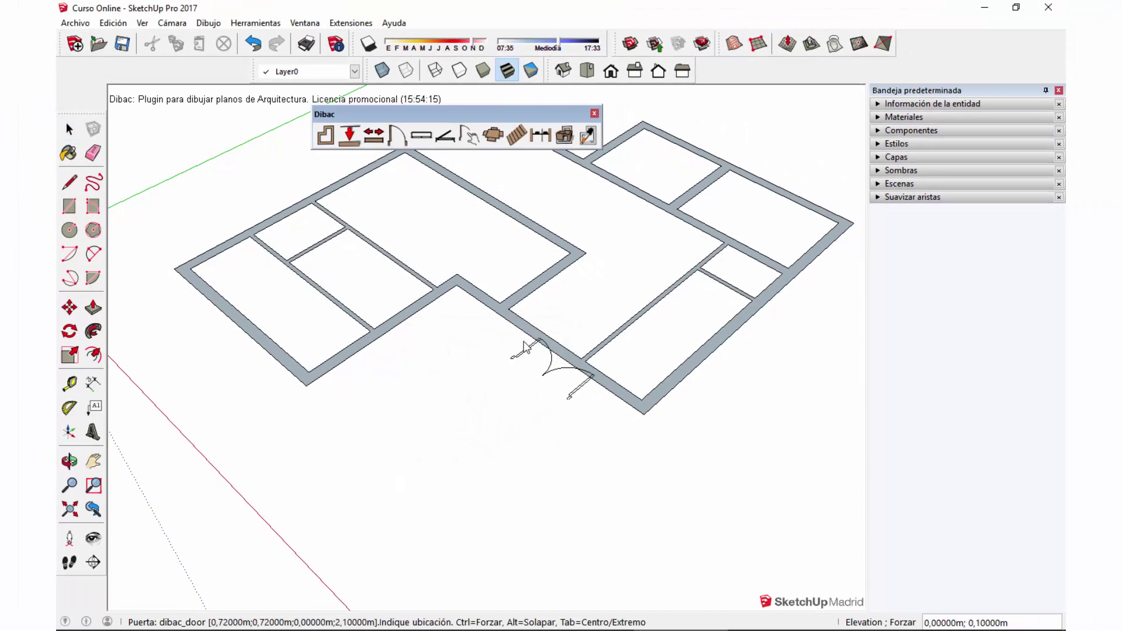
{"action": "left_click", "coordinate": [523, 302]}
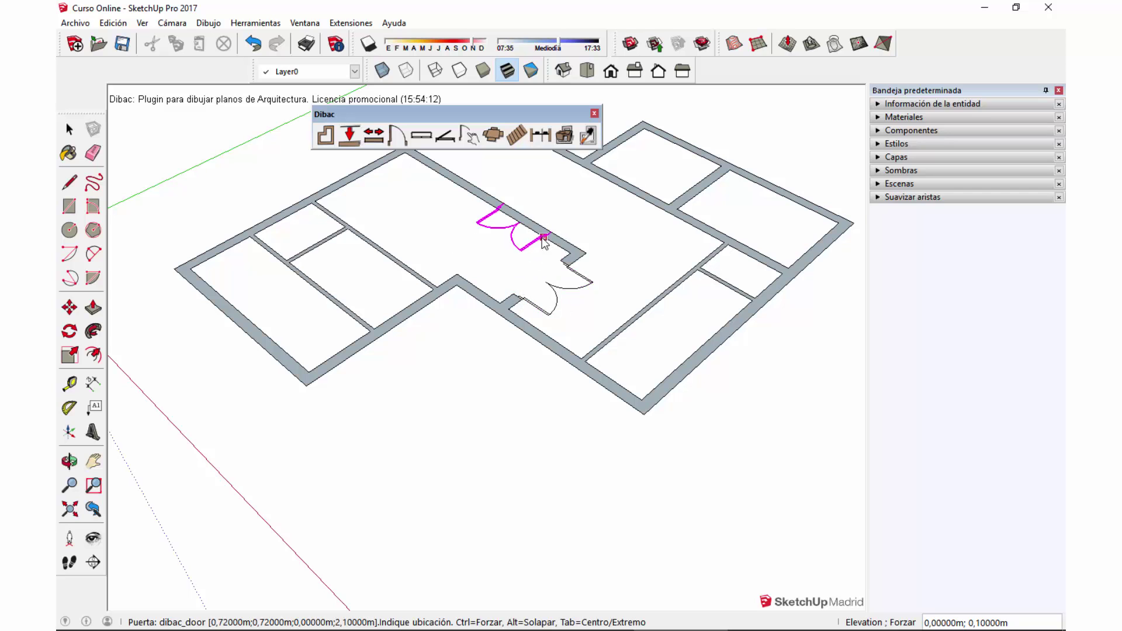
{"action": "left_click", "coordinate": [538, 234]}
{"action": "scroll", "coordinate": [541, 238], "scroll_direction": "up", "scroll_amount": 1}
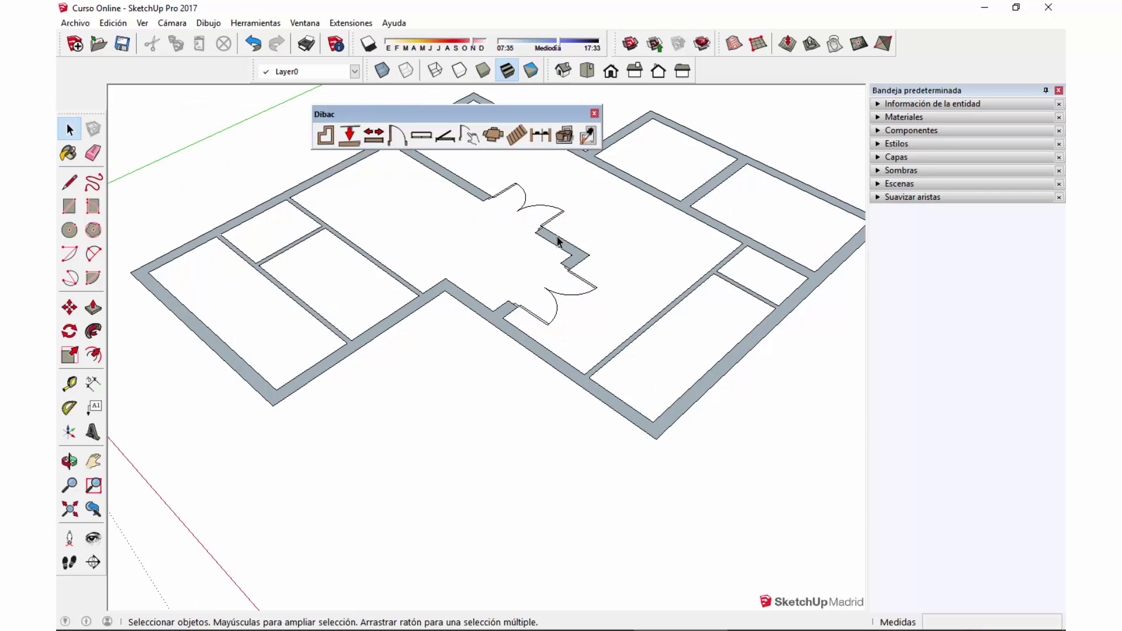
{"action": "scroll", "coordinate": [558, 243], "scroll_direction": "up", "scroll_amount": 1}
- Switch the Dibac door settings to a single leaf by clearing the Hoja 2 width
{"action": "left_click", "coordinate": [398, 138]}
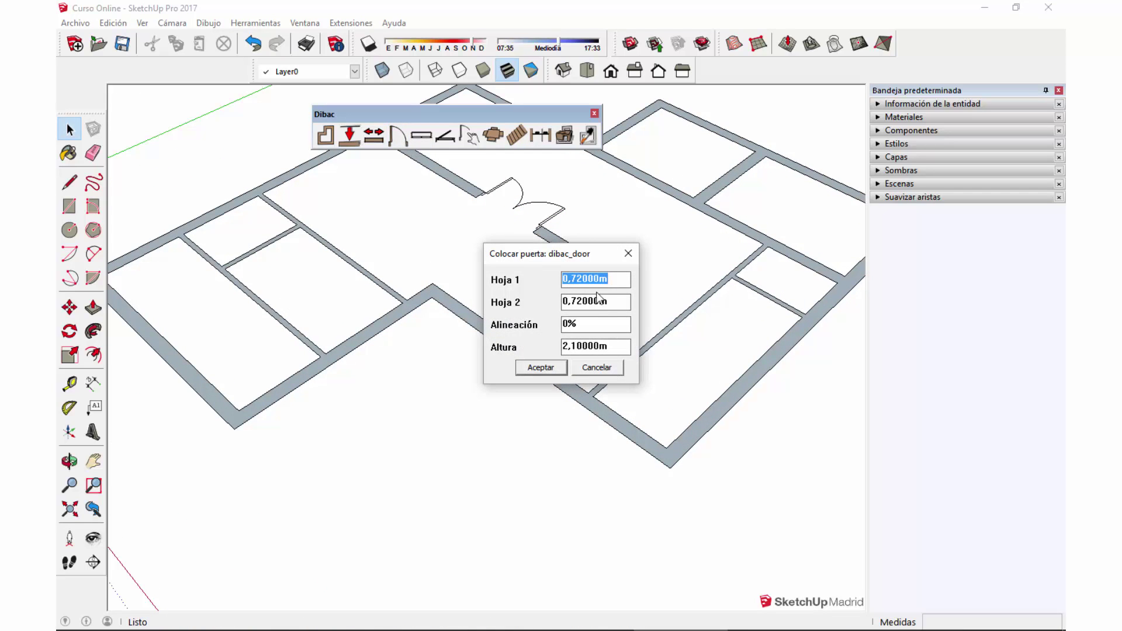
{"action": "key", "text": "Tab"}
{"action": "key", "text": "BackSpace"}
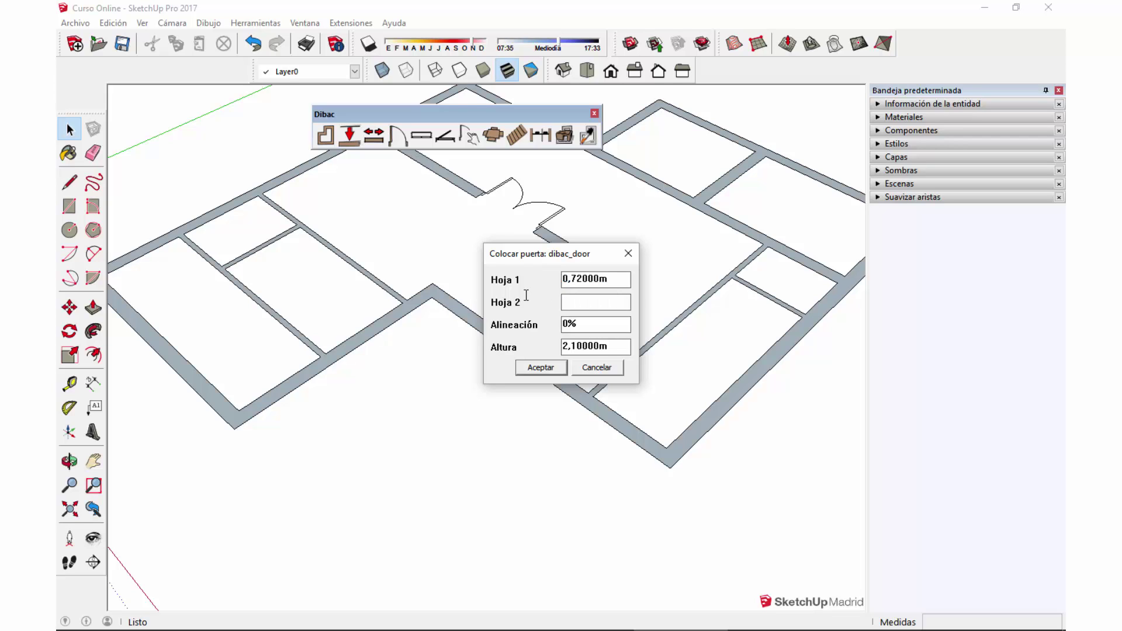
{"action": "left_click", "coordinate": [533, 370]}
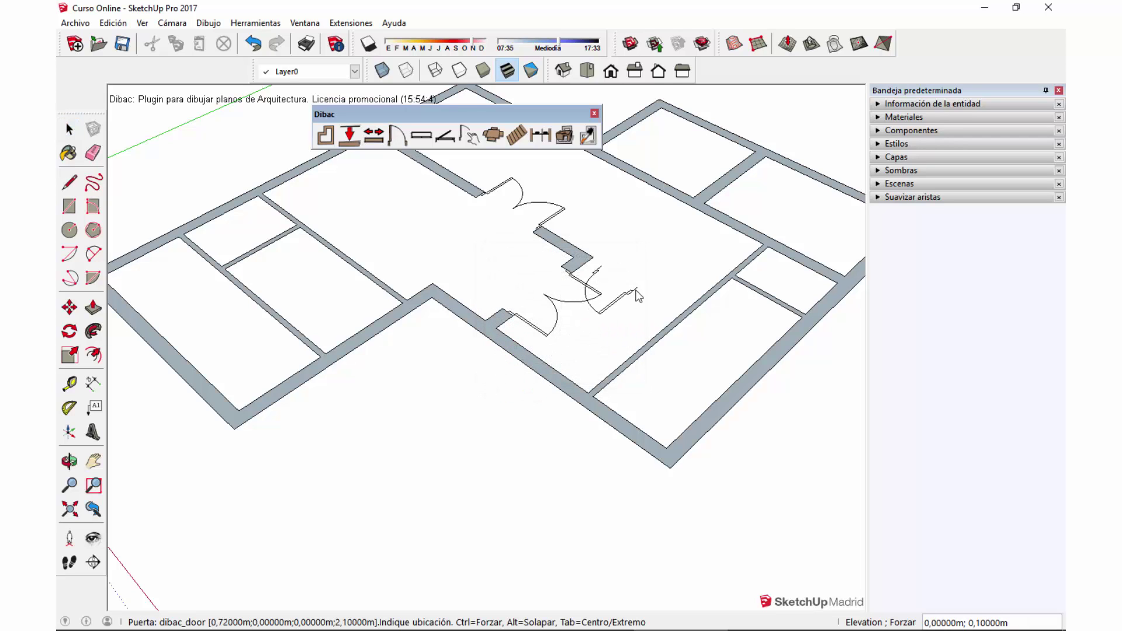
- Place two 0,72 m single doors in right-wing room walls, then view the whole plan
{"action": "left_click", "coordinate": [743, 234]}
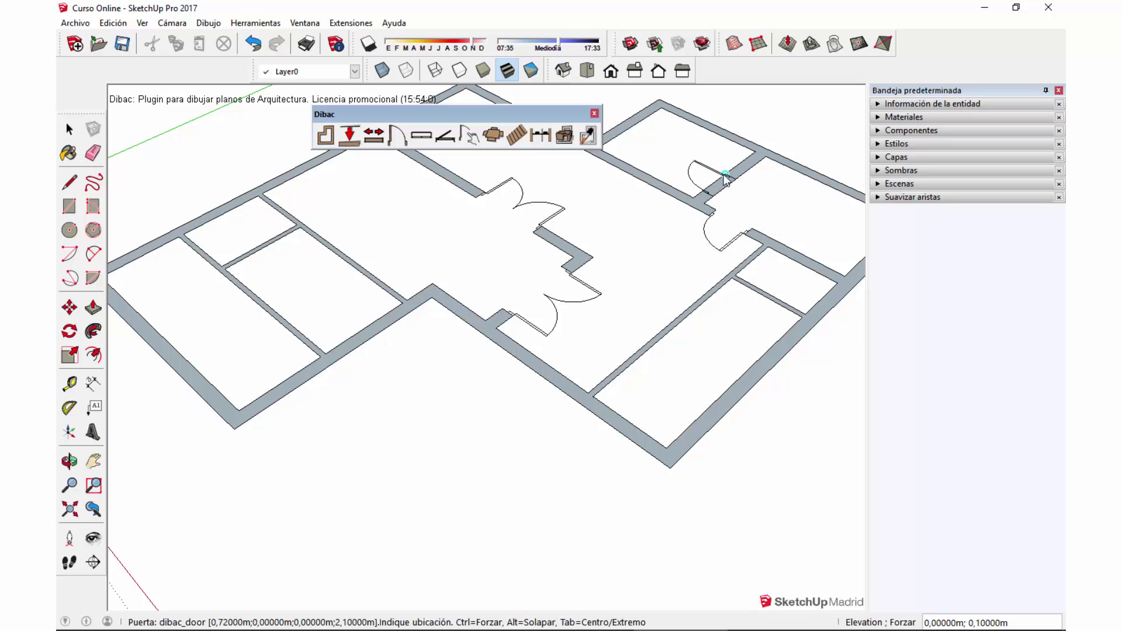
{"action": "scroll", "coordinate": [727, 176], "scroll_direction": "up", "scroll_amount": 2}
{"action": "scroll", "coordinate": [731, 181], "scroll_direction": "up", "scroll_amount": 2}
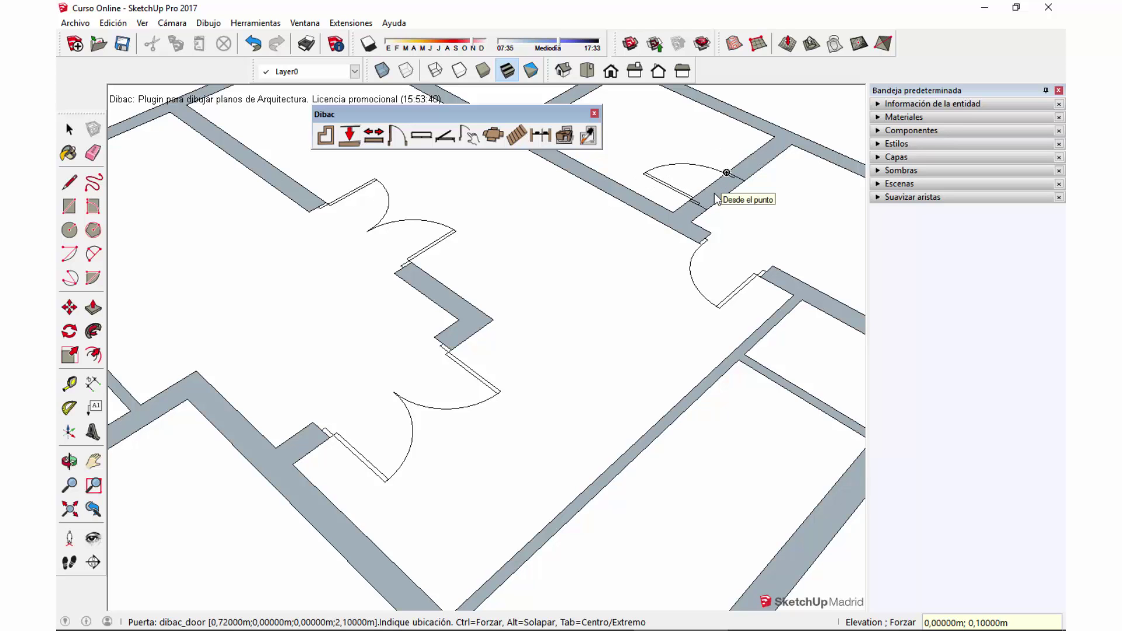
{"action": "left_click", "coordinate": [715, 195]}
{"action": "scroll", "coordinate": [694, 225], "scroll_direction": "down", "scroll_amount": 5}
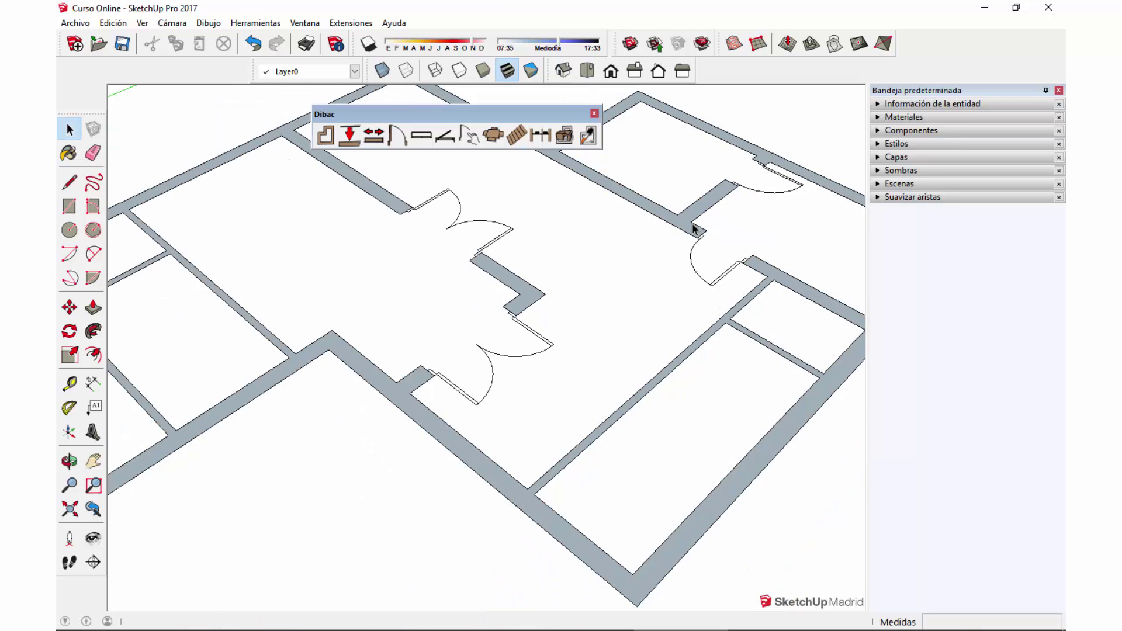
{"action": "scroll", "coordinate": [676, 307], "scroll_direction": "down", "scroll_amount": 5}
{"action": "scroll", "coordinate": [675, 300], "scroll_direction": "down", "scroll_amount": 2}
{"action": "scroll", "coordinate": [677, 300], "scroll_direction": "up", "scroll_amount": 2}
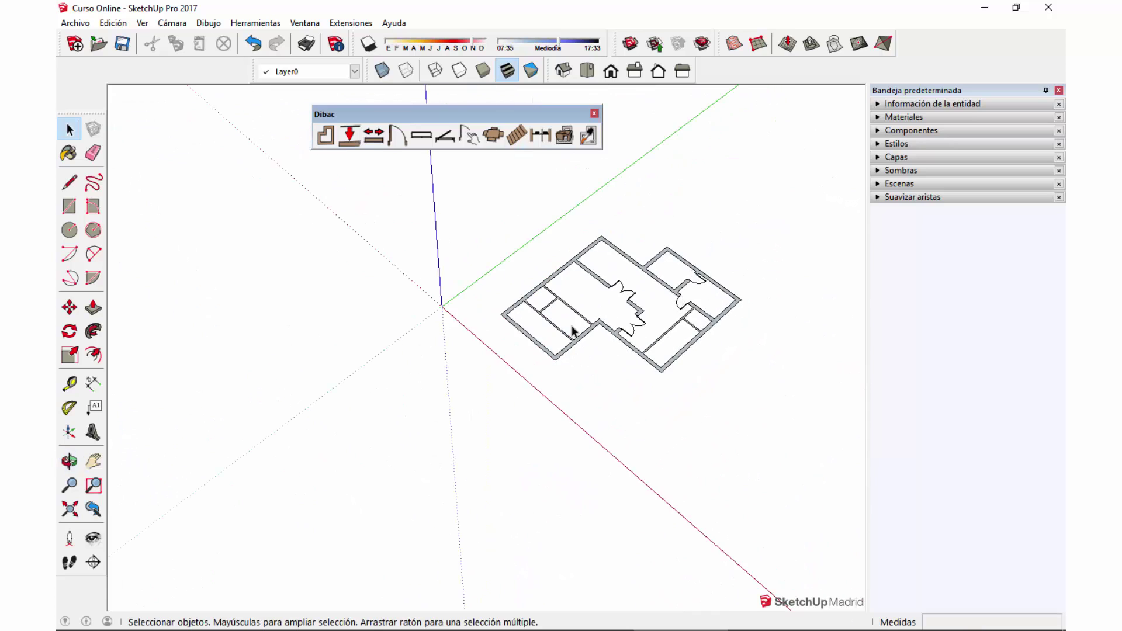
{"action": "scroll", "coordinate": [572, 331], "scroll_direction": "up", "scroll_amount": 4}
- Place a two-leaf 1,20 m window in the upper-left exterior wall
{"action": "middle_click_drag", "start_coordinate": [526, 325], "coordinate": [529, 332]}
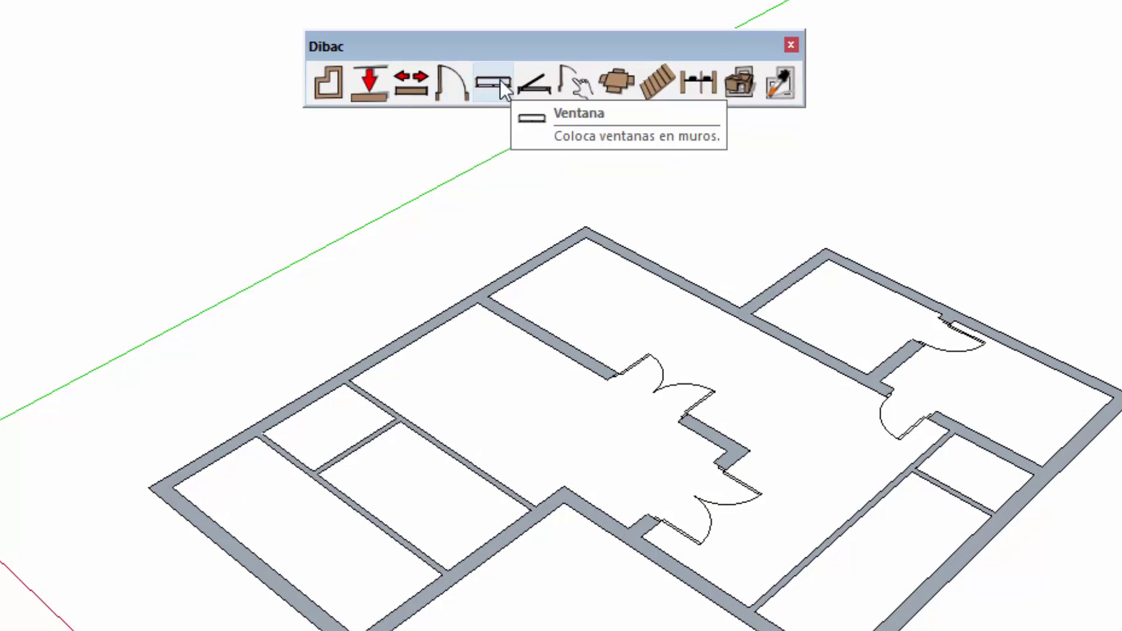
{"action": "left_click", "coordinate": [500, 79]}
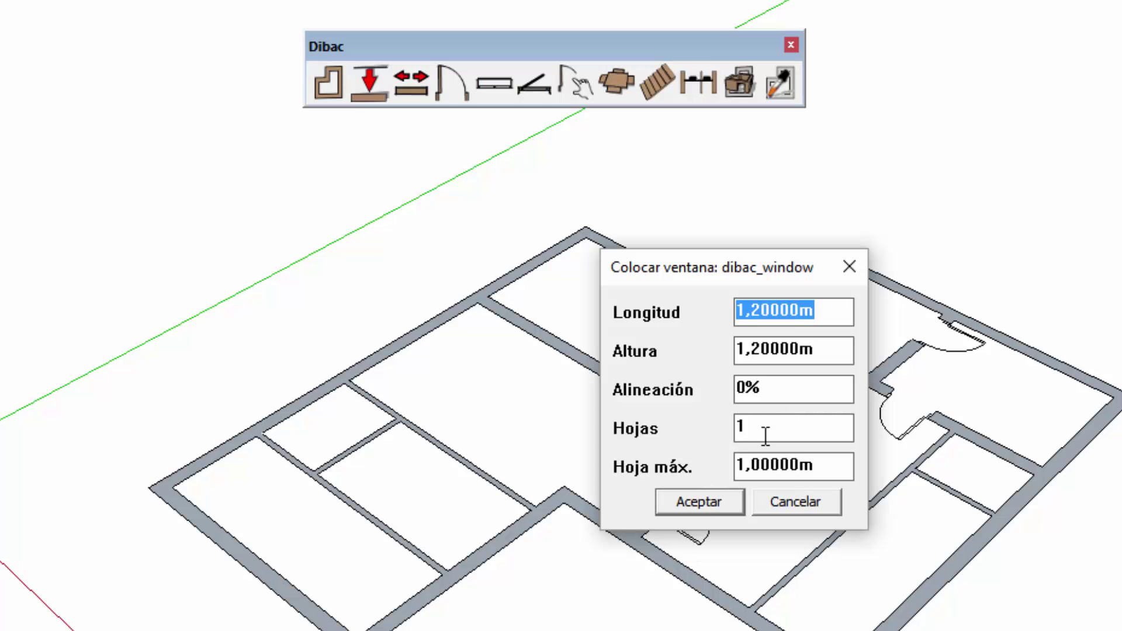
{"action": "key", "text": "Tab"}
{"action": "key", "text": "Tab"}
{"action": "key", "text": "Tab"}
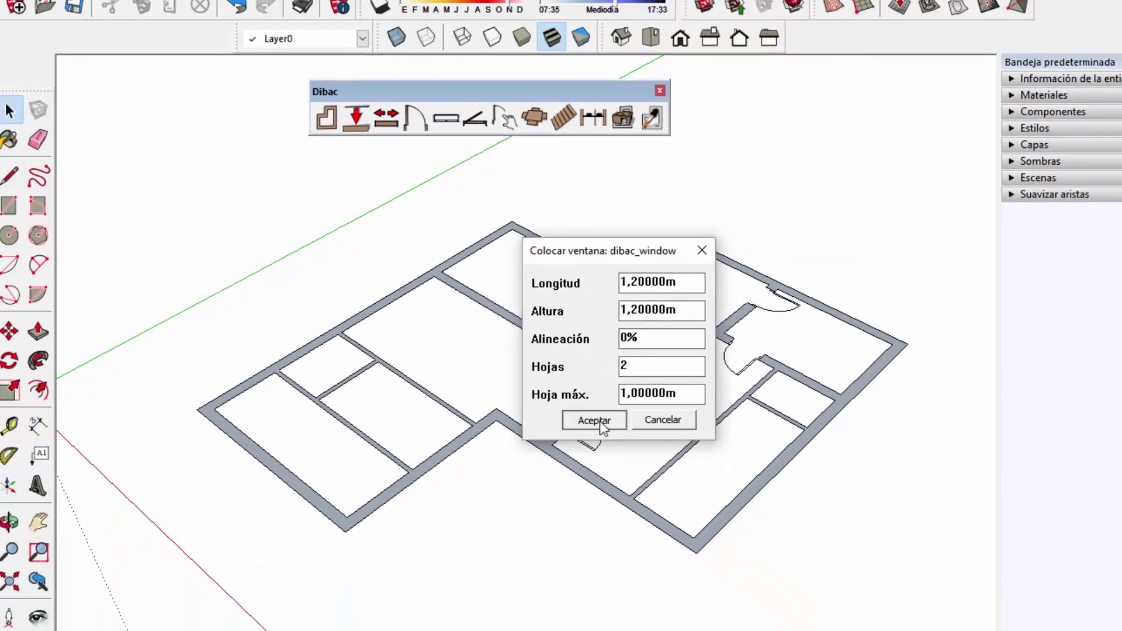
{"action": "left_click", "coordinate": [702, 503]}
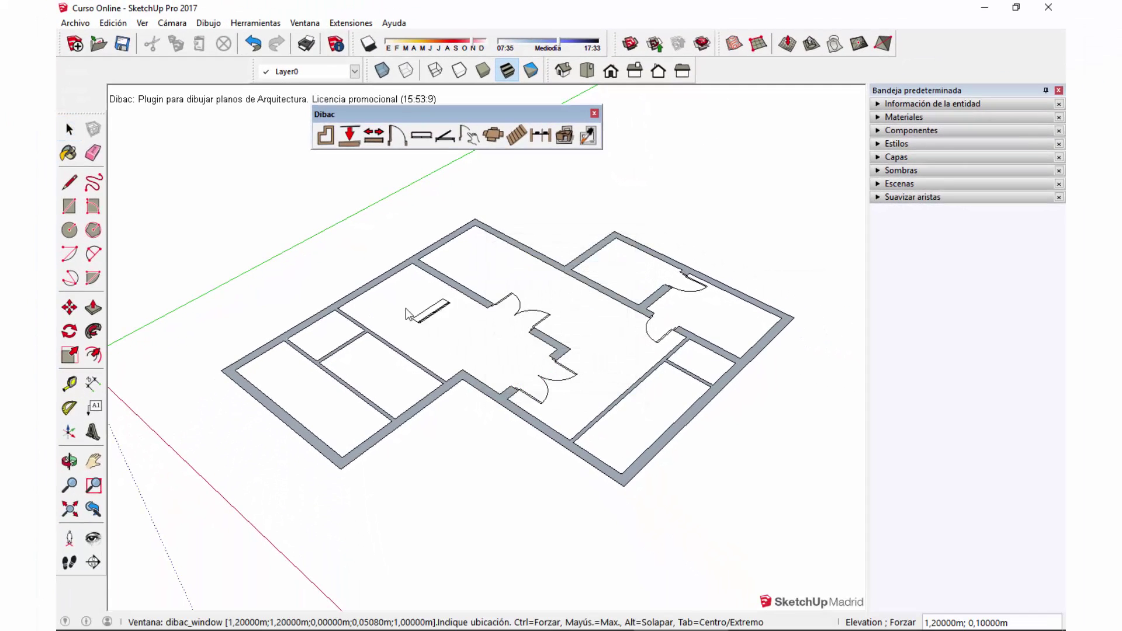
{"action": "left_click", "coordinate": [363, 297]}
{"action": "scroll", "coordinate": [386, 280], "scroll_direction": "up", "scroll_amount": 3}
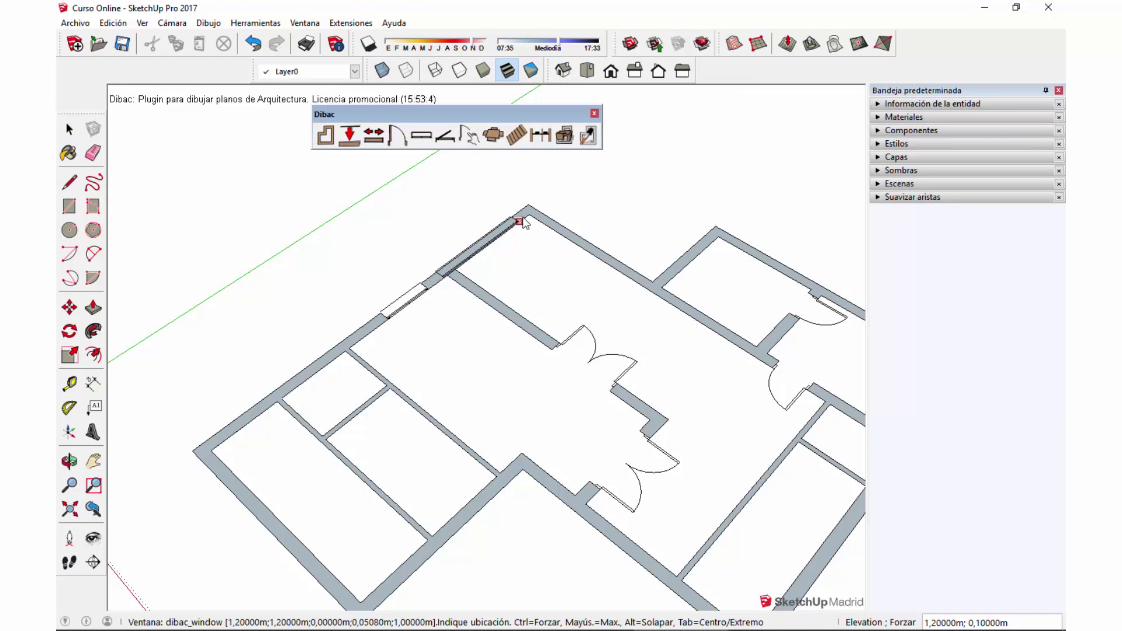
{"action": "scroll", "coordinate": [525, 222], "scroll_direction": "up", "scroll_amount": 2}
- Place a second two-leaf window in the upper-right exterior wall
{"action": "left_click", "coordinate": [421, 135]}
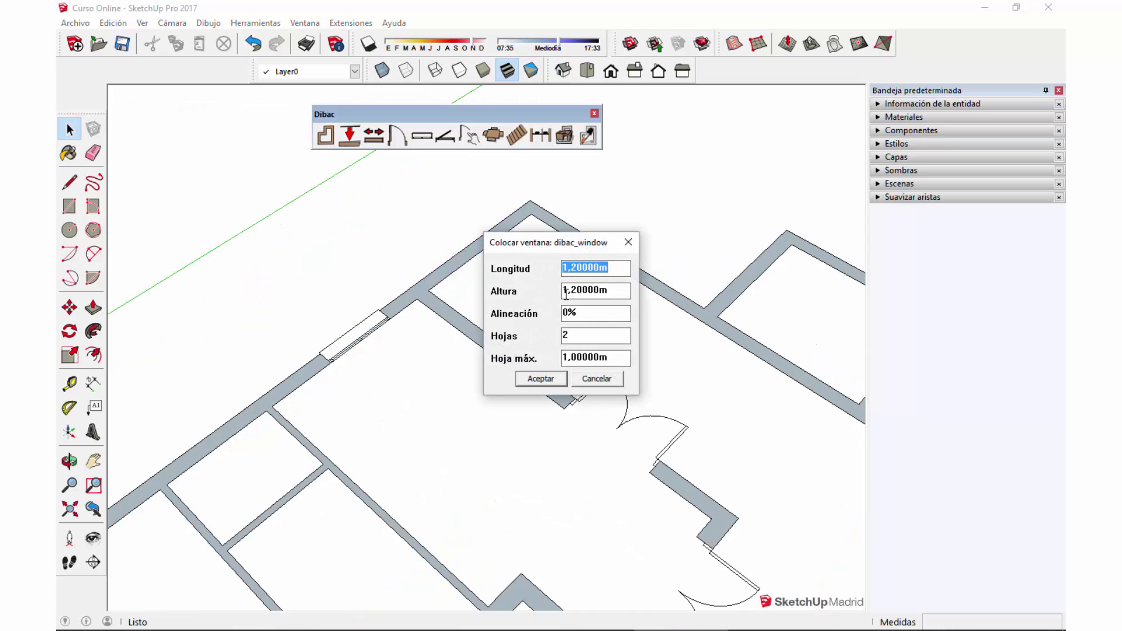
{"action": "key", "text": "Tab"}
{"action": "key", "text": "Tab"}
{"action": "key", "text": "Tab"}
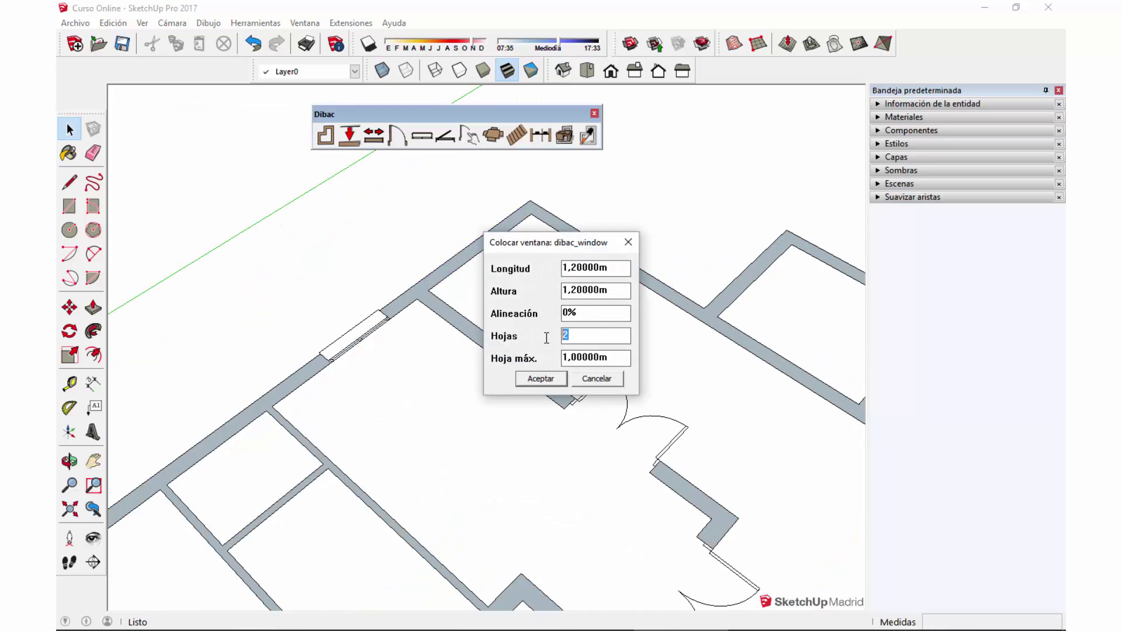
{"action": "type", "text": "1"}
{"action": "left_click", "coordinate": [550, 377]}
{"action": "left_click", "coordinate": [581, 244]}
- Place a third window in the lower exterior wall
{"action": "left_click", "coordinate": [421, 136]}
{"action": "key", "text": "Tab"}
{"action": "key", "text": "Tab"}
{"action": "key", "text": "Tab"}
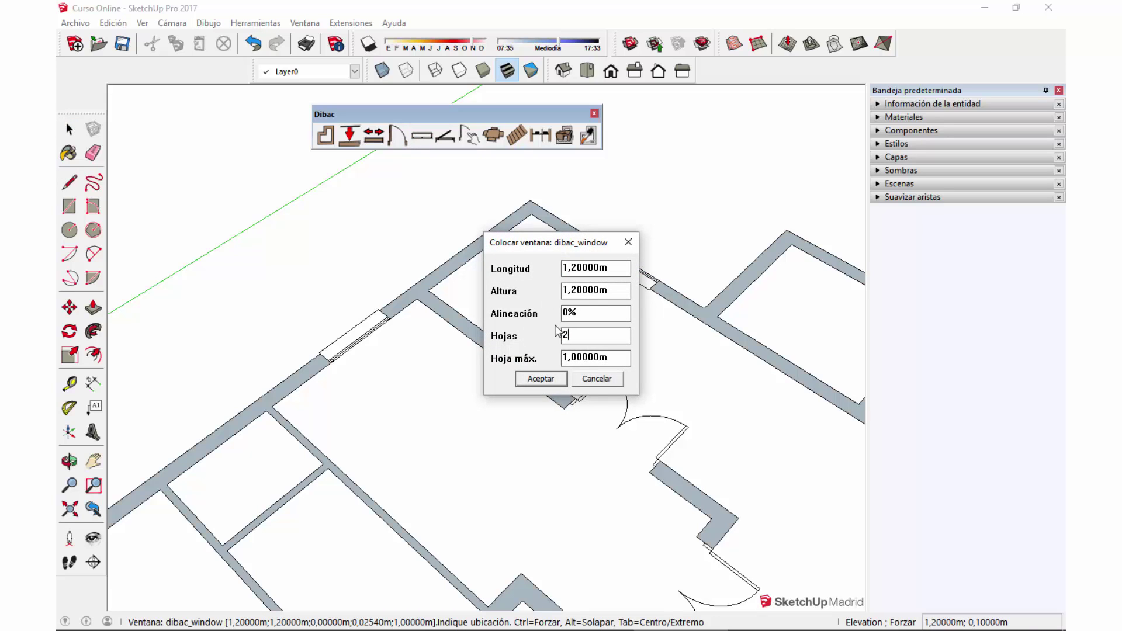
{"action": "left_click", "coordinate": [549, 379]}
{"action": "scroll", "coordinate": [529, 210], "scroll_direction": "down", "scroll_amount": 3}
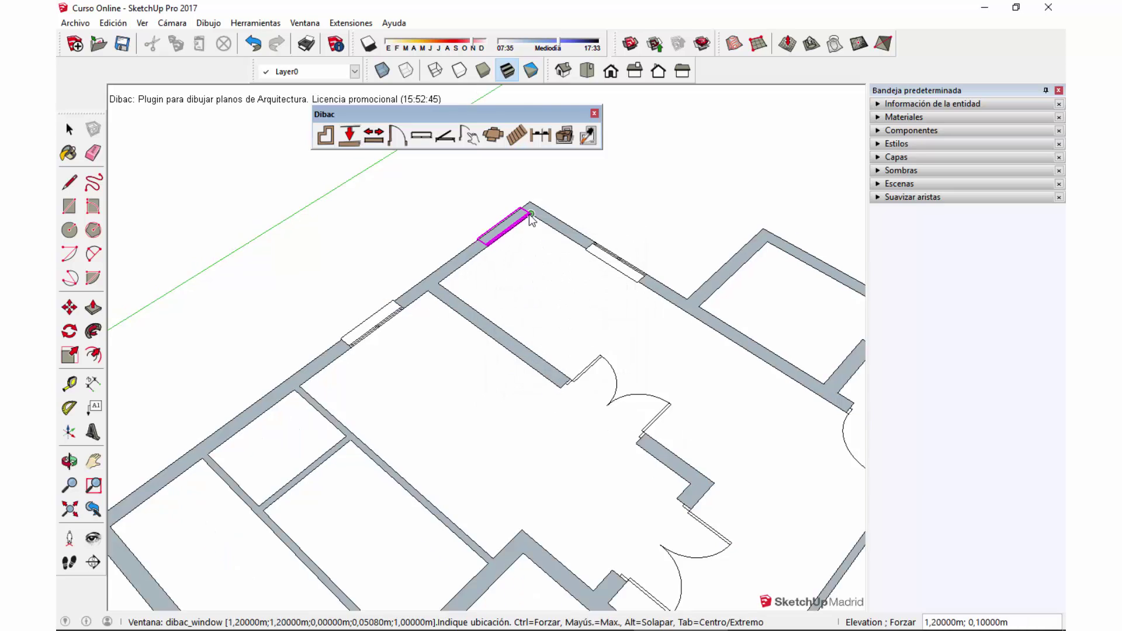
{"action": "middle_click_drag", "start_coordinate": [490, 510], "coordinate": [494, 476], "text": "shift"}
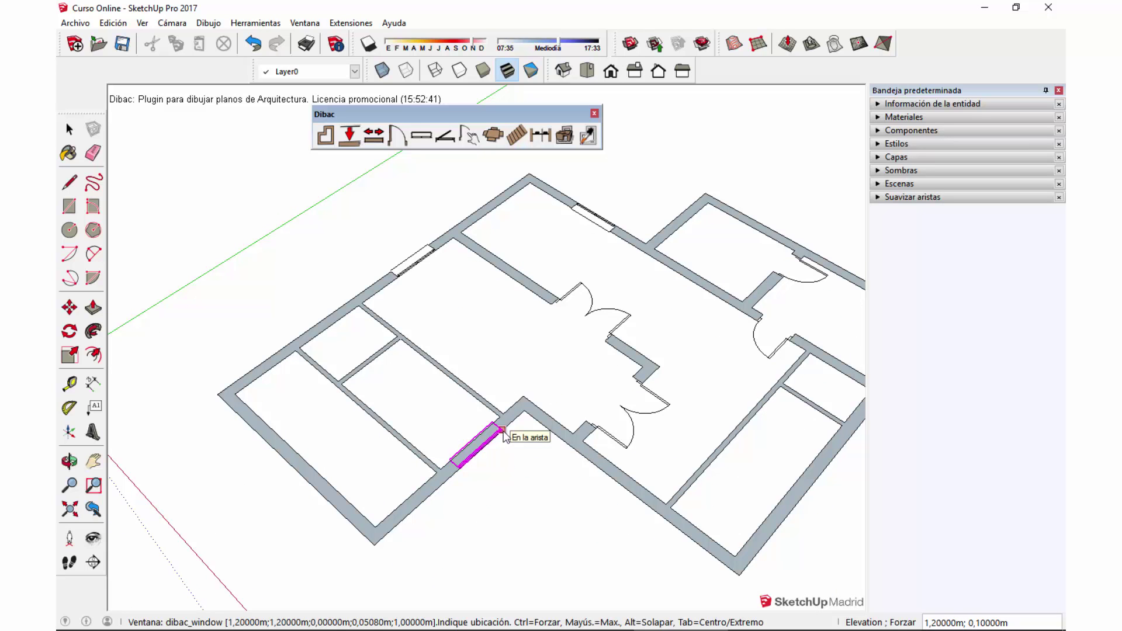
{"action": "left_click", "coordinate": [504, 431]}
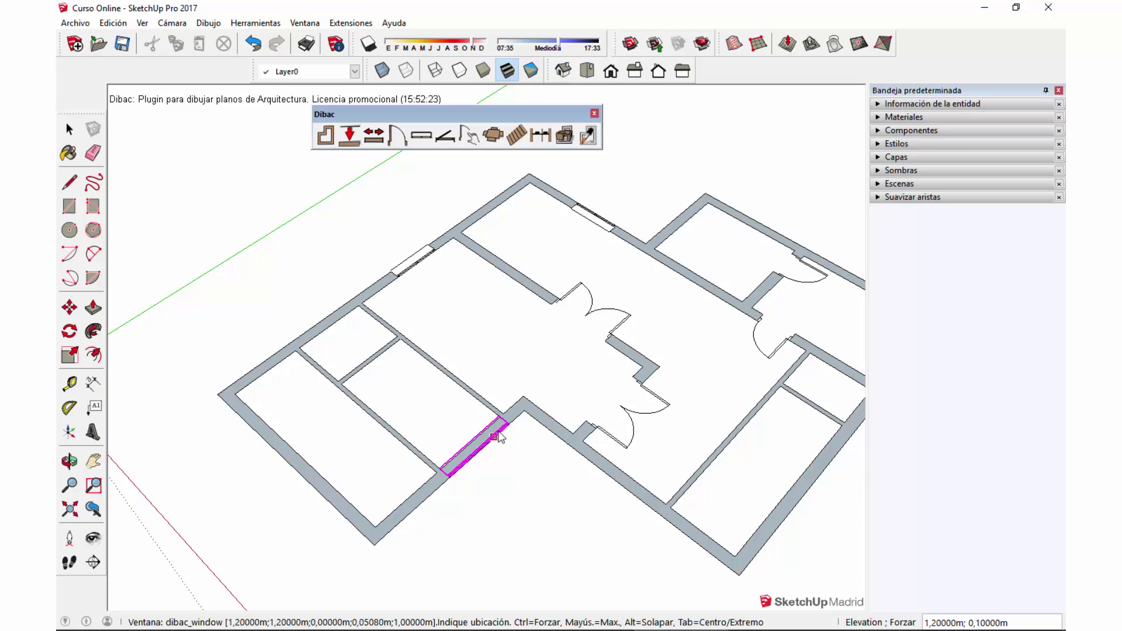
{"action": "left_click", "coordinate": [506, 426]}
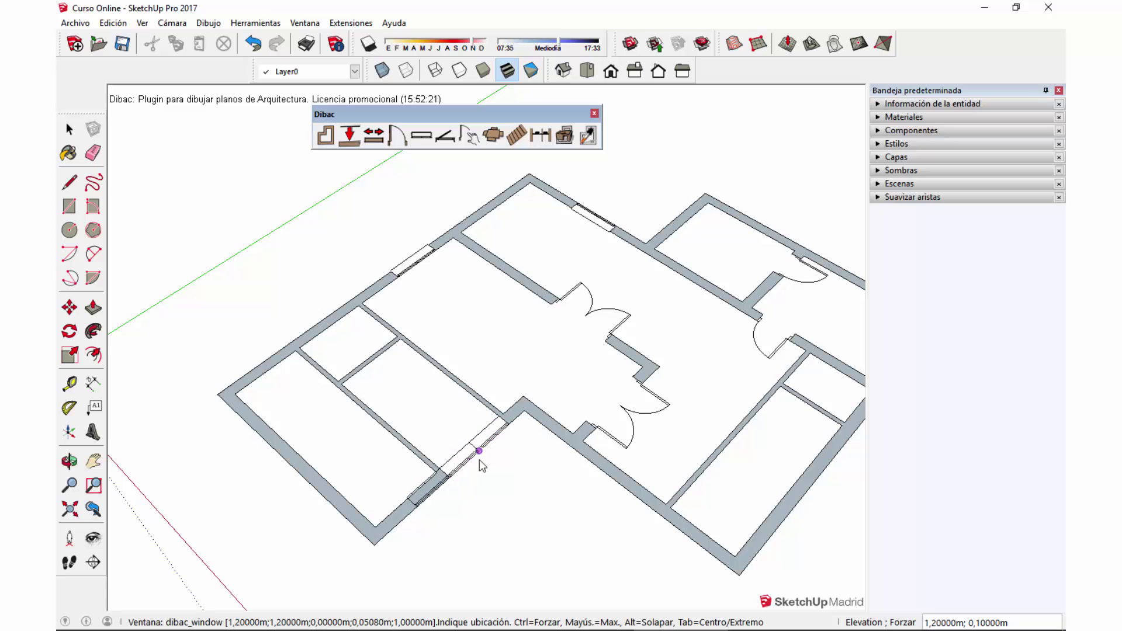
{"action": "key", "text": "space"}
- Add a fourth window at the lower-left wall's midpoint and view the whole plan
{"action": "scroll", "coordinate": [423, 500], "scroll_direction": "up", "scroll_amount": 2}
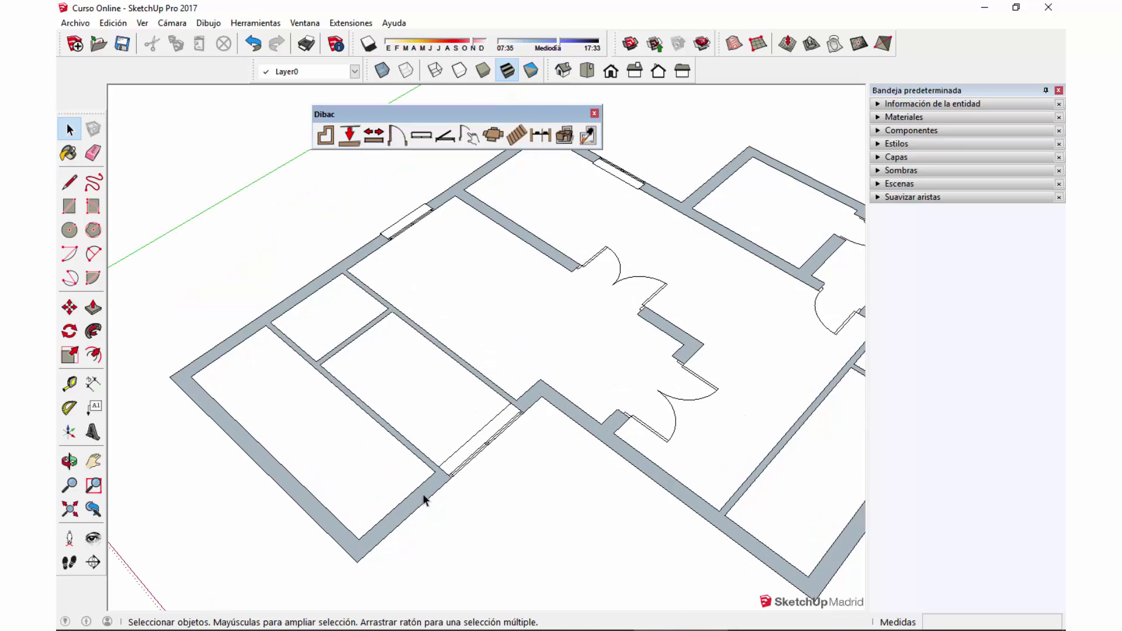
{"action": "scroll", "coordinate": [446, 428], "scroll_direction": "up", "scroll_amount": 1}
{"action": "left_click", "coordinate": [421, 136]}
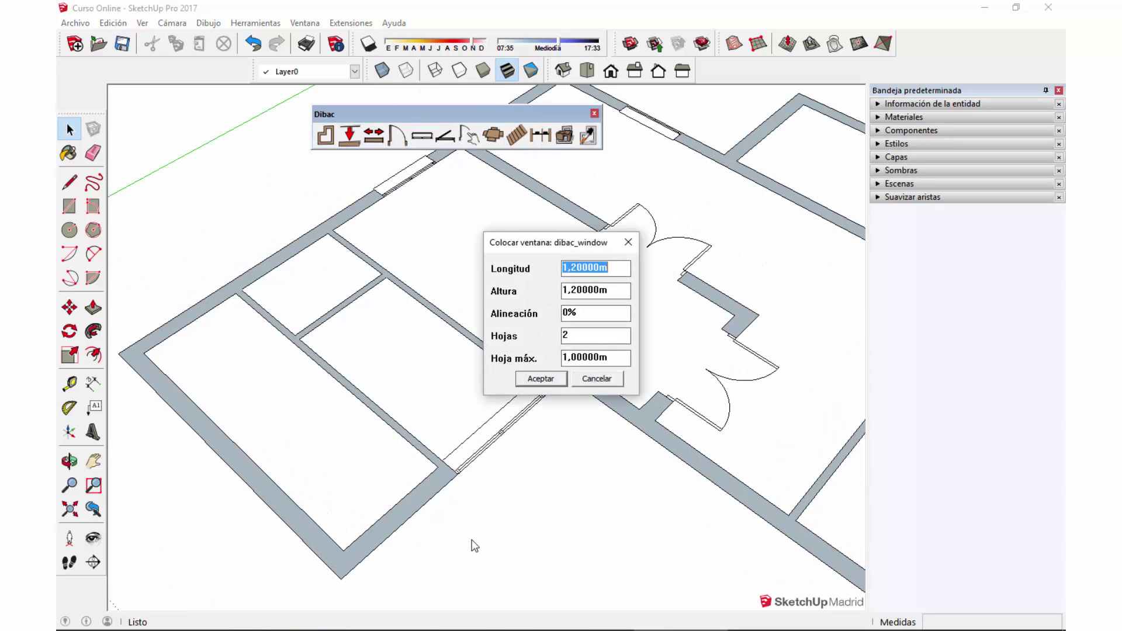
{"action": "left_click", "coordinate": [549, 378]}
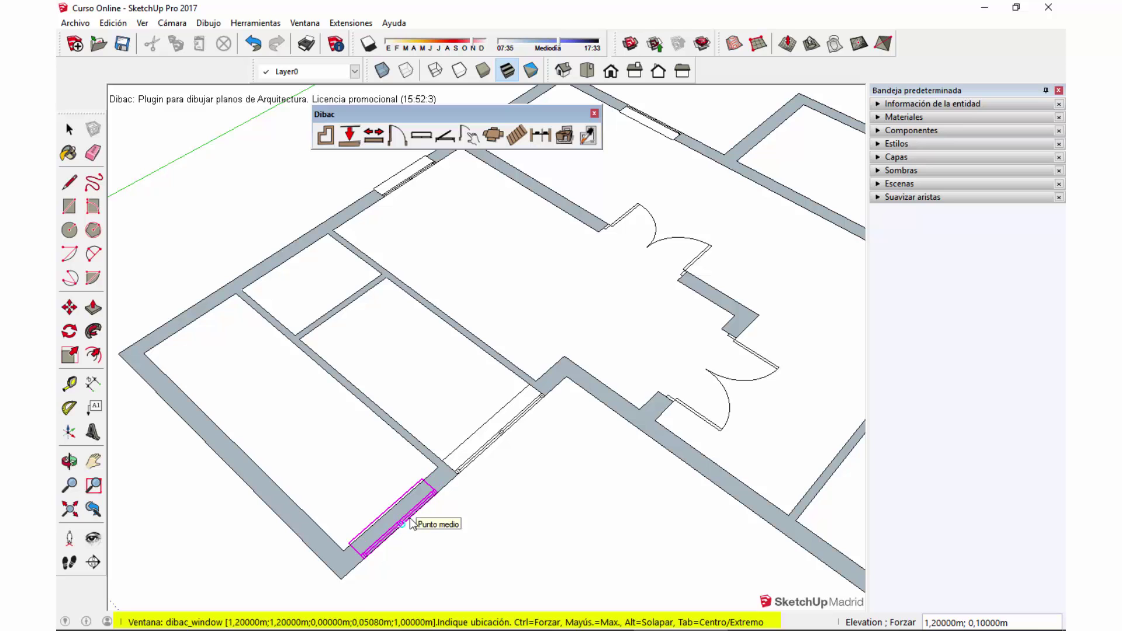
{"action": "left_click", "coordinate": [411, 520]}
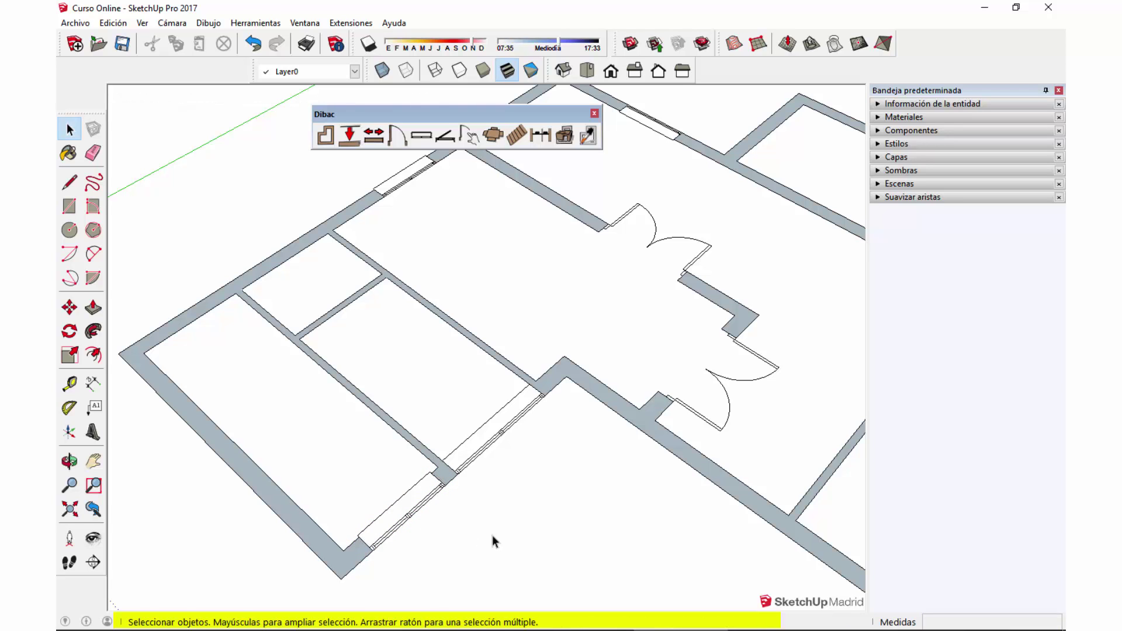
{"action": "scroll", "coordinate": [497, 467], "scroll_direction": "down", "scroll_amount": 5}
{"action": "middle_click_drag", "start_coordinate": [531, 454], "coordinate": [460, 441]}
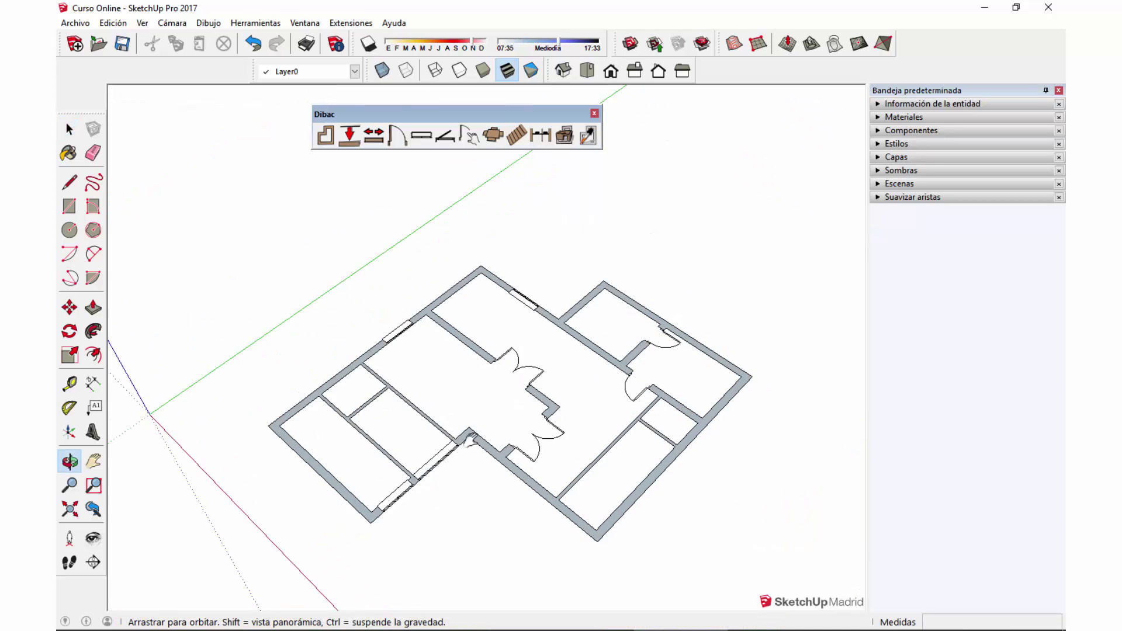
- Start a wardrobe with default dimensions, frame the upper-right room, then cancel it
{"action": "left_click", "coordinate": [447, 139]}
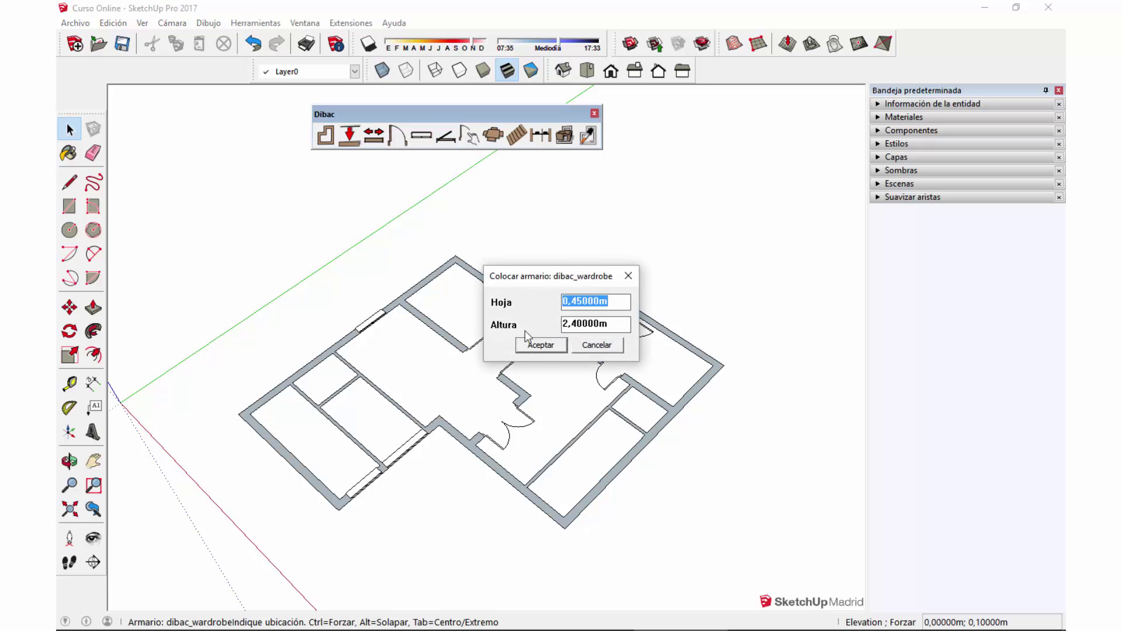
{"action": "left_click", "coordinate": [541, 346]}
{"action": "scroll", "coordinate": [418, 303], "scroll_direction": "up", "scroll_amount": 5}
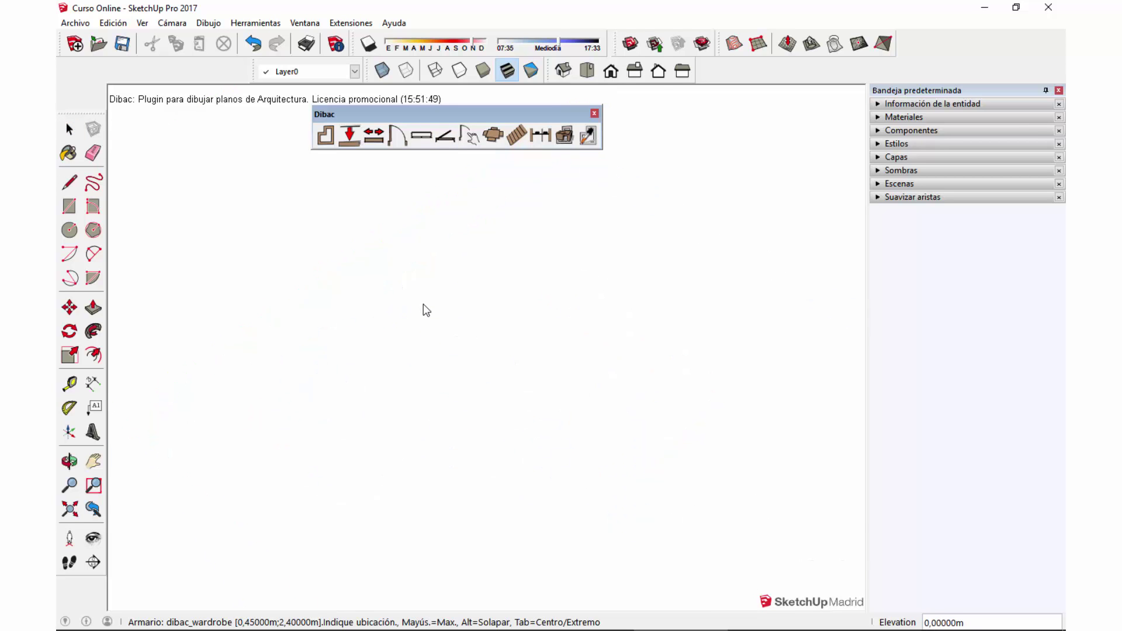
{"action": "scroll", "coordinate": [461, 339], "scroll_direction": "down", "scroll_amount": 6}
{"action": "scroll", "coordinate": [462, 324], "scroll_direction": "up", "scroll_amount": 5}
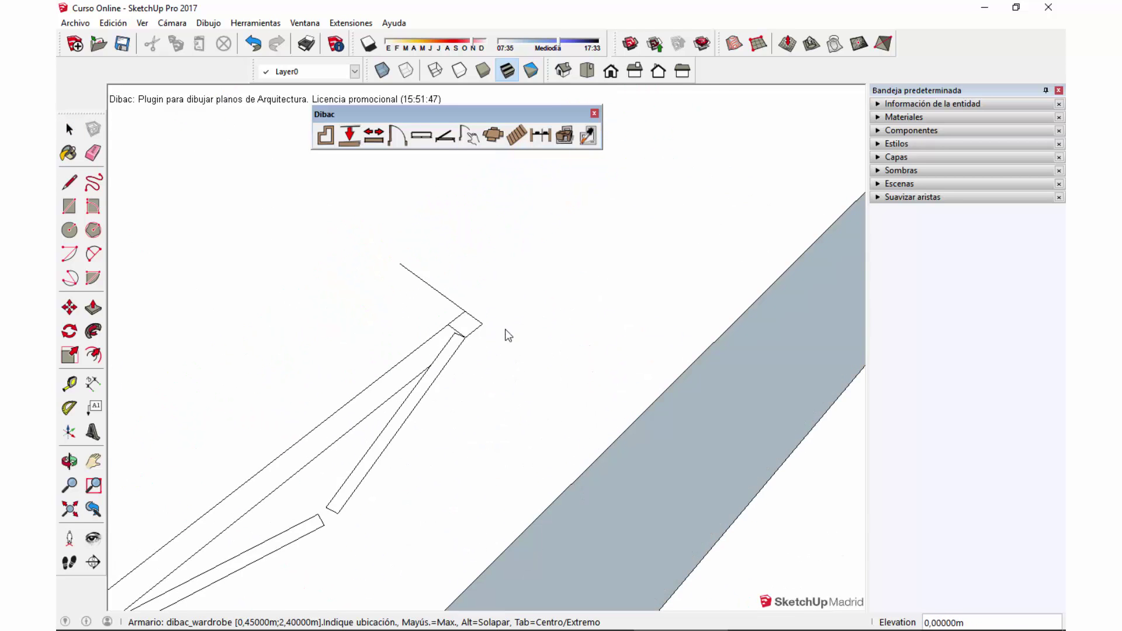
{"action": "scroll", "coordinate": [507, 333], "scroll_direction": "down", "scroll_amount": 4}
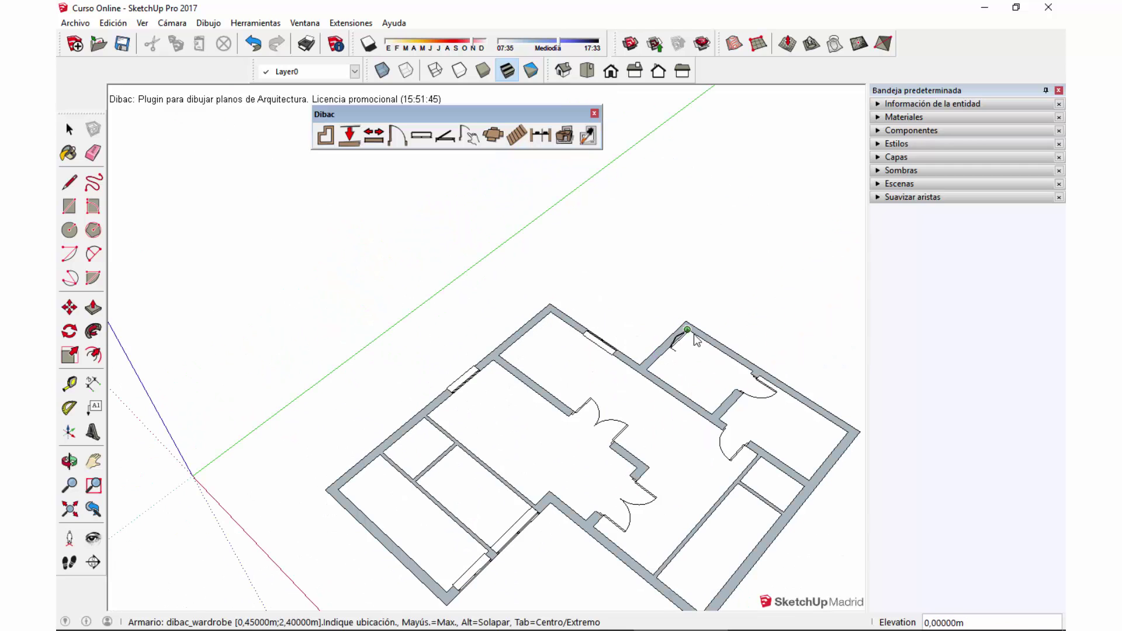
{"action": "middle_click_drag", "start_coordinate": [696, 342], "coordinate": [556, 299]}
{"action": "scroll", "coordinate": [556, 299], "scroll_direction": "up", "scroll_amount": 1}
{"action": "scroll", "coordinate": [555, 299], "scroll_direction": "up", "scroll_amount": 1}
{"action": "scroll", "coordinate": [556, 297], "scroll_direction": "up", "scroll_amount": 1}
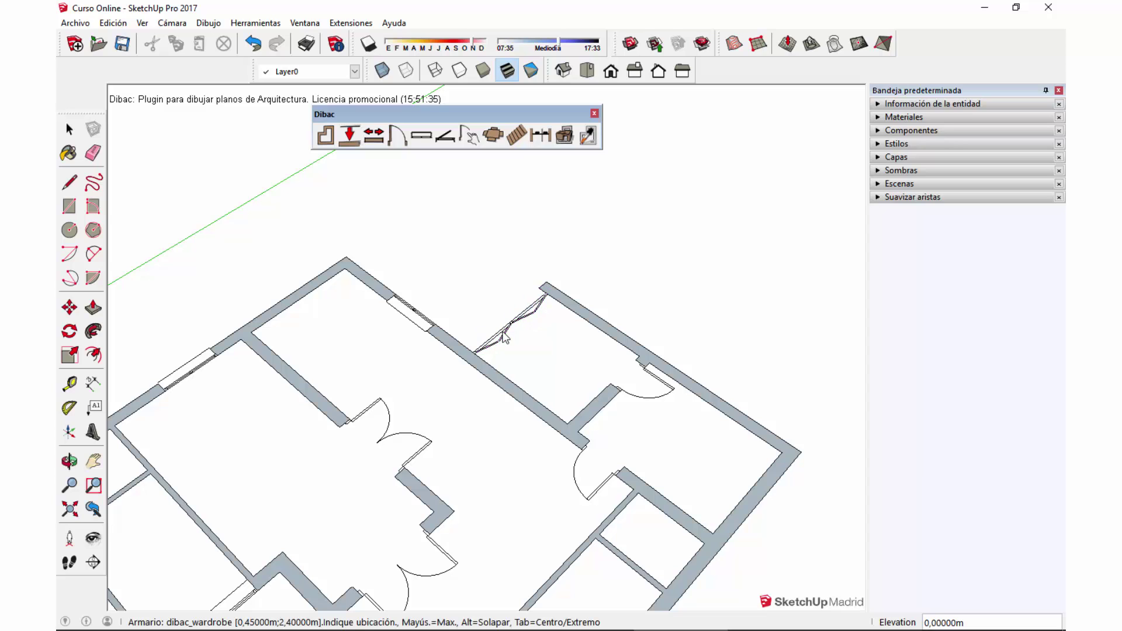
{"action": "key", "text": "space"}
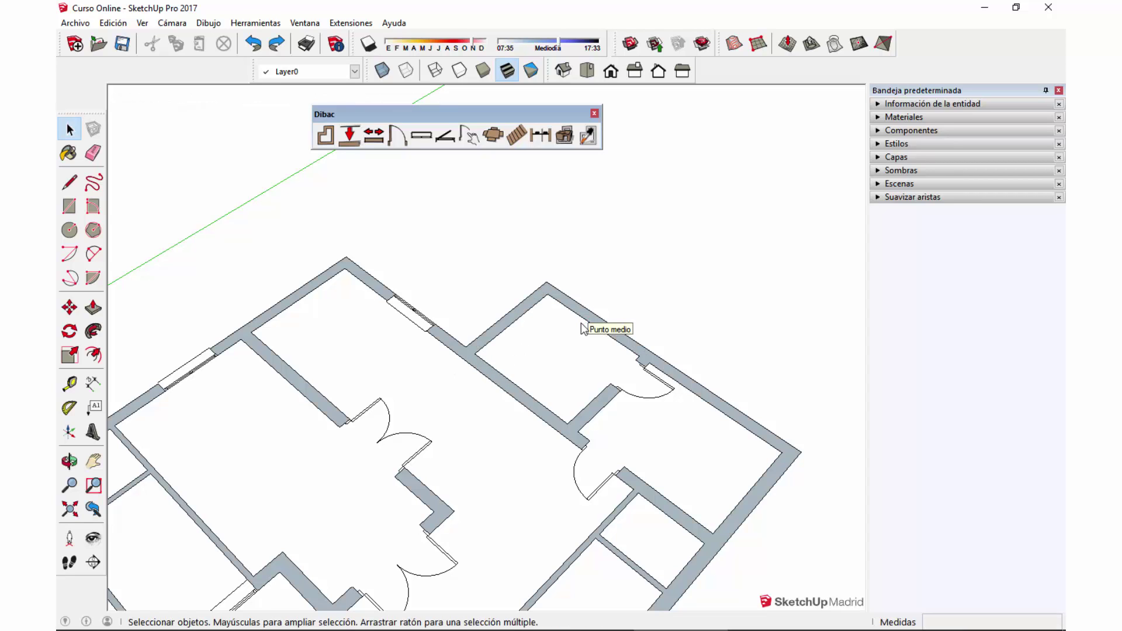
- Draw a Dibac partition wall across the upper-right room
{"action": "left_click", "coordinate": [373, 135]}
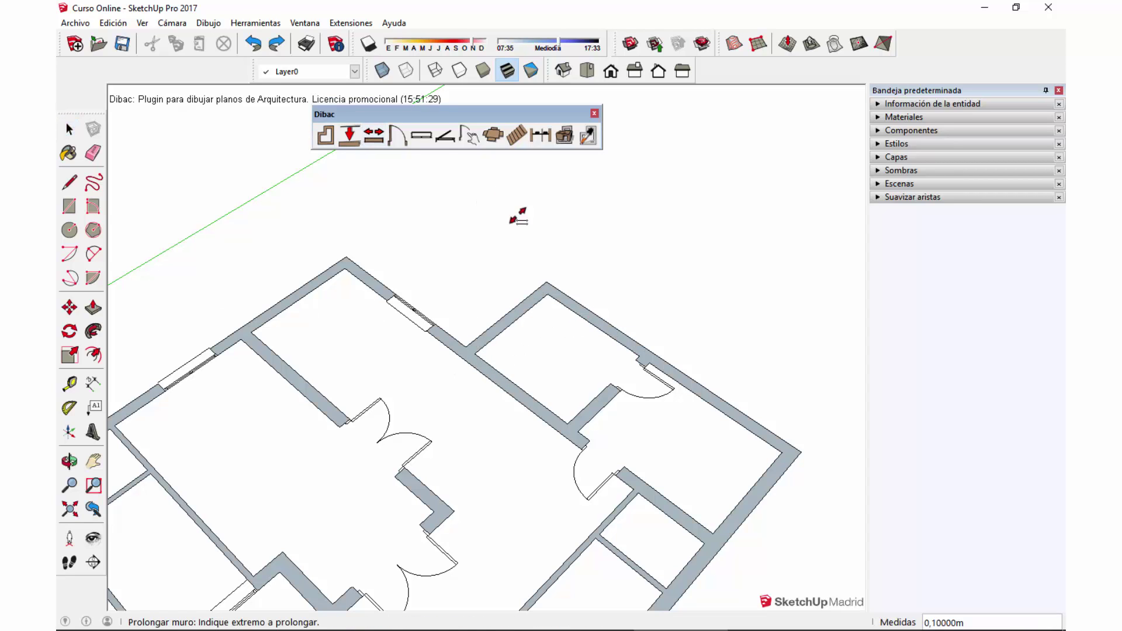
{"action": "left_click", "coordinate": [500, 373]}
{"action": "left_click", "coordinate": [573, 310]}
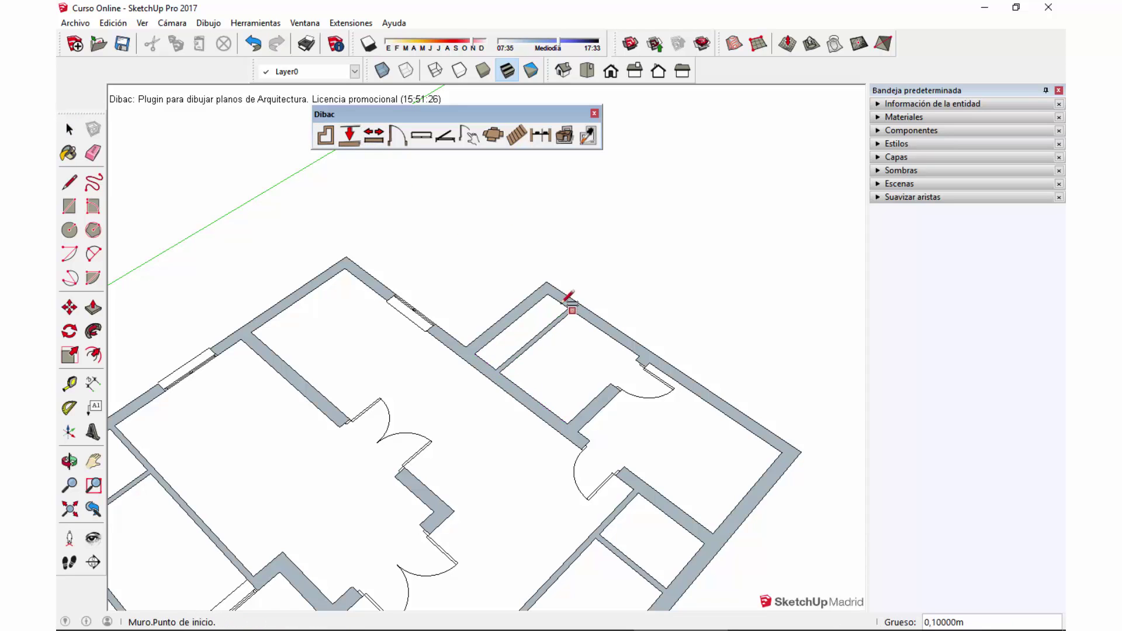
- Place a 0,45 × 2,40 m wardrobe along the new partition wall
{"action": "left_click", "coordinate": [447, 137]}
{"action": "left_click", "coordinate": [541, 345]}
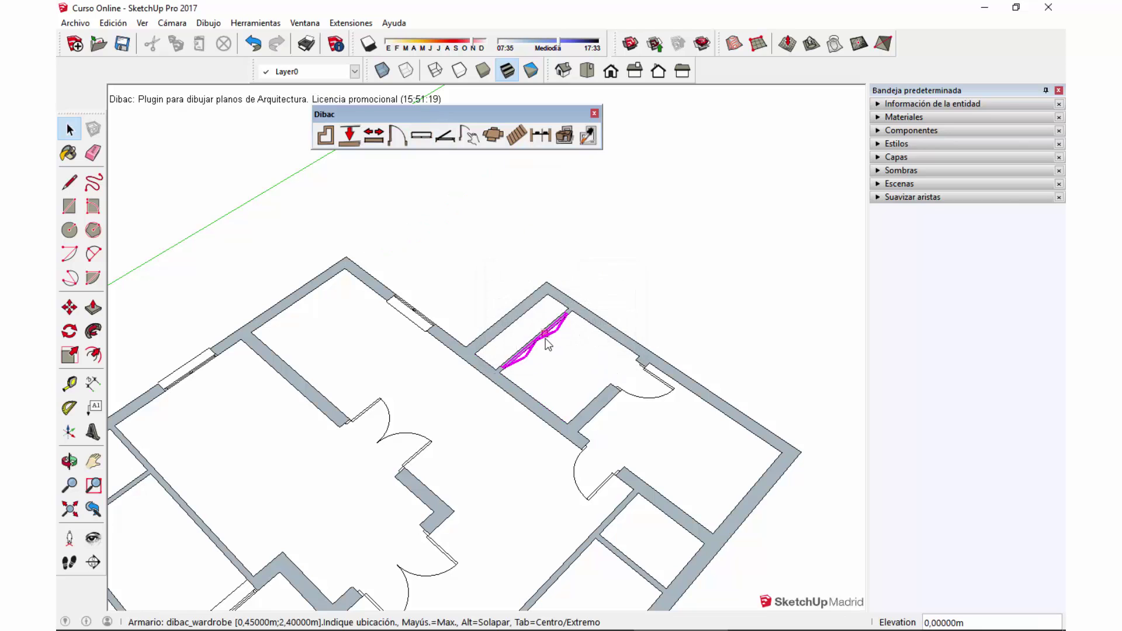
{"action": "scroll", "coordinate": [564, 326], "scroll_direction": "up", "scroll_amount": 2}
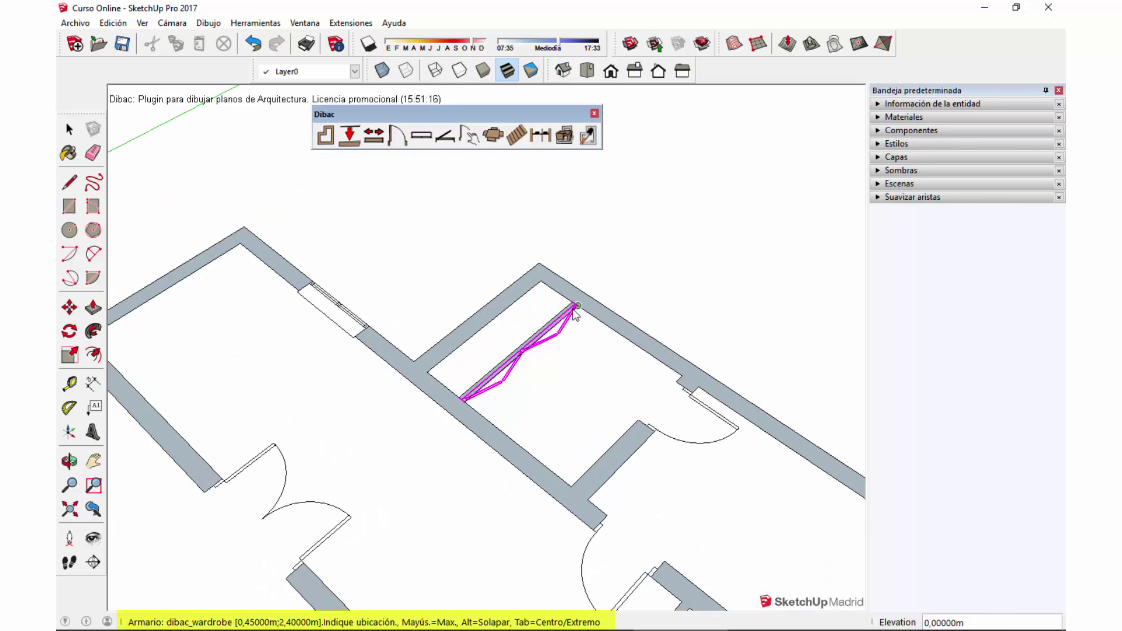
{"action": "left_click", "coordinate": [573, 309]}
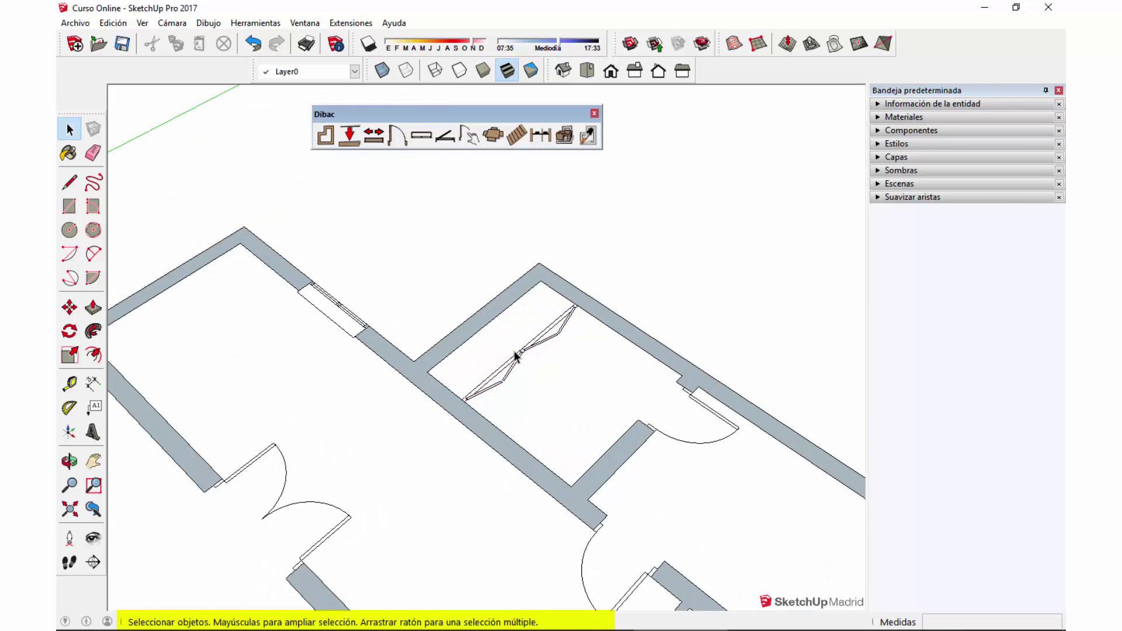
{"action": "scroll", "coordinate": [516, 355], "scroll_direction": "up", "scroll_amount": 2}
{"action": "scroll", "coordinate": [529, 345], "scroll_direction": "up", "scroll_amount": 1}
{"action": "scroll", "coordinate": [514, 325], "scroll_direction": "down", "scroll_amount": 5}
{"action": "scroll", "coordinate": [526, 363], "scroll_direction": "up", "scroll_amount": 2}
{"action": "scroll", "coordinate": [526, 358], "scroll_direction": "down", "scroll_amount": 2}
{"action": "middle_click_drag", "start_coordinate": [526, 358], "coordinate": [546, 342]}
{"action": "scroll", "coordinate": [521, 339], "scroll_direction": "up", "scroll_amount": 4}
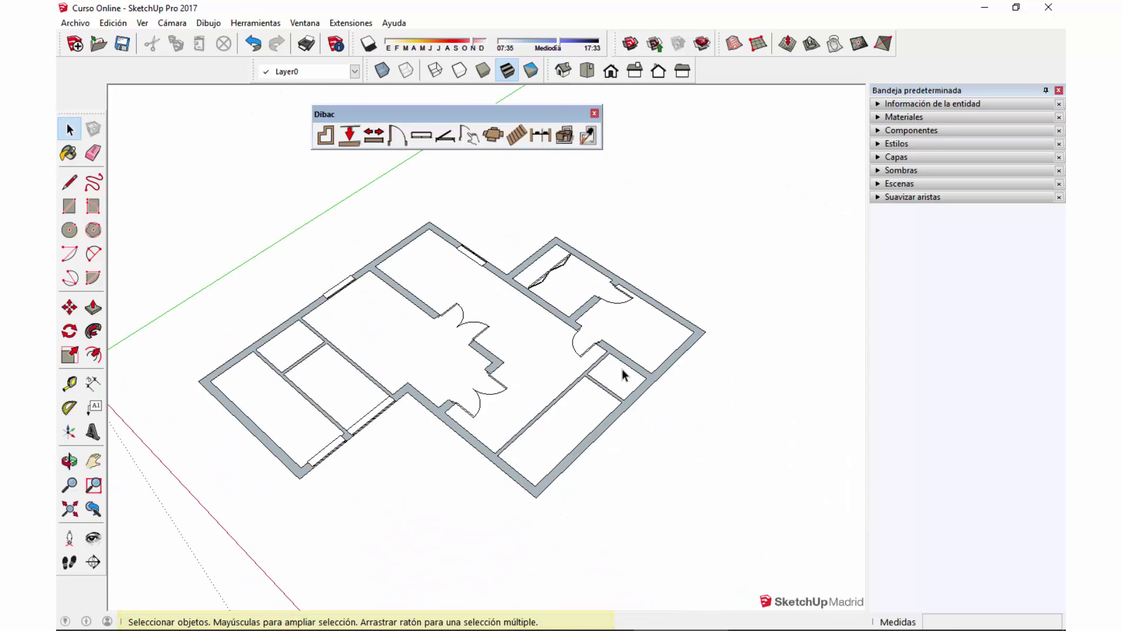
- Browse the carpentry models and load dibac_door
{"action": "left_click", "coordinate": [471, 139]}
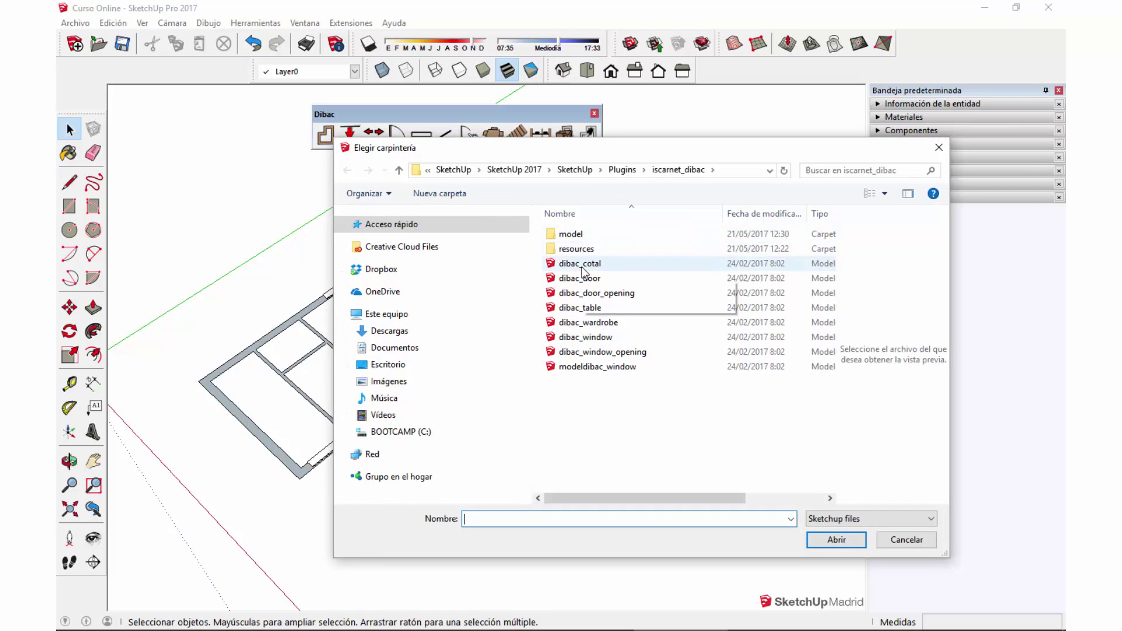
{"action": "left_click_drag", "start_coordinate": [644, 148], "coordinate": [539, 112]}
{"action": "left_click", "coordinate": [475, 243]}
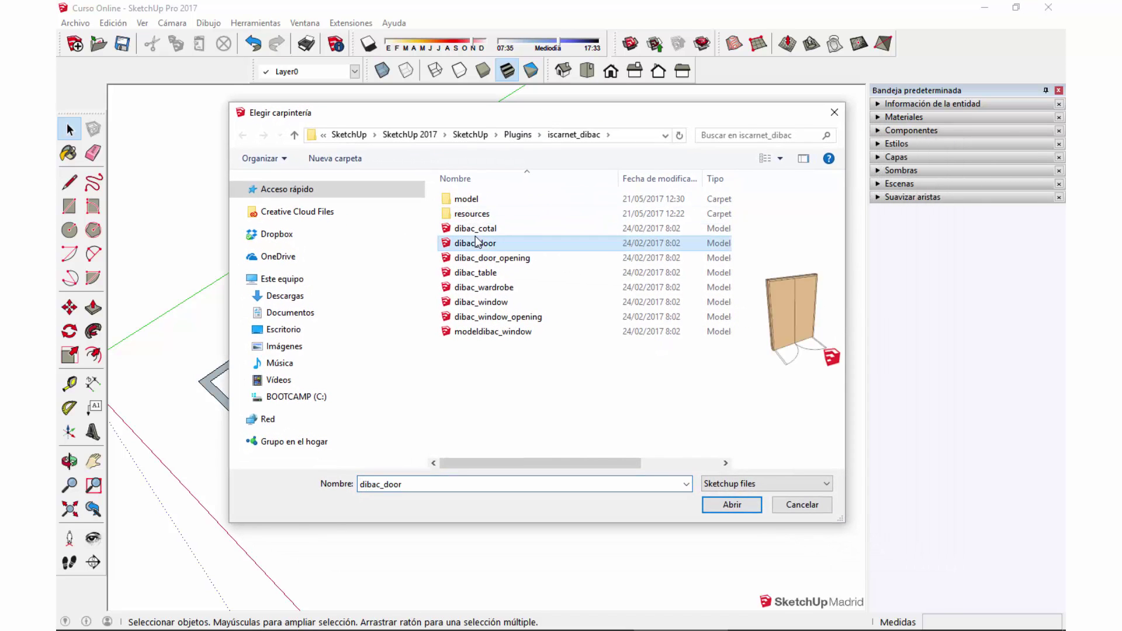
{"action": "left_click", "coordinate": [481, 302]}
{"action": "left_click", "coordinate": [493, 273]}
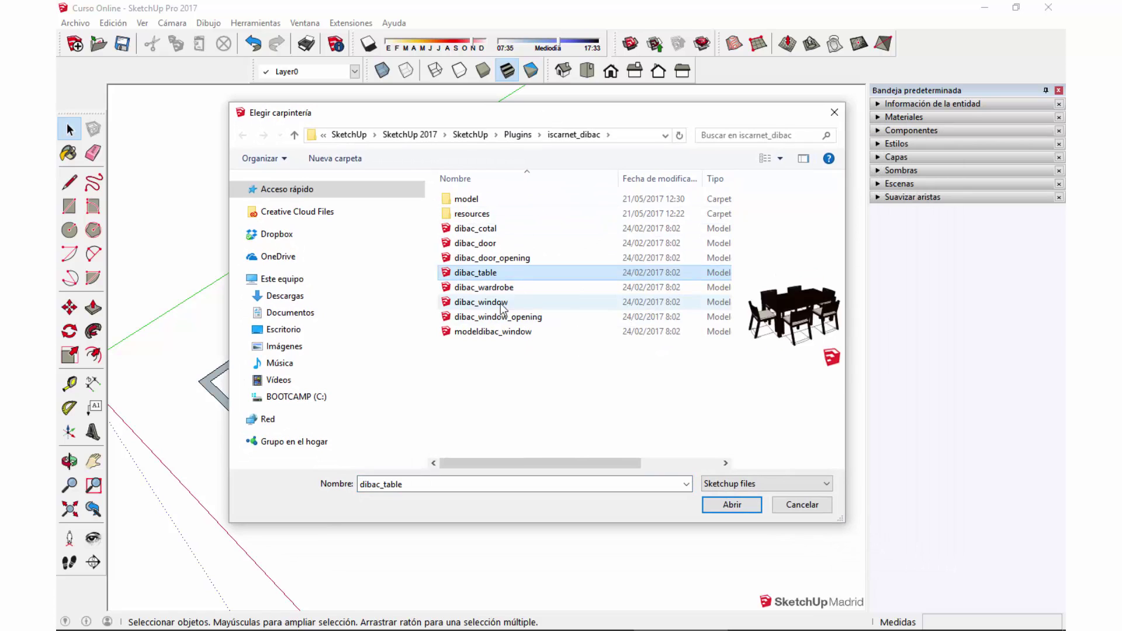
{"action": "left_click", "coordinate": [495, 332]}
{"action": "left_click", "coordinate": [494, 258]}
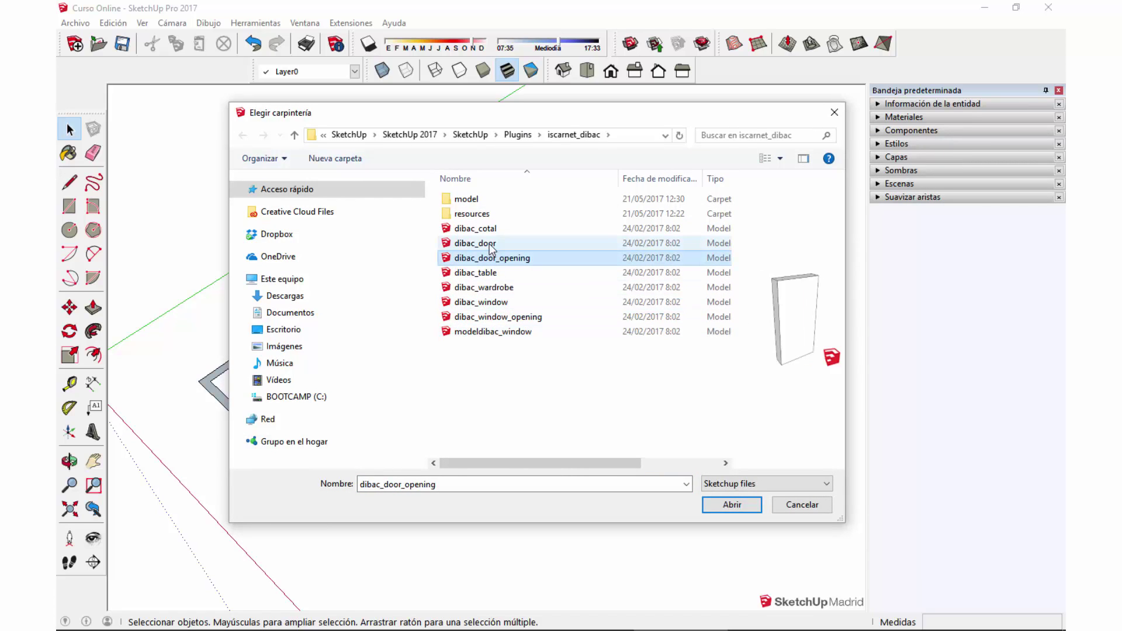
{"action": "left_click", "coordinate": [491, 242]}
{"action": "left_click", "coordinate": [490, 230]}
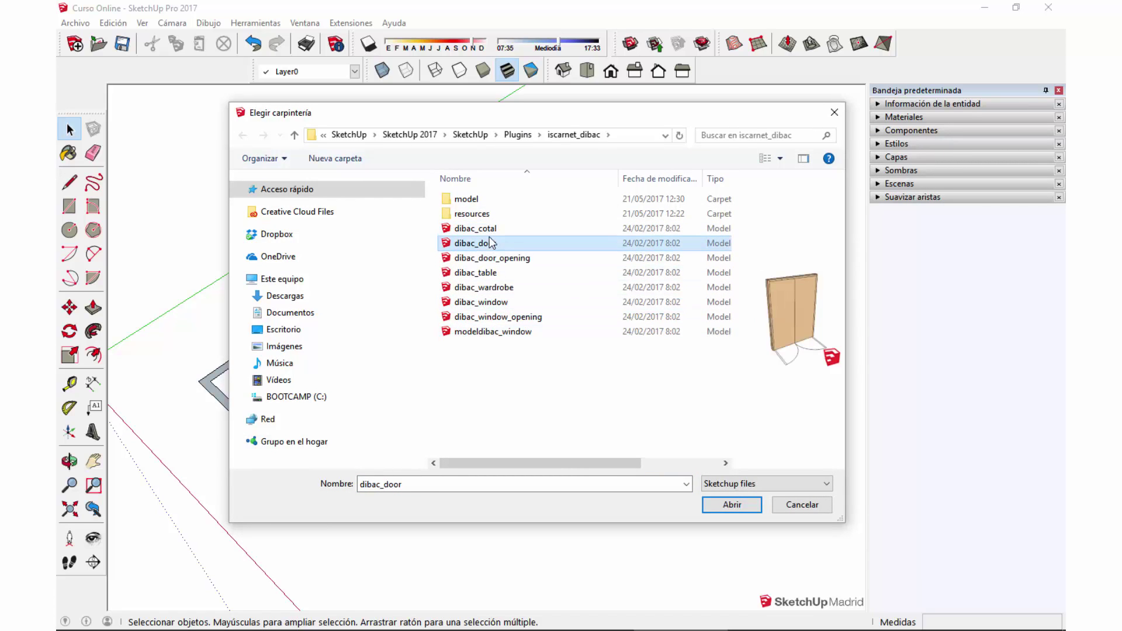
{"action": "left_click", "coordinate": [732, 506]}
- Accept the door dimensions and set the door into the top wall of the central hall
{"action": "left_click", "coordinate": [548, 371]}
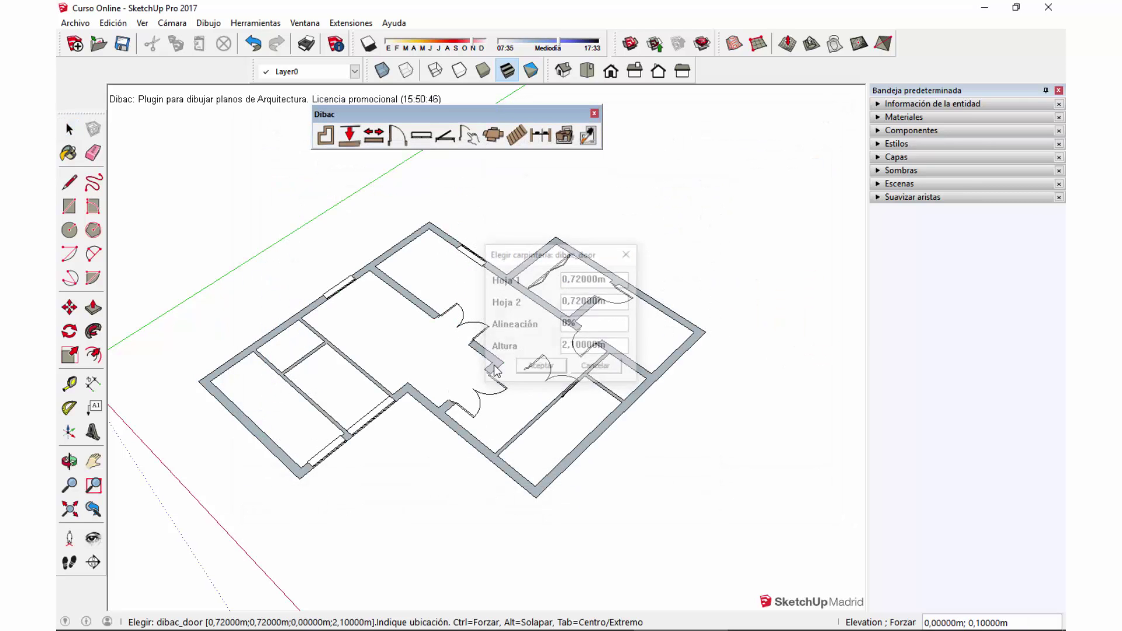
{"action": "left_click", "coordinate": [416, 302]}
{"action": "key", "text": "space"}
{"action": "scroll", "coordinate": [423, 313], "scroll_direction": "up", "scroll_amount": 1}
{"action": "scroll", "coordinate": [418, 292], "scroll_direction": "up", "scroll_amount": 2}
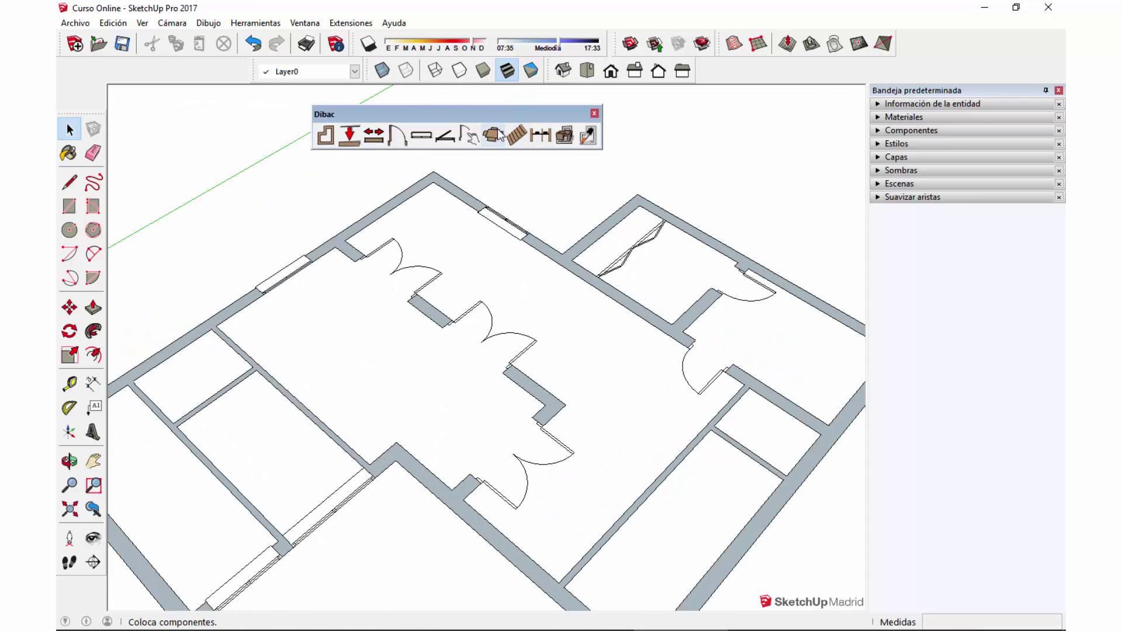
{"action": "left_click", "coordinate": [488, 217]}
{"action": "scroll", "coordinate": [486, 236], "scroll_direction": "down", "scroll_amount": 2}
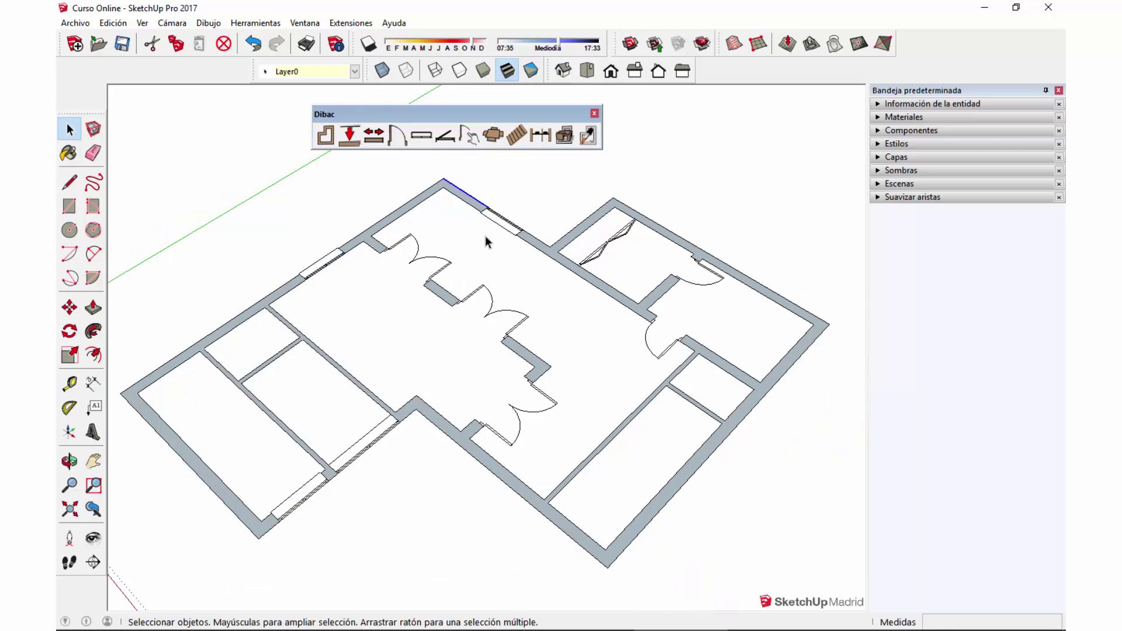
{"action": "scroll", "coordinate": [477, 249], "scroll_direction": "down", "scroll_amount": 3}
{"action": "scroll", "coordinate": [467, 258], "scroll_direction": "up", "scroll_amount": 4}
{"action": "scroll", "coordinate": [341, 233], "scroll_direction": "down", "scroll_amount": 2}
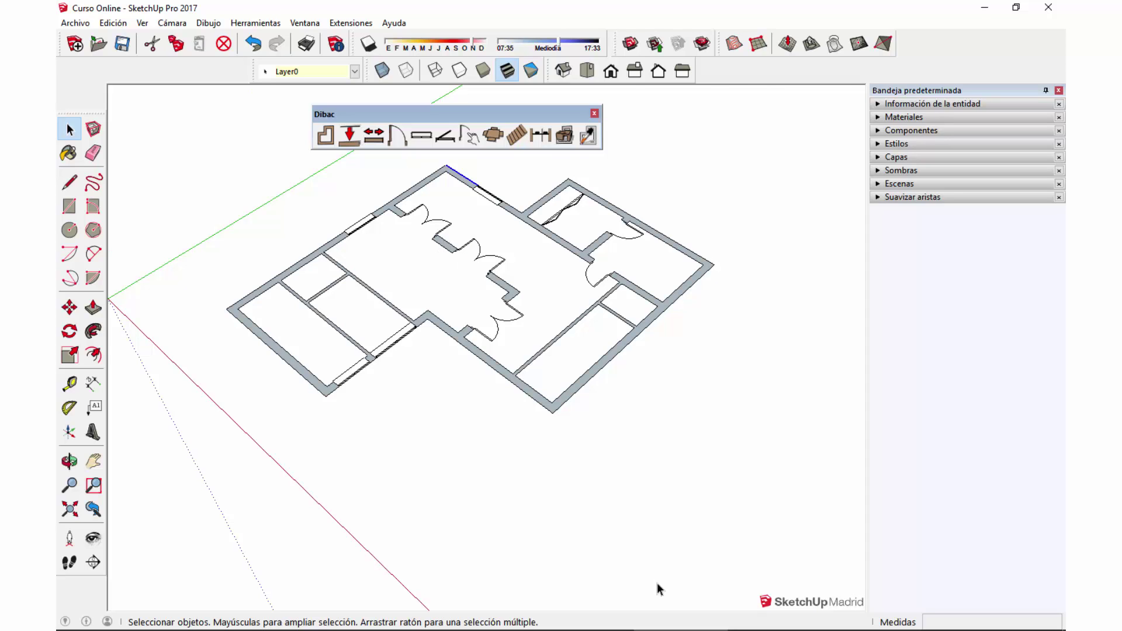
- Browse the component models and load the dibac_table dining table
{"action": "left_click", "coordinate": [669, 556]}
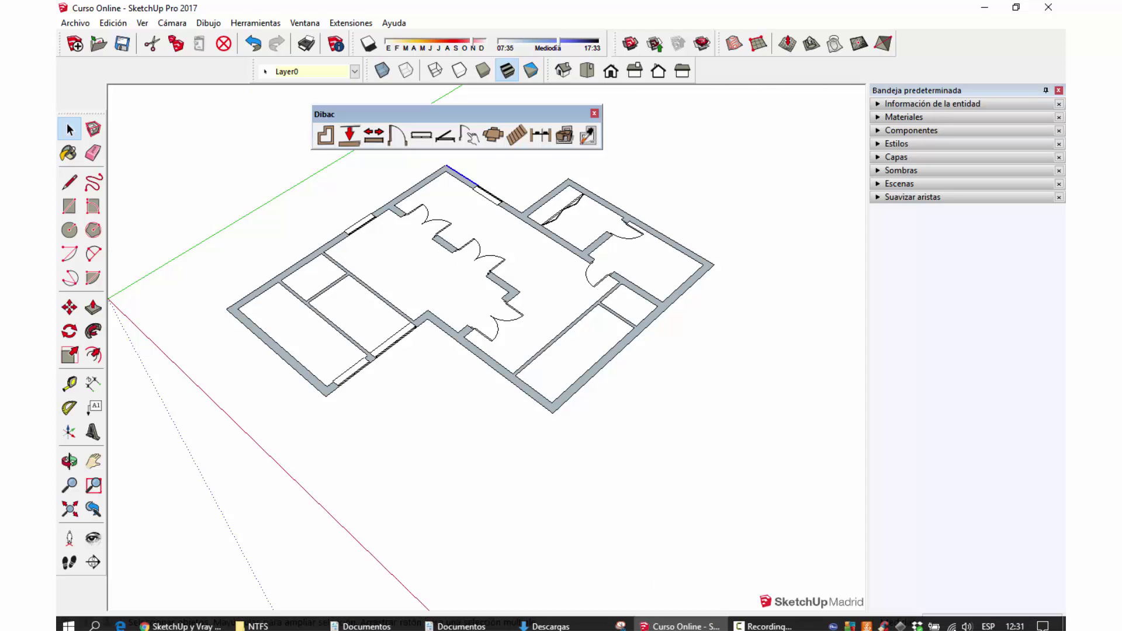
{"action": "left_click", "coordinate": [496, 142]}
{"action": "left_click", "coordinate": [475, 292]}
{"action": "left_click", "coordinate": [478, 331]}
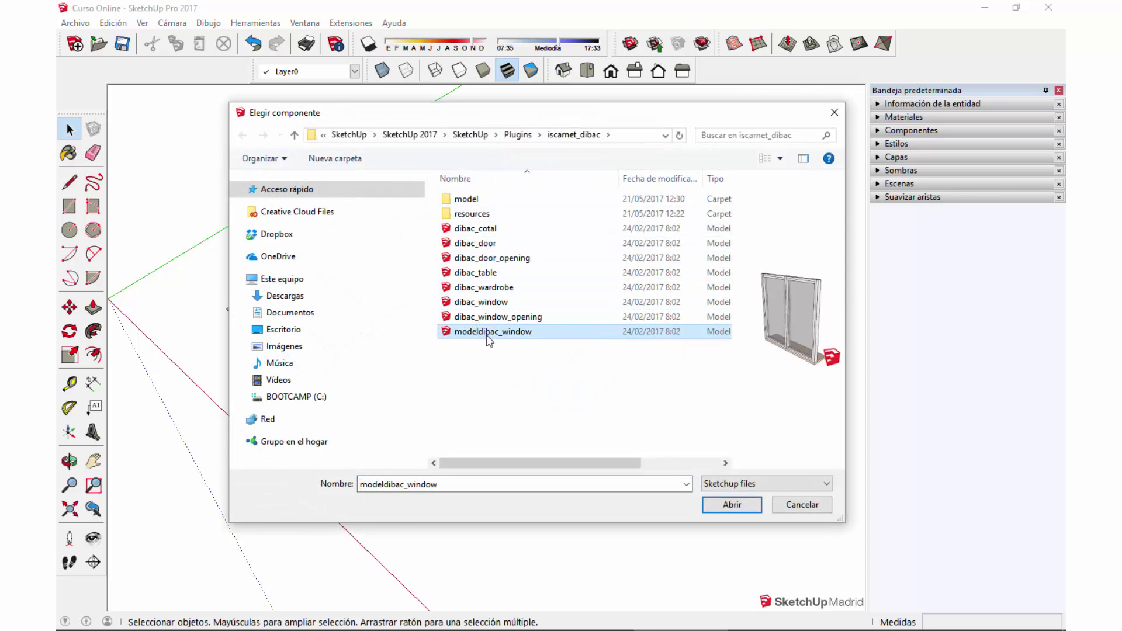
{"action": "left_click", "coordinate": [485, 317]}
{"action": "left_click", "coordinate": [476, 229]}
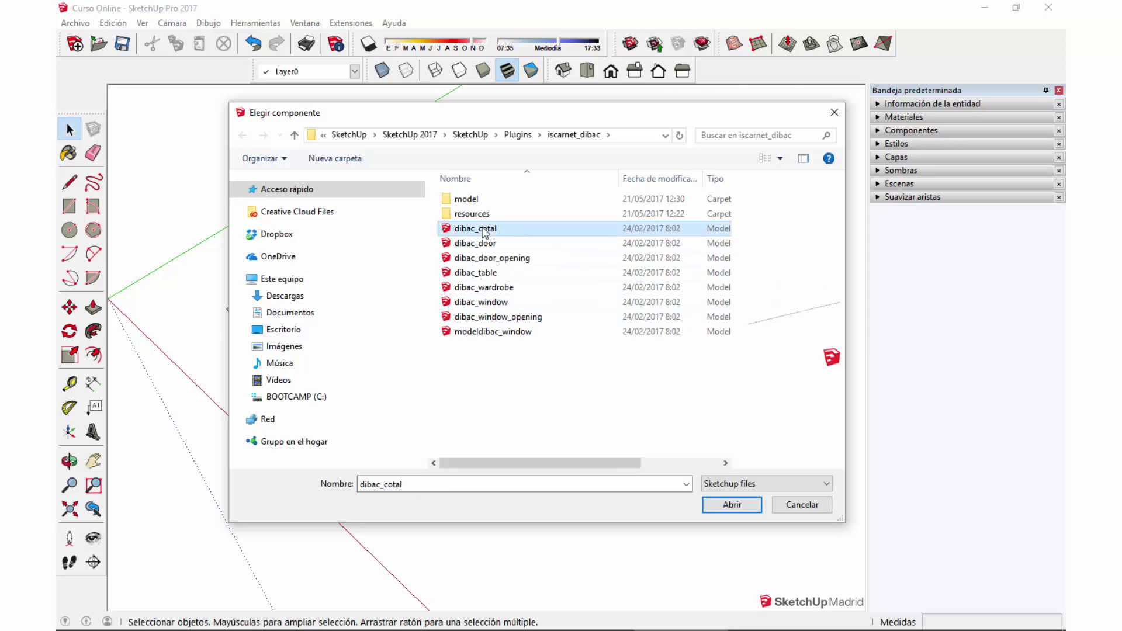
{"action": "left_click", "coordinate": [484, 258]}
{"action": "left_click", "coordinate": [485, 258]}
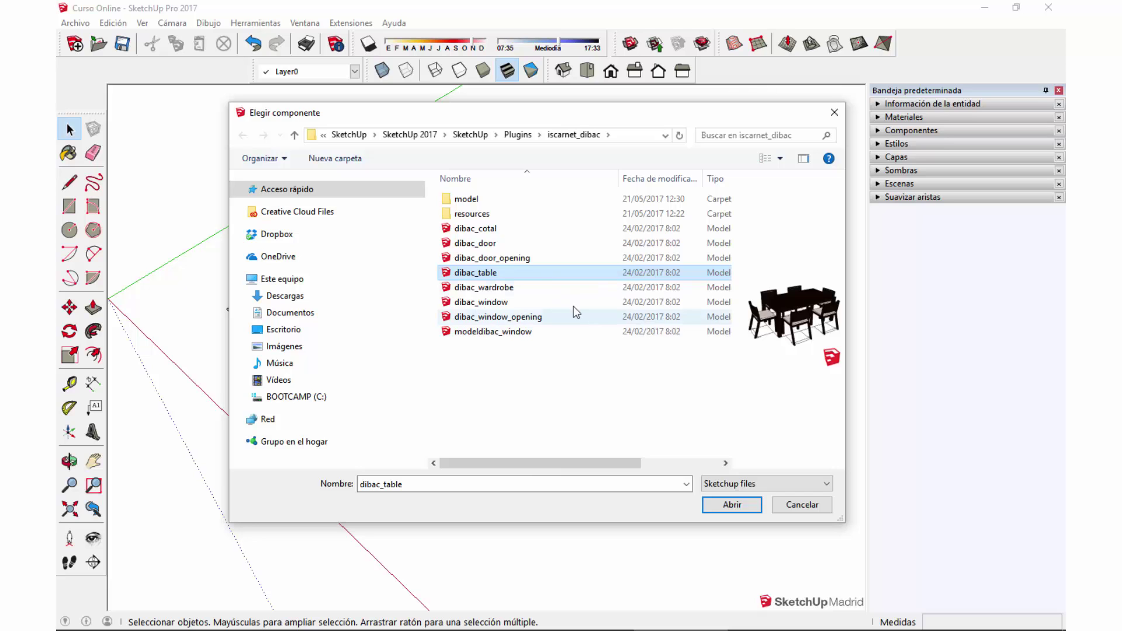
{"action": "left_click", "coordinate": [733, 502]}
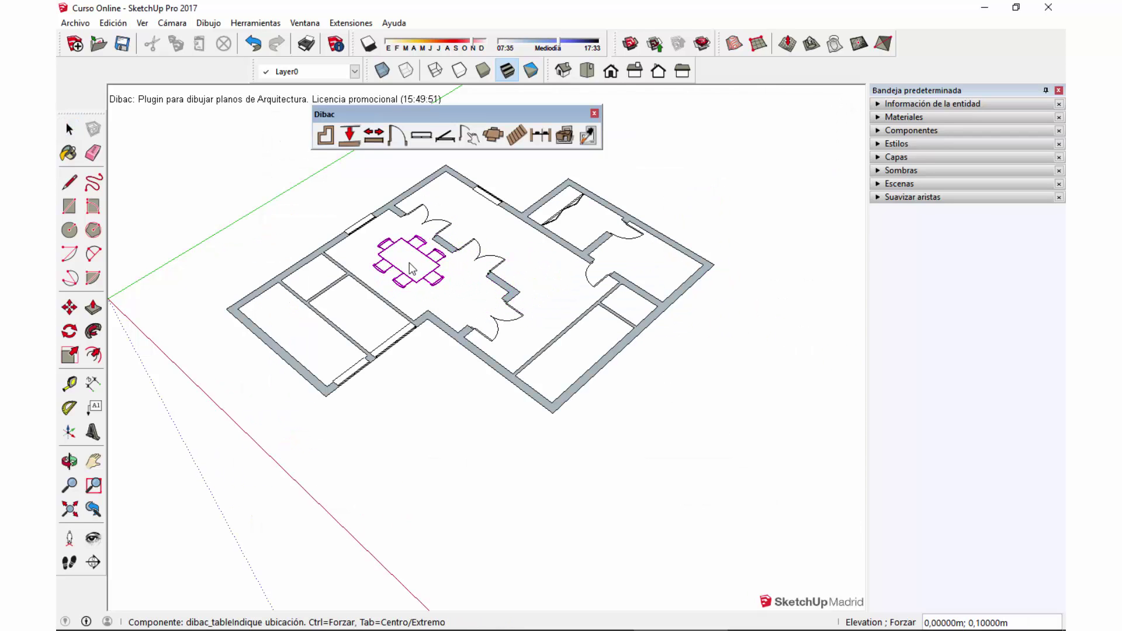
- Place the dining table in the central hall
{"action": "left_click", "coordinate": [411, 267]}
{"action": "scroll", "coordinate": [433, 274], "scroll_direction": "up", "scroll_amount": 5}
{"action": "scroll", "coordinate": [431, 290], "scroll_direction": "down", "scroll_amount": 3}
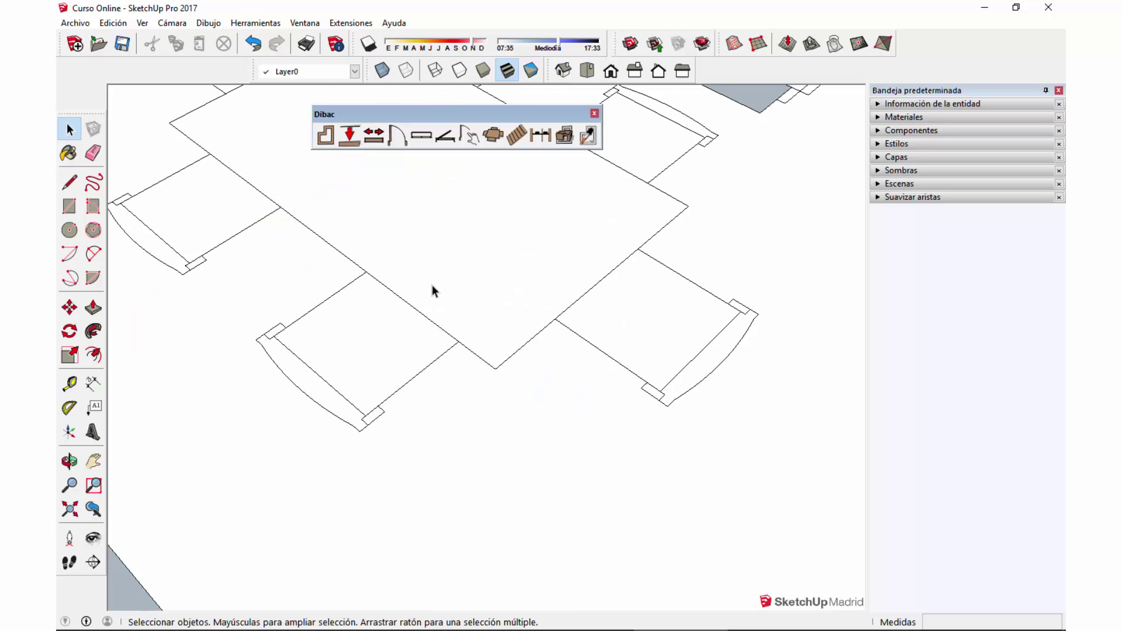
{"action": "scroll", "coordinate": [453, 304], "scroll_direction": "down", "scroll_amount": 2}
{"action": "middle_click_drag", "start_coordinate": [453, 292], "coordinate": [304, 419]}
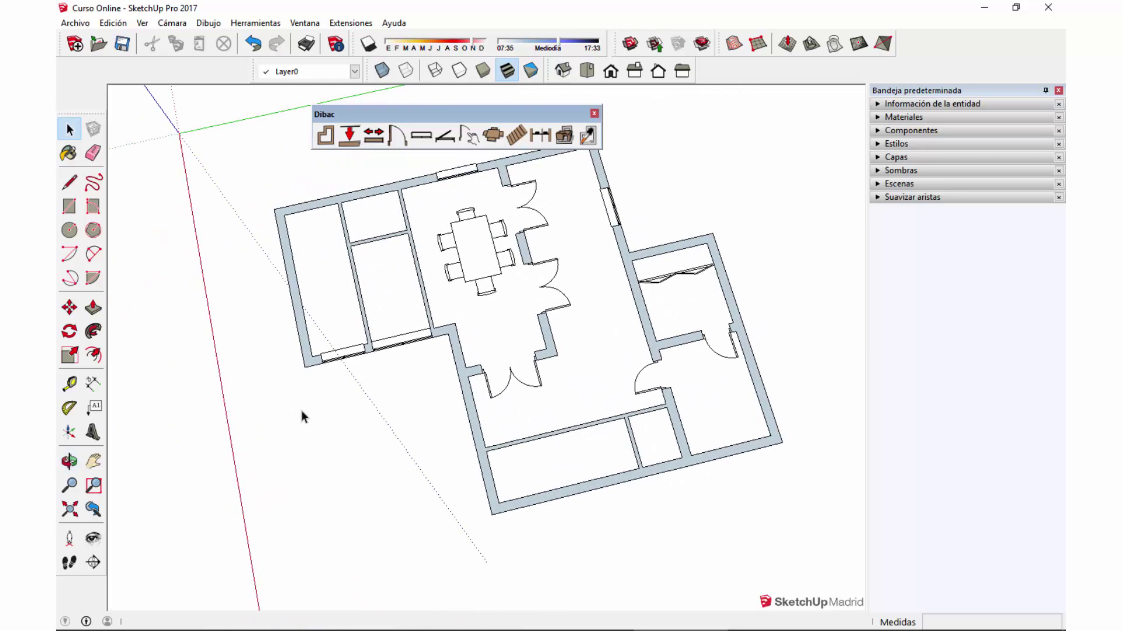
{"action": "middle_click_drag", "start_coordinate": [595, 349], "coordinate": [527, 309]}
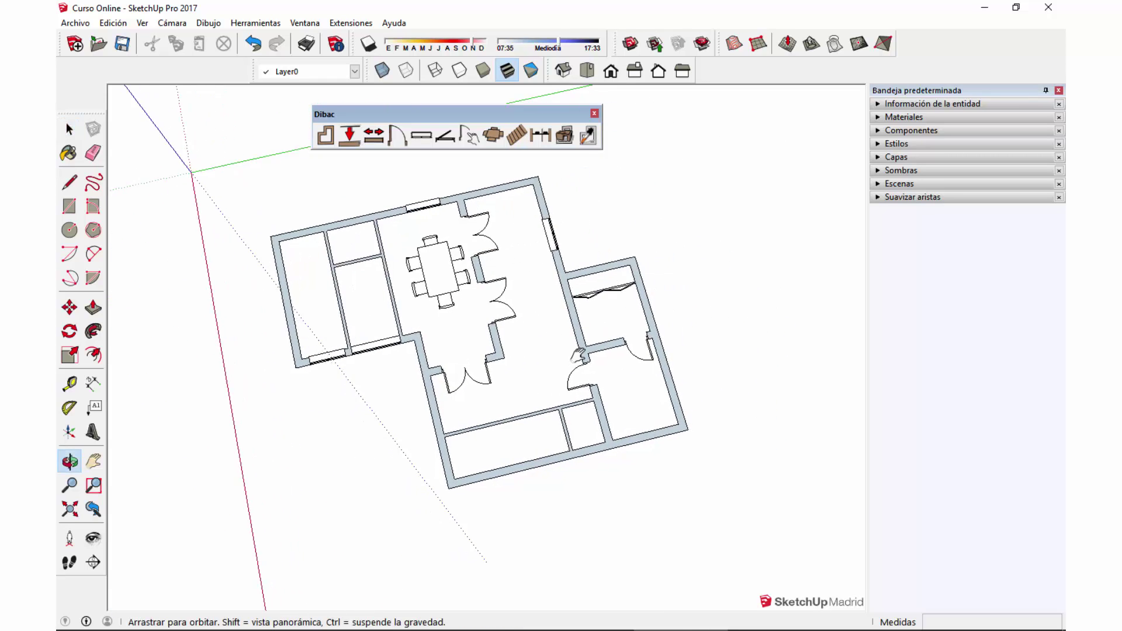
- Move the dining table slightly left and down
{"action": "left_click", "coordinate": [456, 295]}
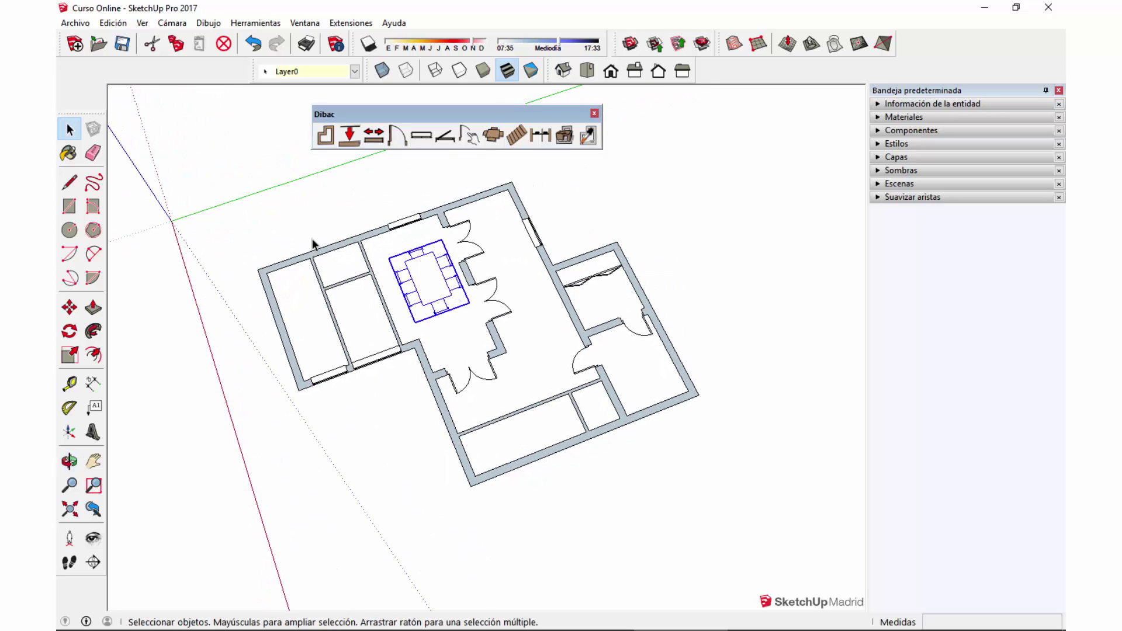
{"action": "left_click", "coordinate": [69, 307]}
{"action": "left_click", "coordinate": [650, 198]}
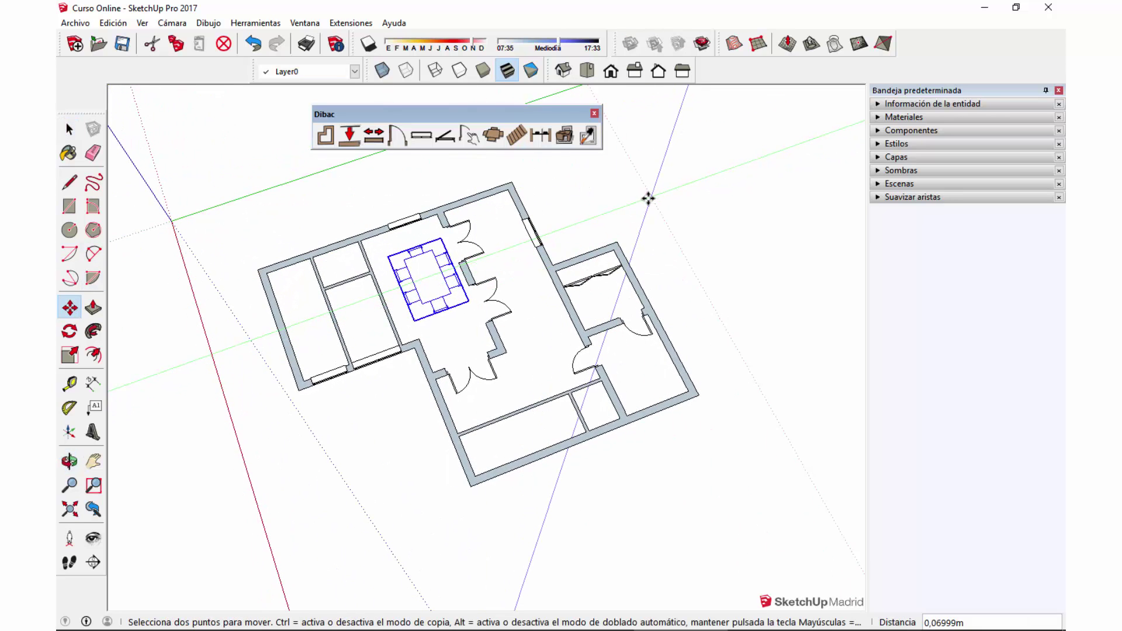
{"action": "left_click", "coordinate": [639, 213]}
{"action": "key", "text": "space"}
{"action": "middle_click_drag", "start_coordinate": [400, 295], "coordinate": [514, 251]}
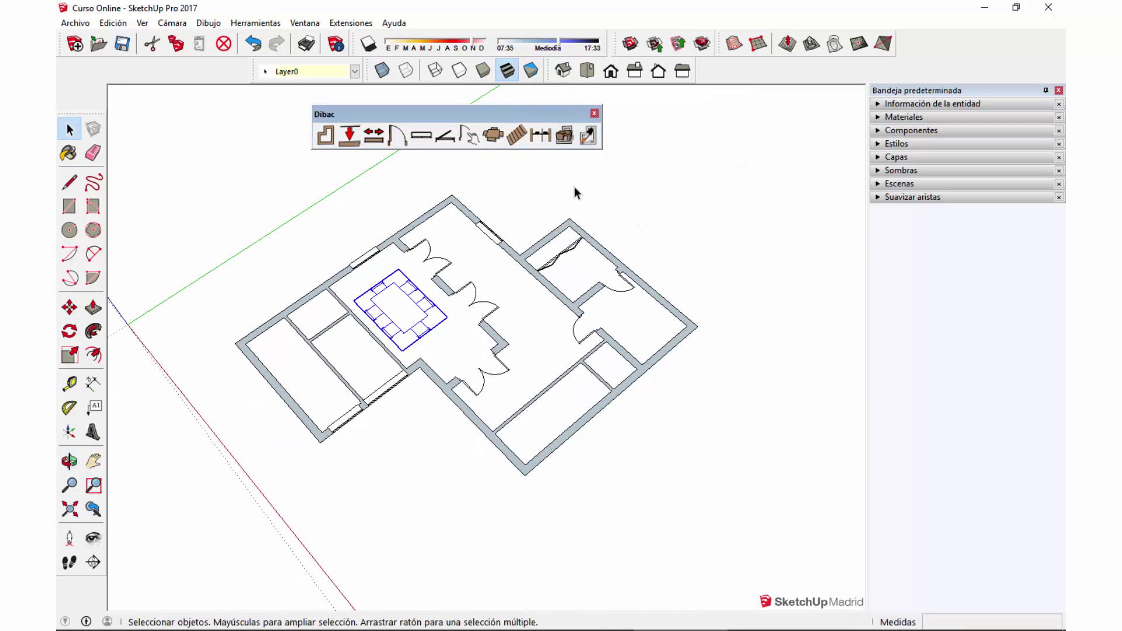
- Review the staircase settings: 3,30 m height, tread depth and 0,63 m step rule
{"action": "middle_click_drag", "start_coordinate": [589, 377], "coordinate": [656, 325]}
{"action": "left_click", "coordinate": [516, 136]}
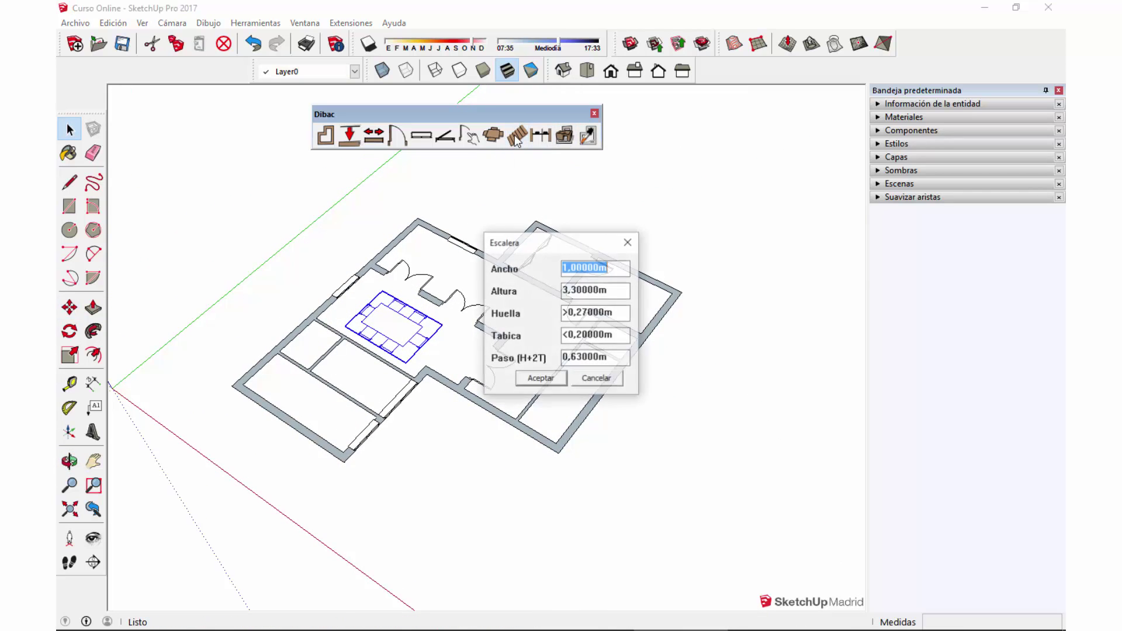
{"action": "left_click_drag", "start_coordinate": [556, 243], "coordinate": [731, 178]}
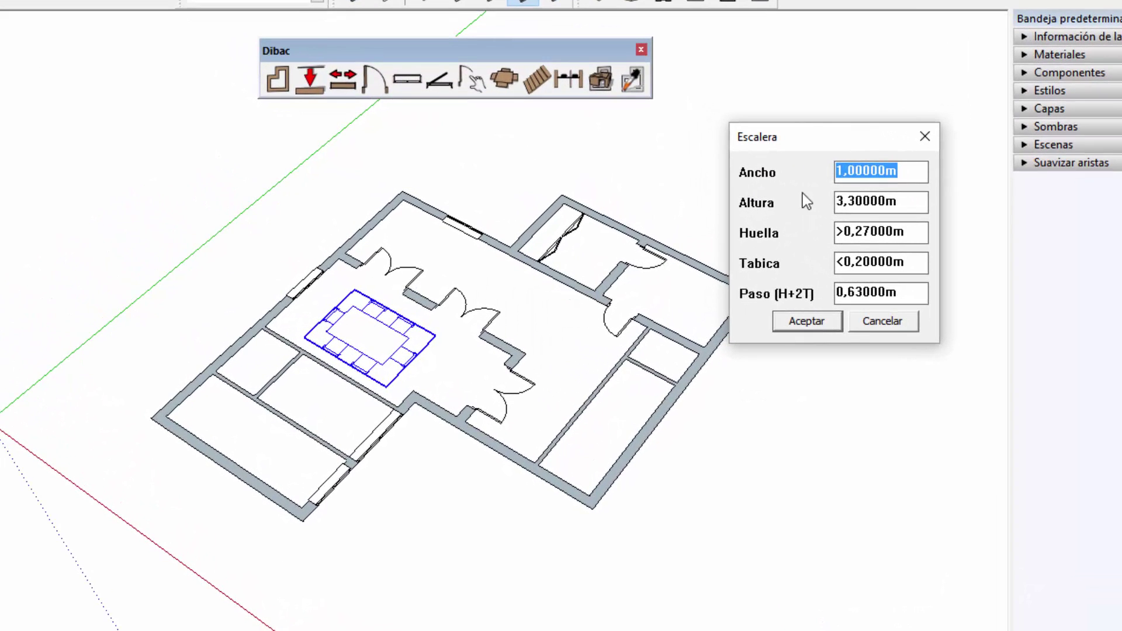
{"action": "left_click_drag", "start_coordinate": [903, 199], "coordinate": [836, 195]}
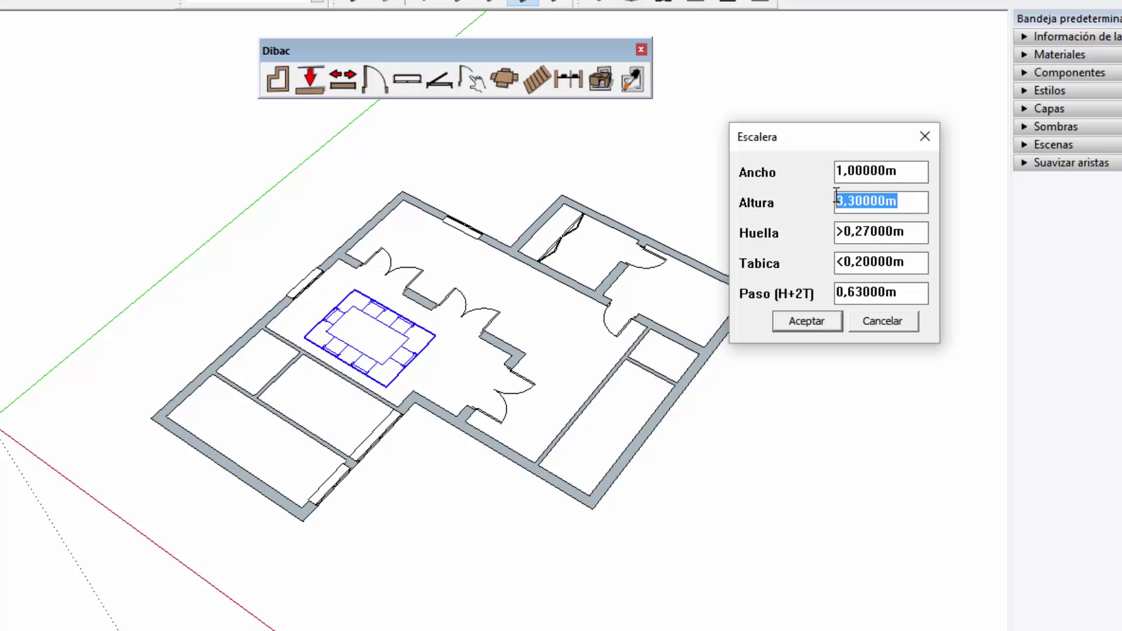
{"action": "left_click", "coordinate": [850, 202]}
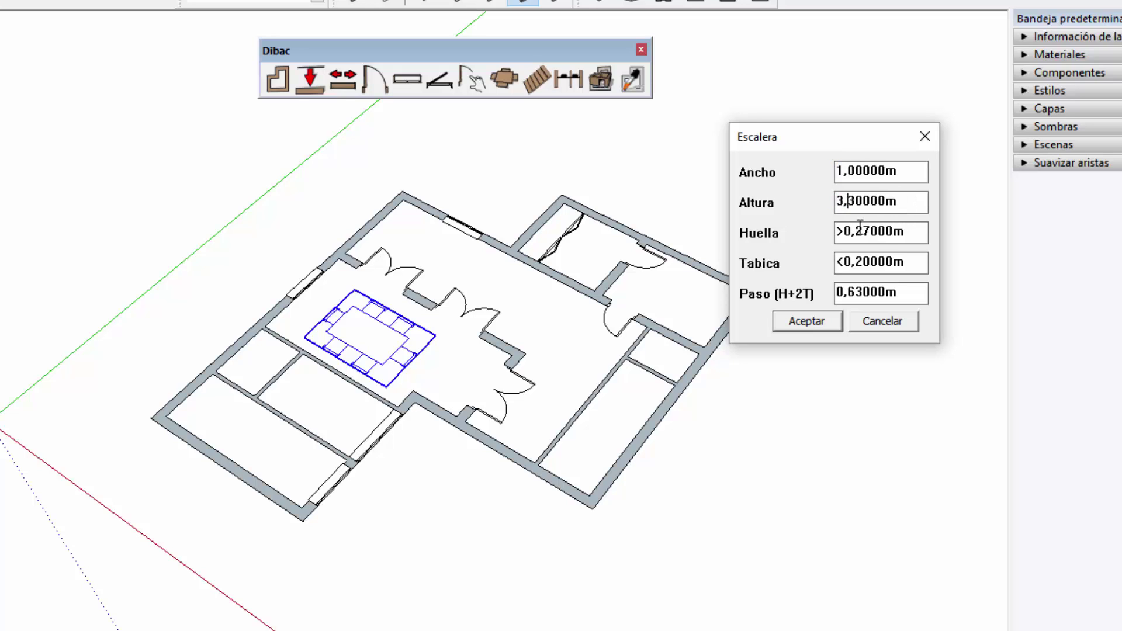
{"action": "mouse_move", "coordinate": [838, 232]}
{"action": "left_mouse_down"}
{"action": "mouse_move", "coordinate": [911, 239]}
{"action": "mouse_move", "coordinate": [822, 262]}
{"action": "left_mouse_up"}
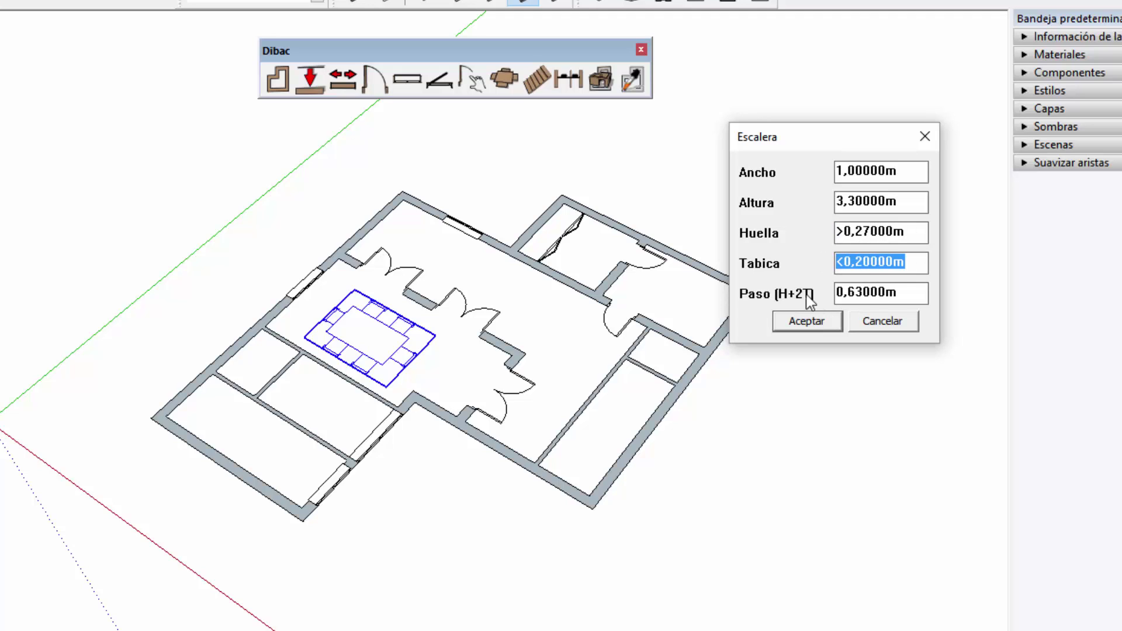
{"action": "left_click_drag", "start_coordinate": [908, 294], "coordinate": [825, 284]}
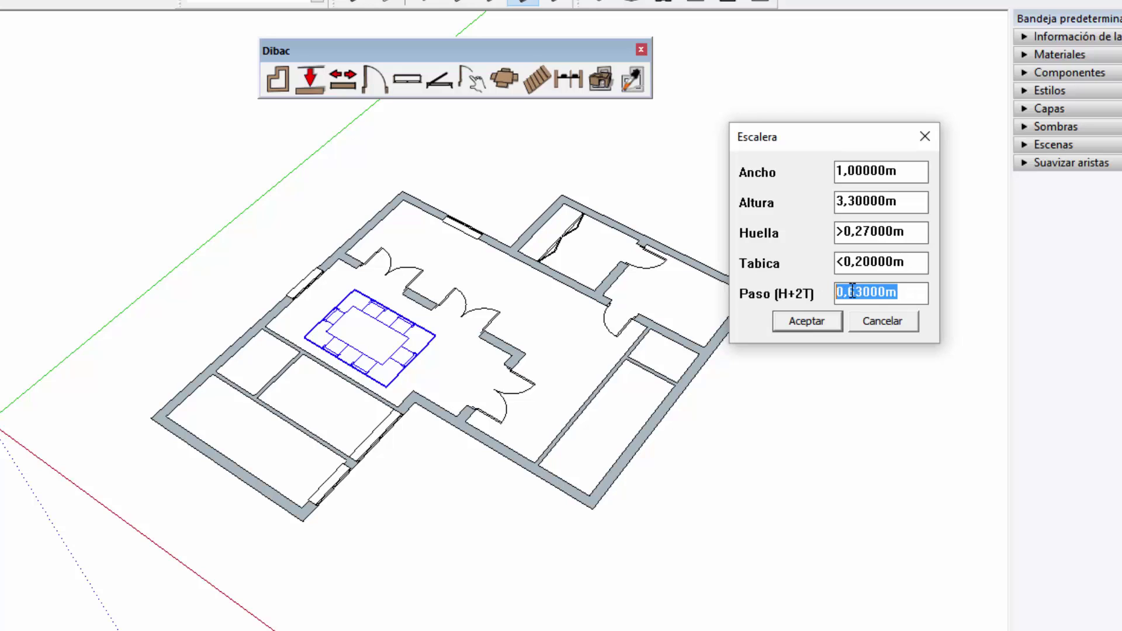
{"action": "left_click", "coordinate": [850, 292]}
{"action": "key", "text": "Right"}
{"action": "key", "text": "Right"}
{"action": "left_click", "coordinate": [816, 320]}
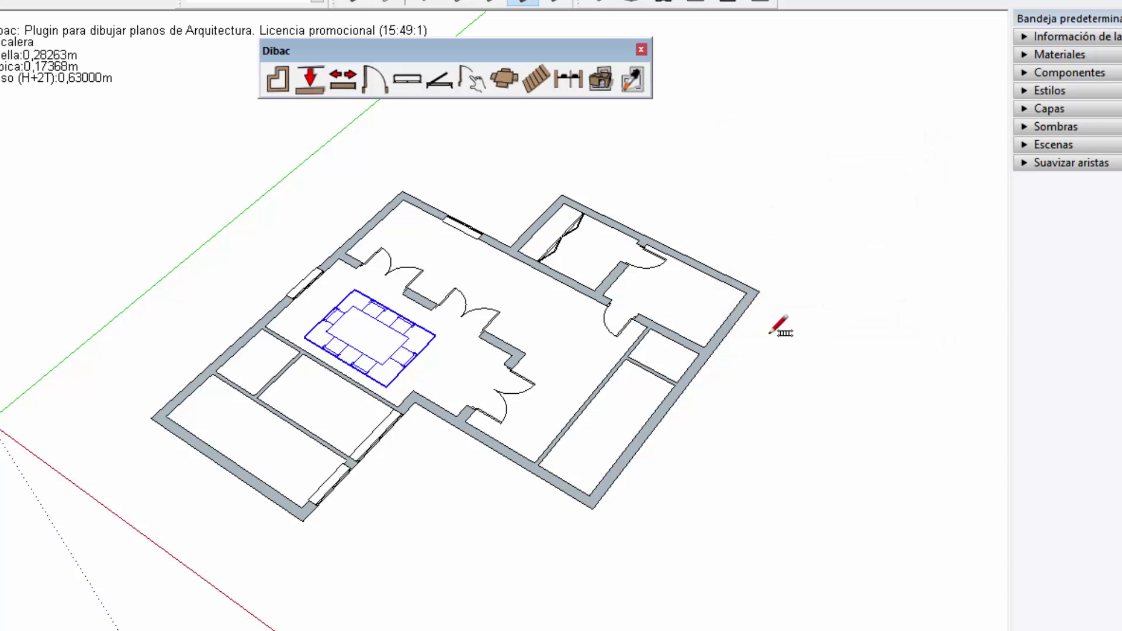
- Draw the 1 m wide staircase from the corner along the central hall's upper wall
{"action": "left_click", "coordinate": [518, 136]}
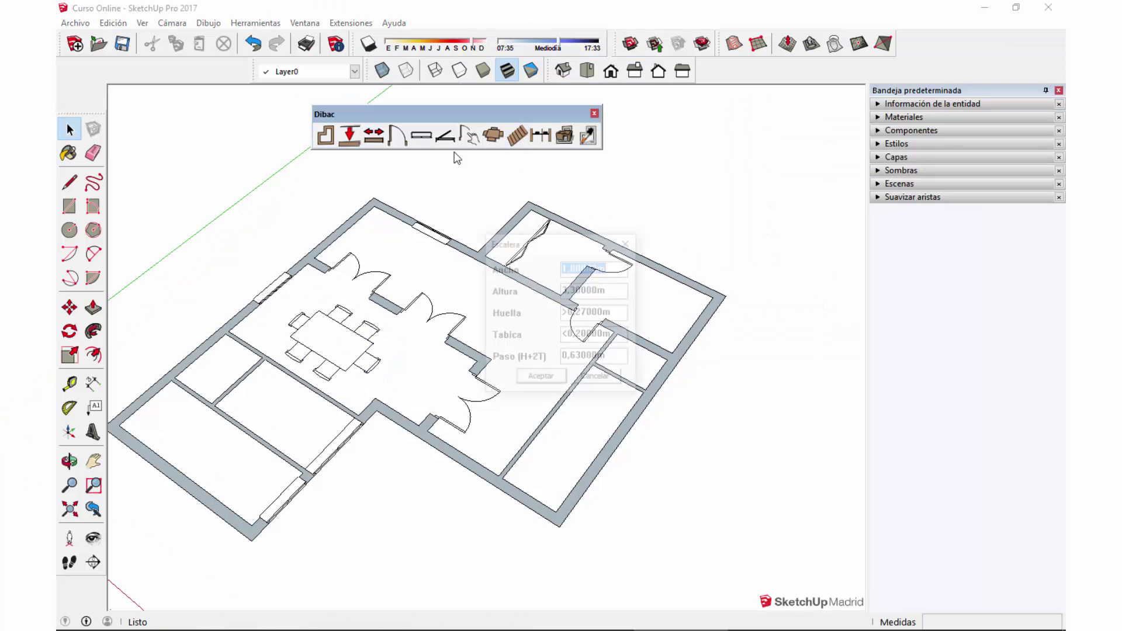
{"action": "left_click", "coordinate": [556, 381]}
{"action": "left_click", "coordinate": [375, 206]}
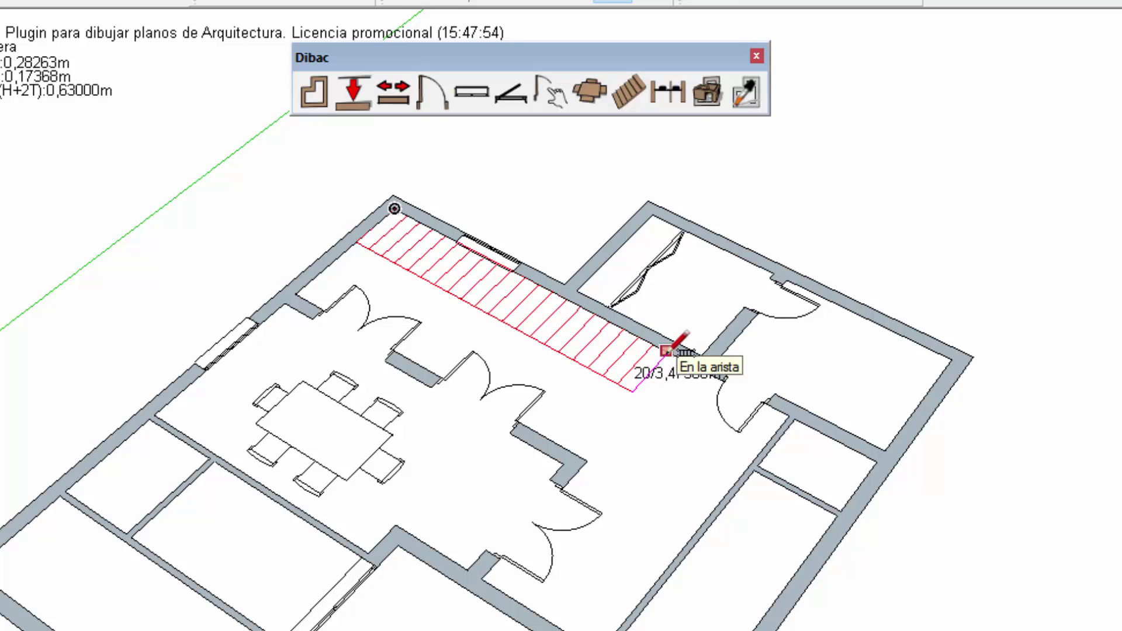
{"action": "left_click", "coordinate": [667, 351]}
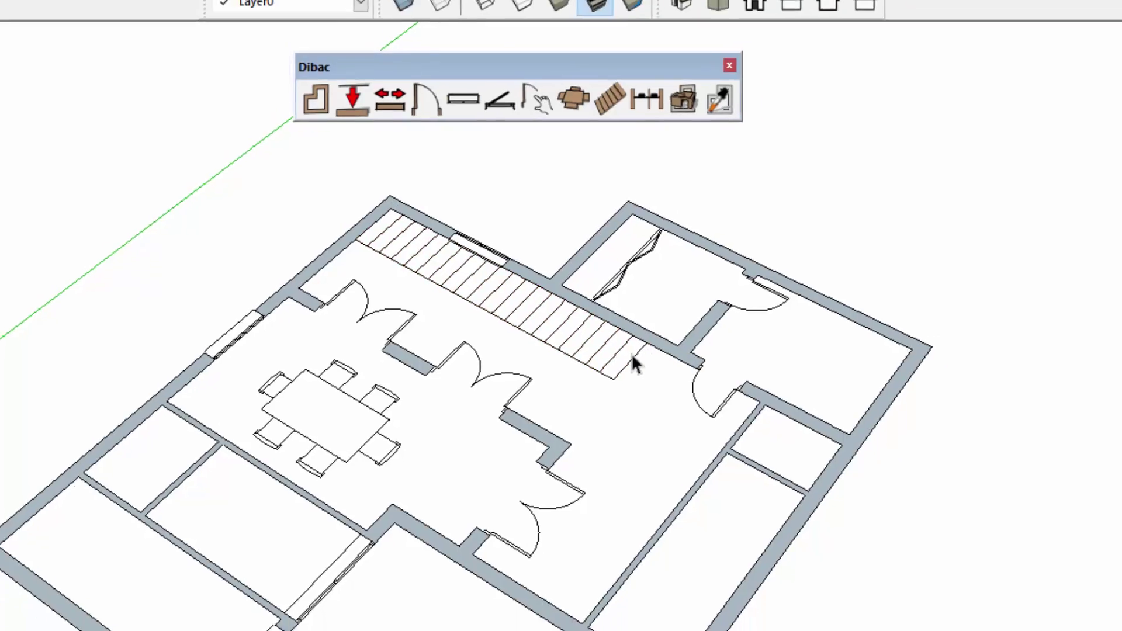
{"action": "mouse_move", "coordinate": [628, 372]}
{"action": "left_mouse_down"}
{"action": "mouse_move", "coordinate": [464, 155]}
{"action": "mouse_move", "coordinate": [343, 408]}
{"action": "mouse_move", "coordinate": [497, 251]}
{"action": "mouse_move", "coordinate": [480, 321]}
{"action": "mouse_move", "coordinate": [431, 358]}
{"action": "left_mouse_up"}
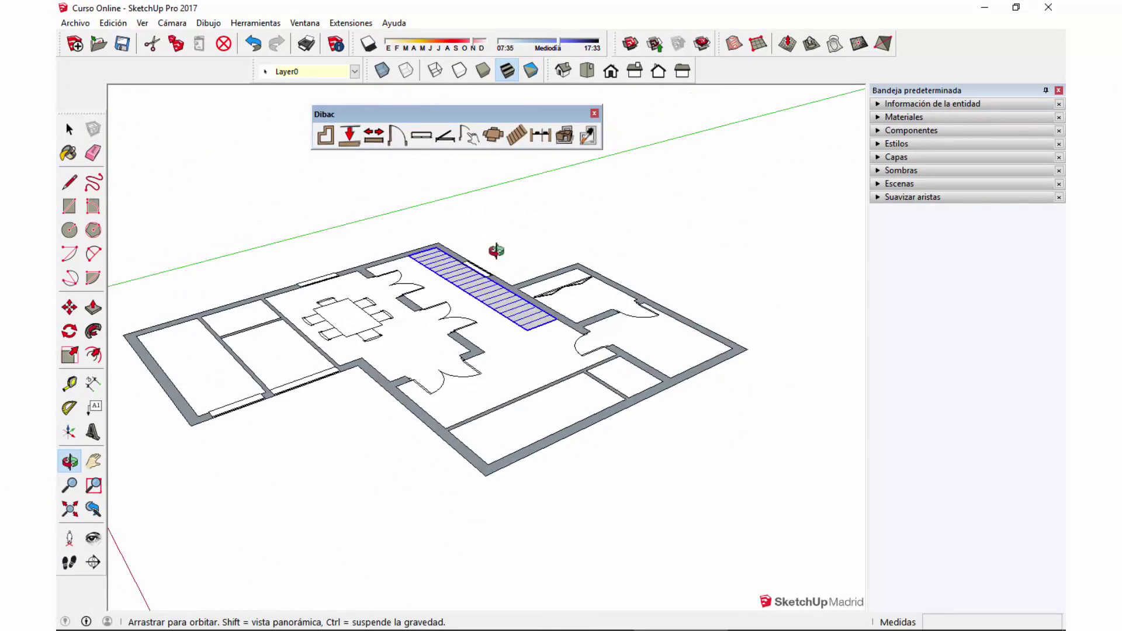
{"action": "key", "text": "space"}
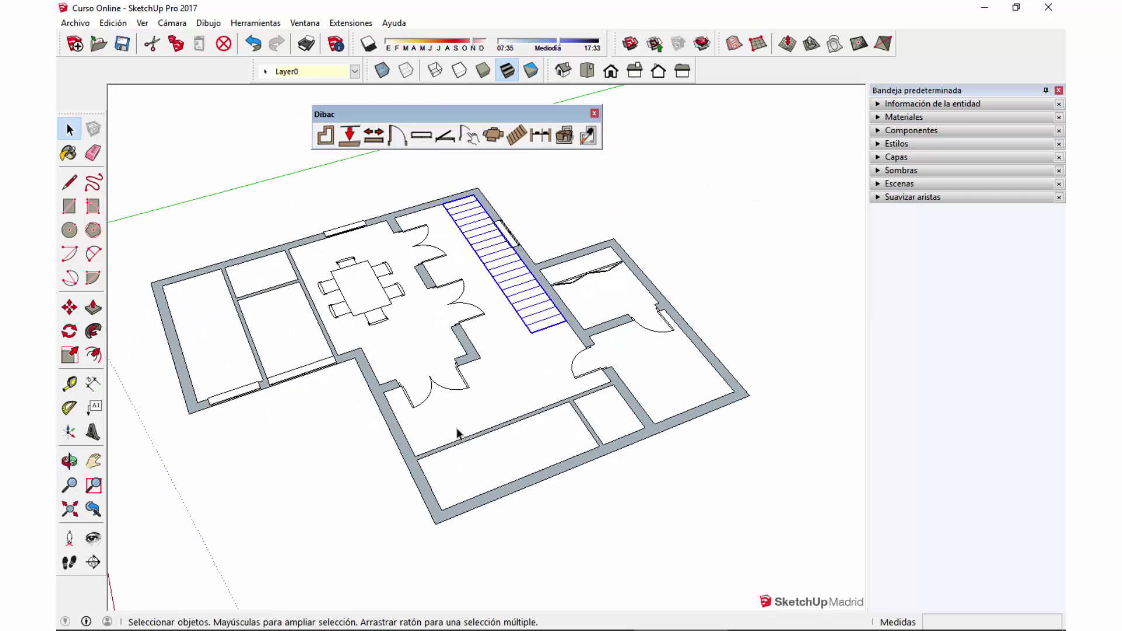
{"action": "scroll", "coordinate": [533, 279], "scroll_direction": "down", "scroll_amount": 3}
{"action": "scroll", "coordinate": [553, 346], "scroll_direction": "up", "scroll_amount": 3}
{"action": "middle_click_drag", "start_coordinate": [500, 289], "coordinate": [526, 246]}
{"action": "left_click", "coordinate": [545, 139]}
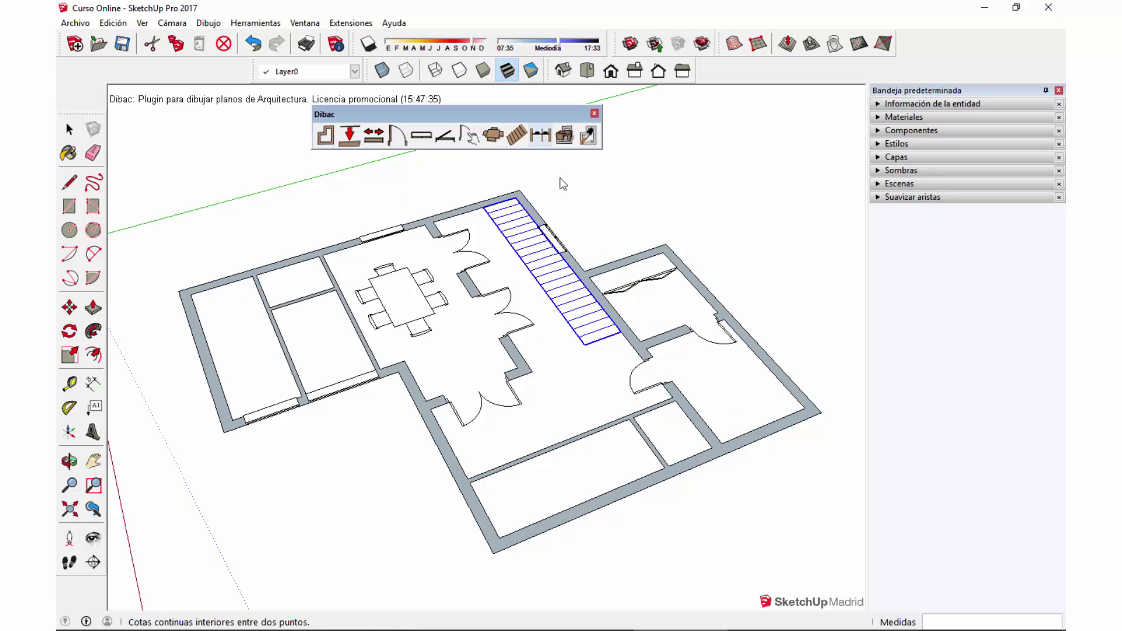
- Add the 2,22457m room dimension and the 6,16651m right-wall dimension offset outside
{"action": "left_click", "coordinate": [722, 443]}
{"action": "left_click", "coordinate": [804, 409]}
{"action": "left_click", "coordinate": [767, 402]}
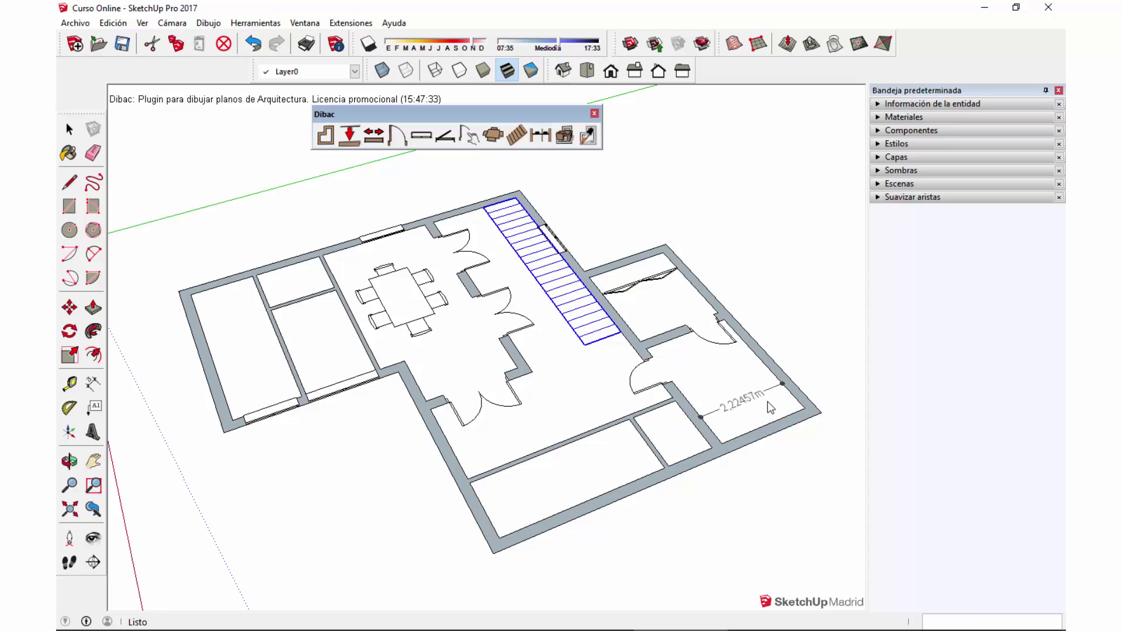
{"action": "left_click", "coordinate": [667, 245]}
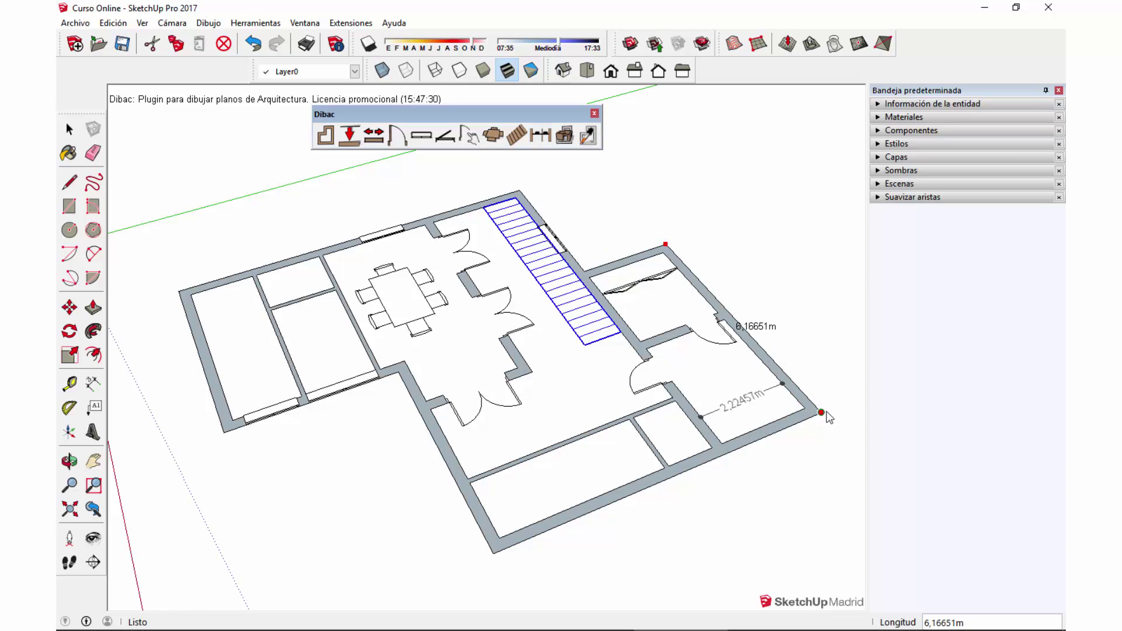
{"action": "left_click", "coordinate": [821, 412]}
{"action": "left_click", "coordinate": [780, 352]}
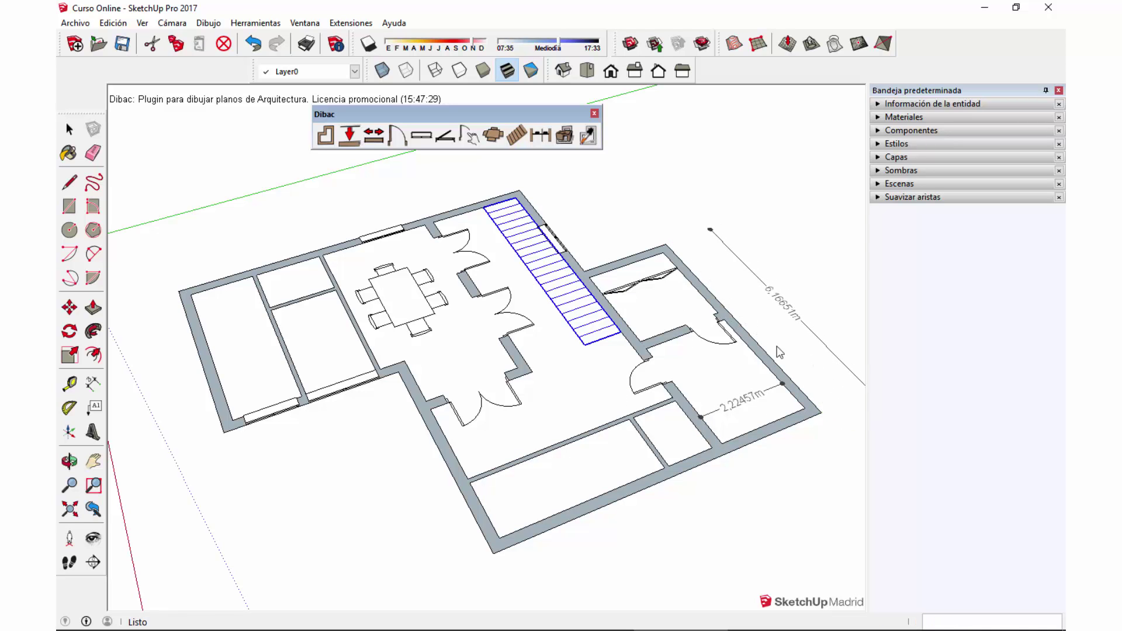
{"action": "middle_click_drag", "start_coordinate": [532, 286], "coordinate": [580, 339]}
- Add a chained dimension along the upper wall, placed outward
{"action": "left_click", "coordinate": [541, 136]}
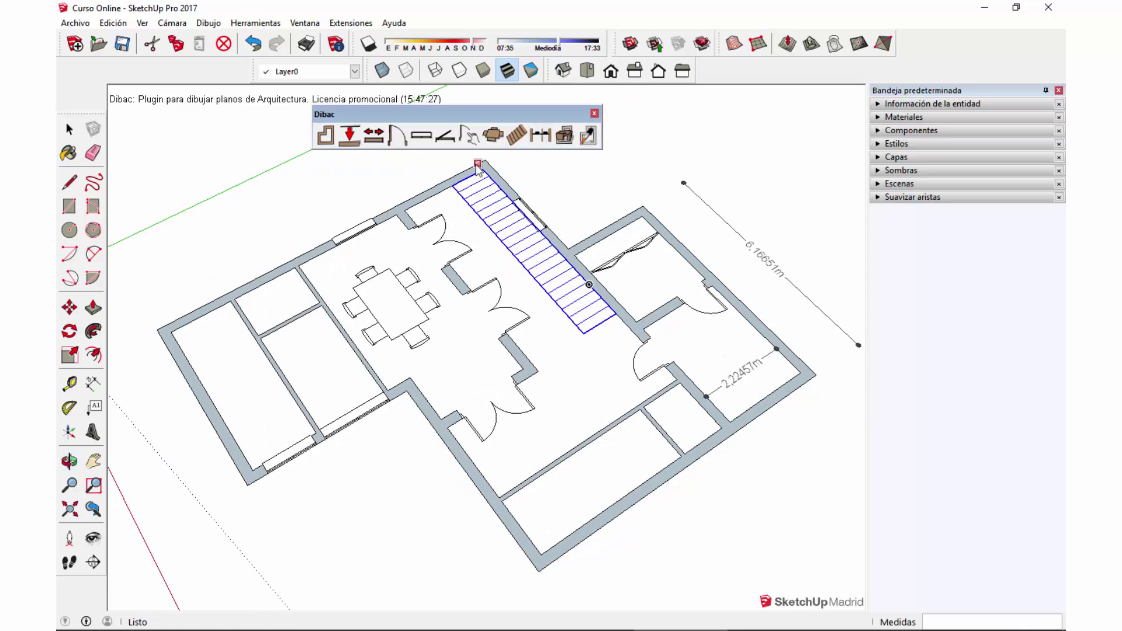
{"action": "left_click", "coordinate": [445, 186]}
{"action": "left_click", "coordinate": [159, 330]}
{"action": "left_click", "coordinate": [169, 305]}
{"action": "middle_click_drag", "start_coordinate": [377, 162], "coordinate": [446, 143], "text": "shift"}
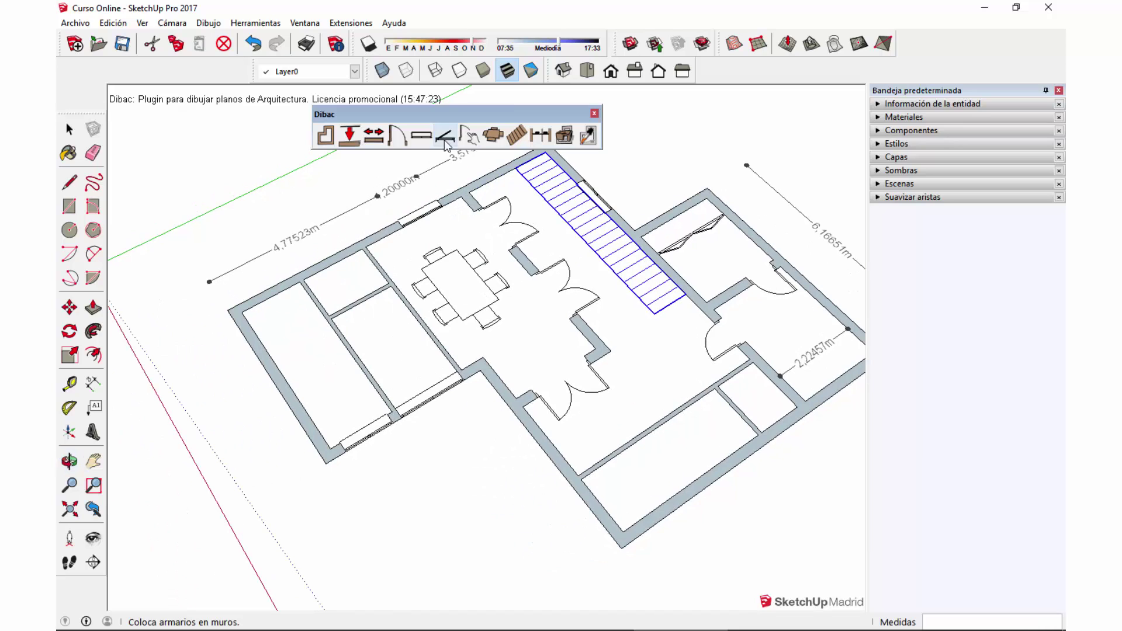
- Add the 4,80069m dimension outside the lower-left wall with the standard Dimension tool
{"action": "left_click", "coordinate": [94, 384]}
{"action": "left_click", "coordinate": [227, 310]}
{"action": "left_click", "coordinate": [326, 463]}
{"action": "left_click", "coordinate": [274, 457]}
{"action": "middle_click_drag", "start_coordinate": [303, 453], "coordinate": [396, 426]}
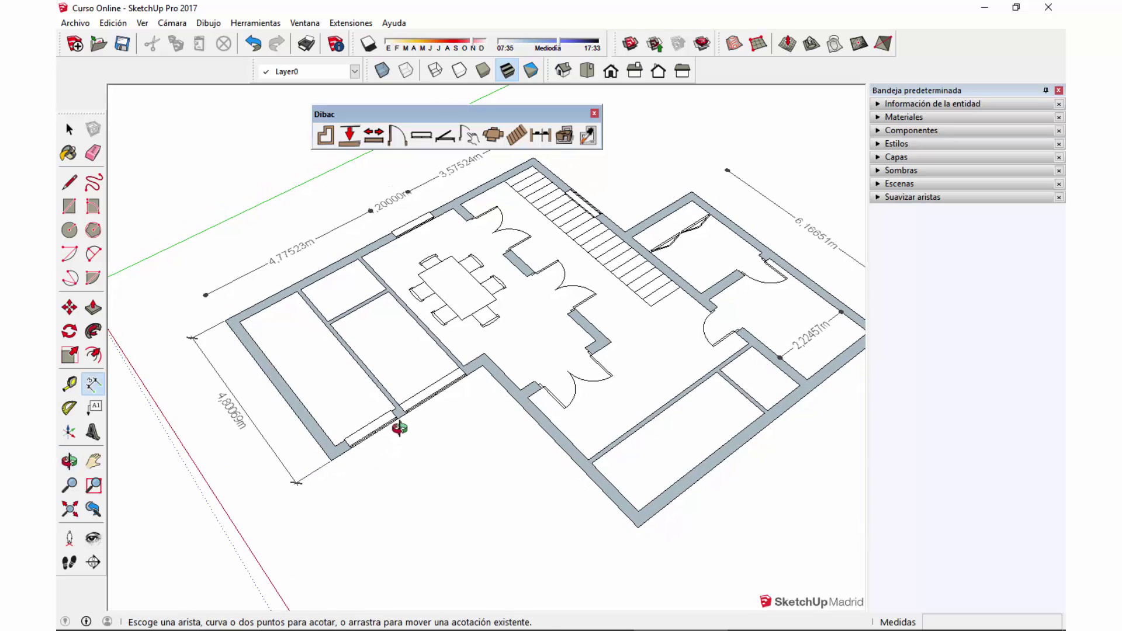
{"action": "left_click", "coordinate": [467, 164]}
{"action": "key", "text": "Escape"}
- Cancel an unfinished Dibac continuous dimension and zoom out over the dimensioned plan
{"action": "left_click", "coordinate": [538, 135]}
{"action": "left_click", "coordinate": [638, 511]}
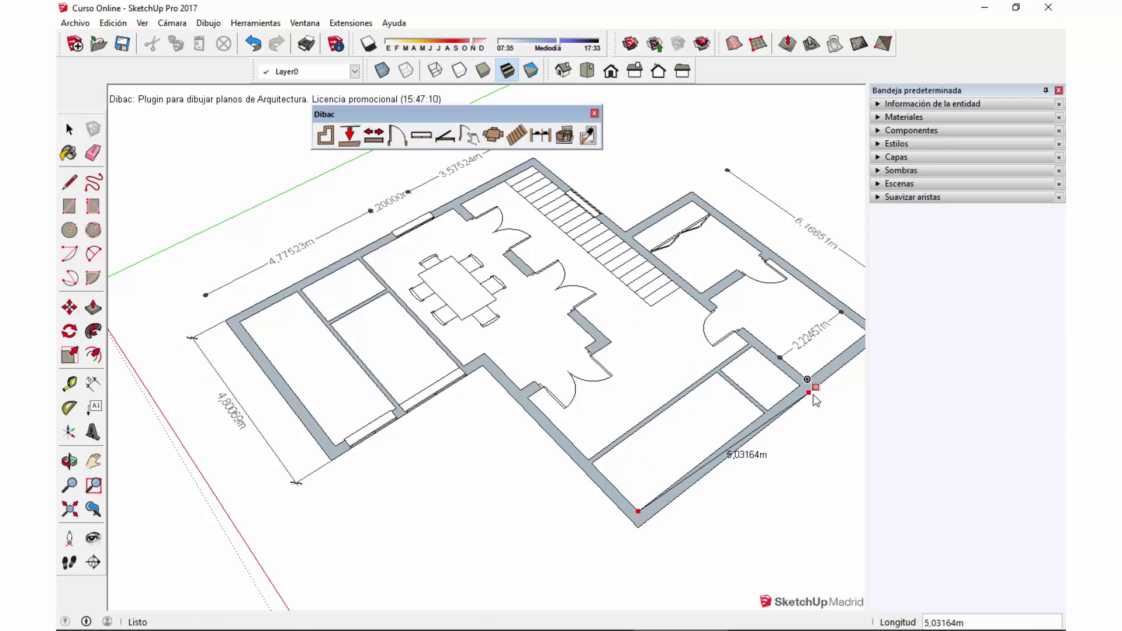
{"action": "key", "text": "ctrl+z"}
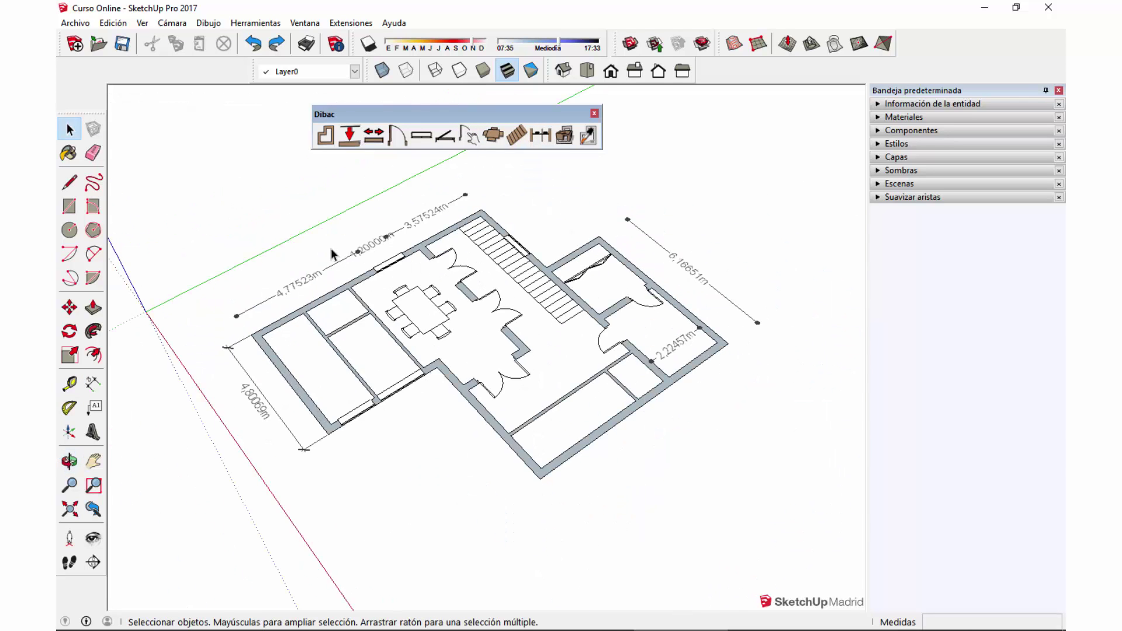
{"action": "scroll", "coordinate": [303, 276], "scroll_direction": "up", "scroll_amount": 3}
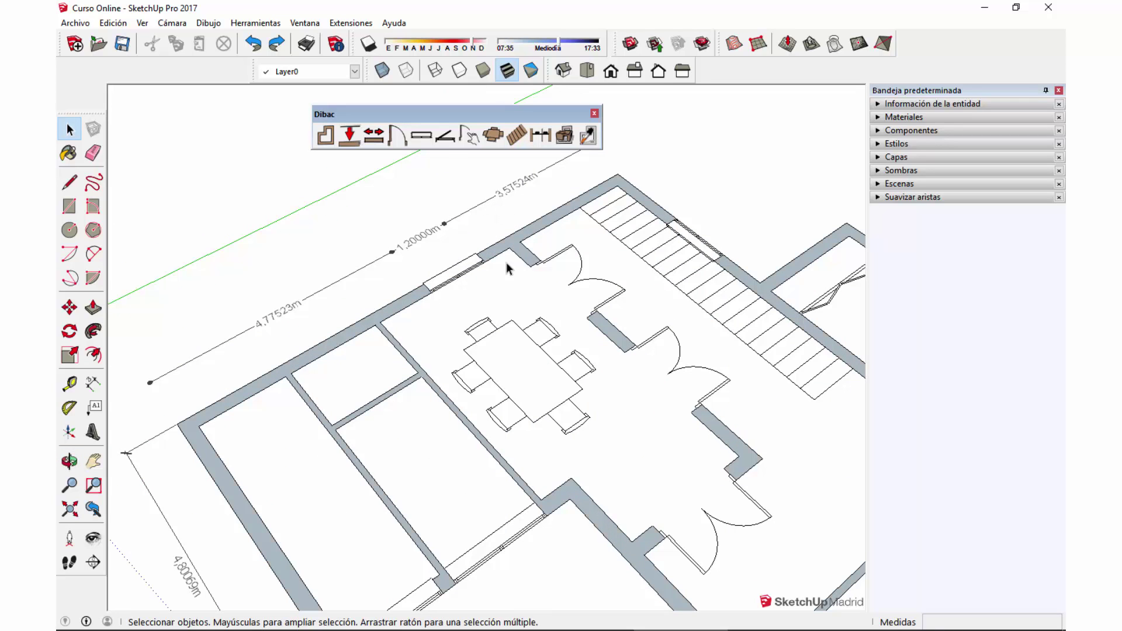
{"action": "scroll", "coordinate": [404, 301], "scroll_direction": "down", "scroll_amount": 1}
{"action": "scroll", "coordinate": [413, 304], "scroll_direction": "down", "scroll_amount": 1}
{"action": "mouse_move", "coordinate": [643, 397]}
{"action": "middle_mouse_down"}
{"action": "mouse_move", "coordinate": [566, 285]}
{"action": "mouse_move", "coordinate": [528, 330]}
{"action": "middle_mouse_up"}
{"action": "scroll", "coordinate": [566, 285], "scroll_direction": "down", "scroll_amount": 3}
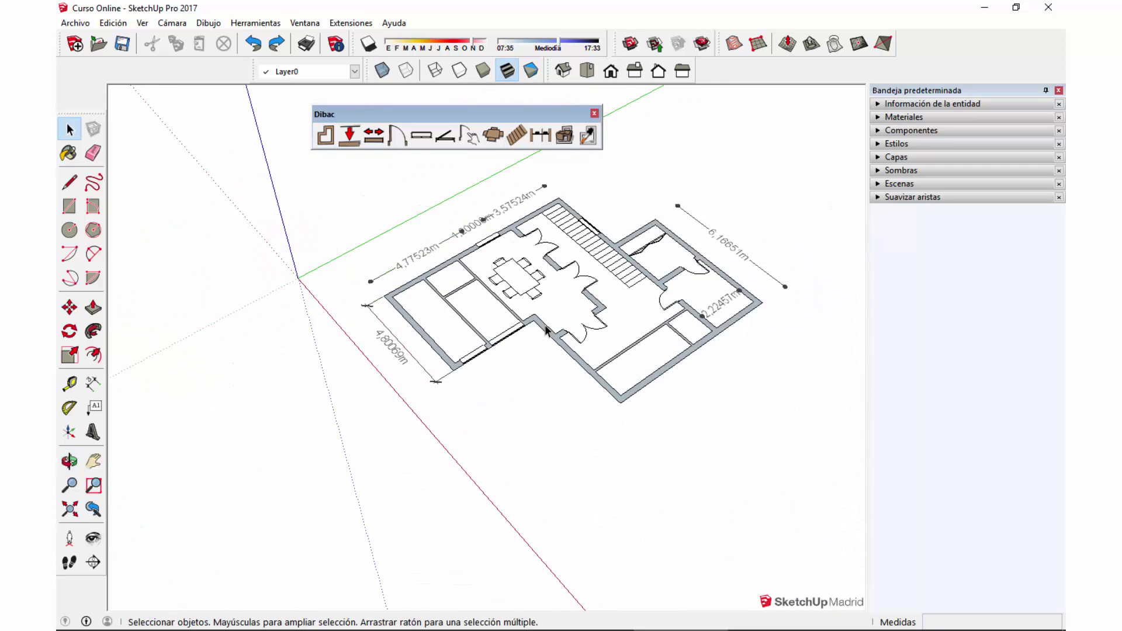
- Add the 1,39949m and 3,82857m dimensions along the lower walls
{"action": "left_click", "coordinate": [93, 383]}
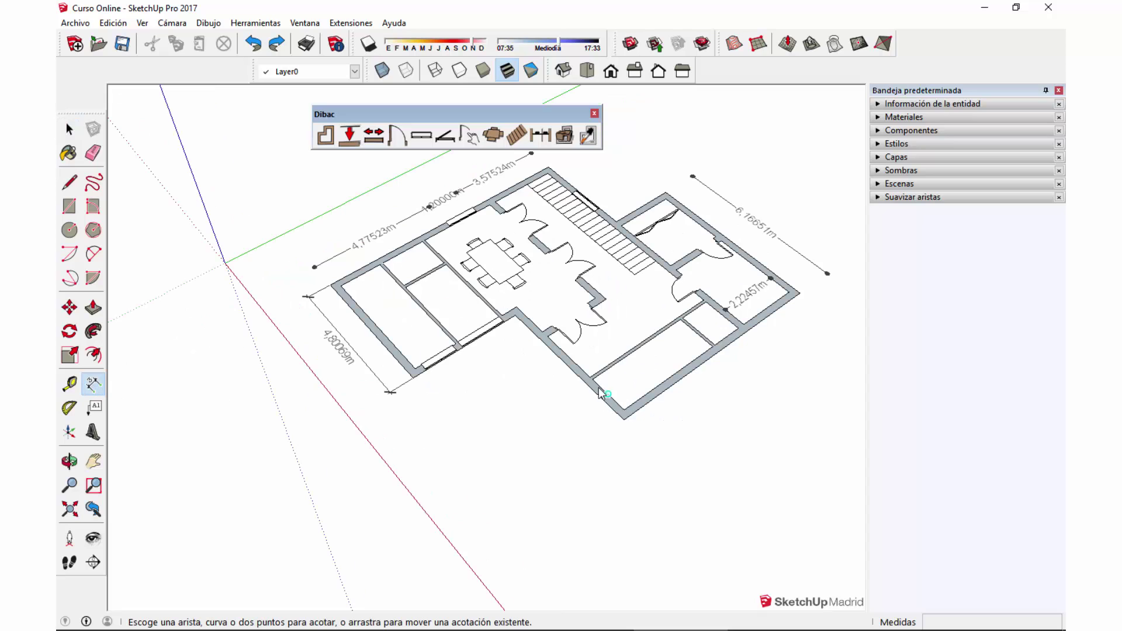
{"action": "left_click", "coordinate": [600, 389]}
{"action": "left_click", "coordinate": [624, 411]}
{"action": "left_click", "coordinate": [623, 411]}
{"action": "left_click", "coordinate": [712, 346]}
{"action": "left_click", "coordinate": [744, 383]}
{"action": "key", "text": "space"}
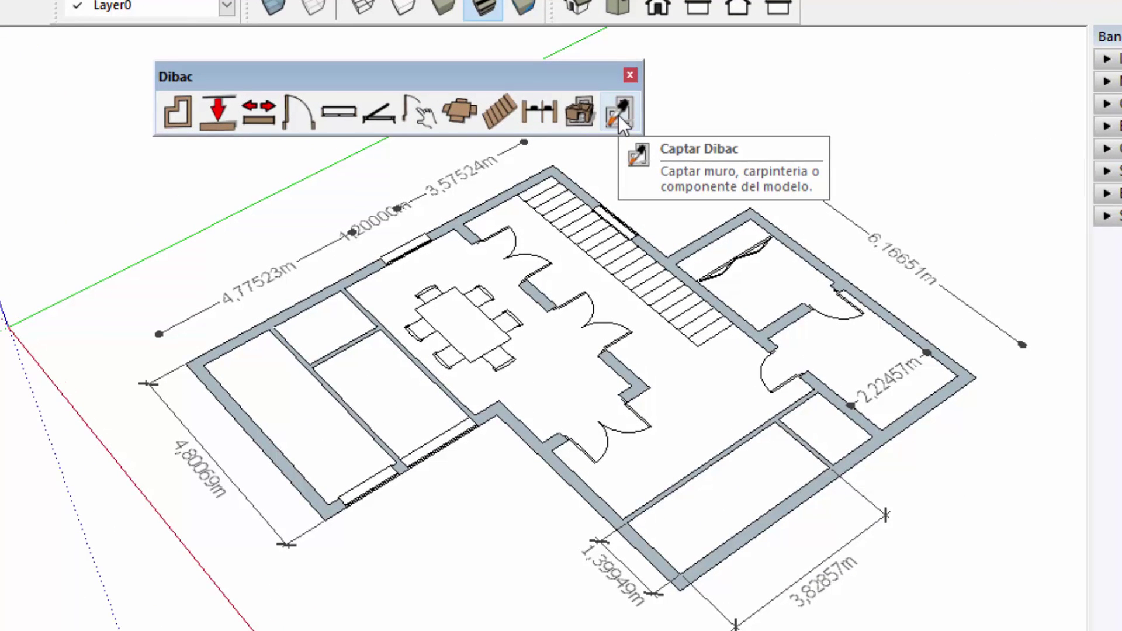
- Capture the dining table set and drop a copy outside the house below the central hall
{"action": "left_click", "coordinate": [618, 115]}
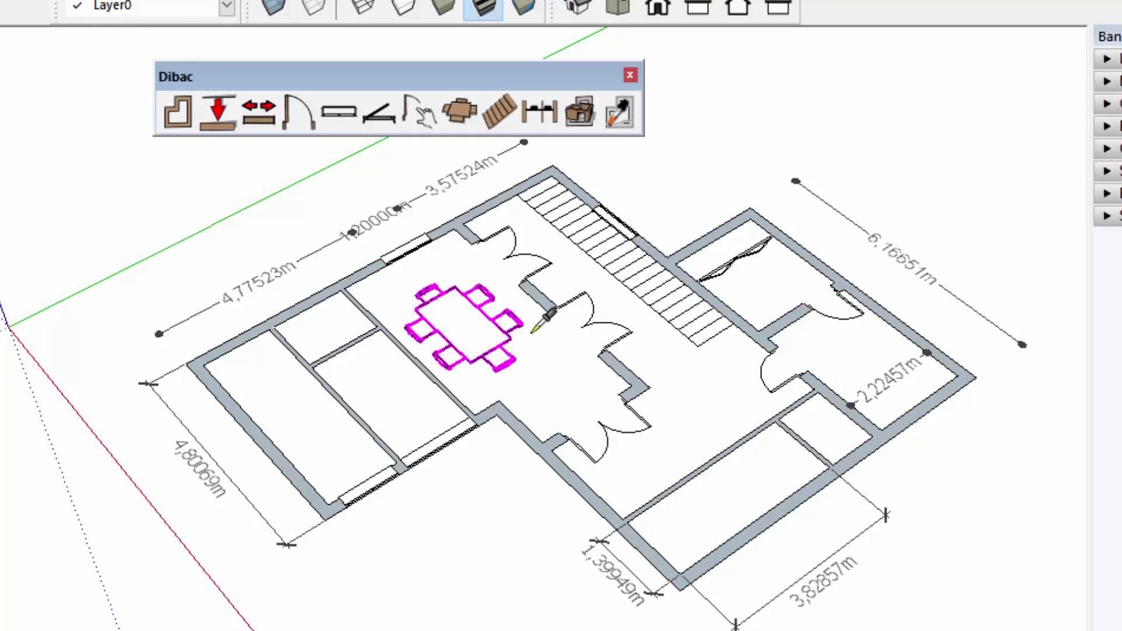
{"action": "left_click", "coordinate": [488, 304]}
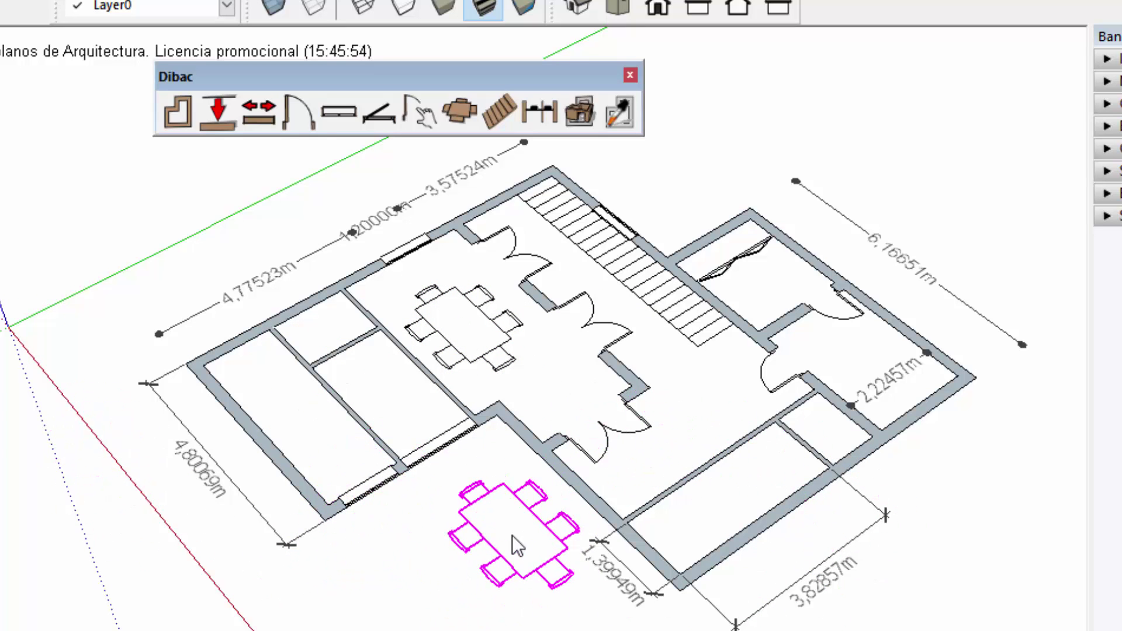
{"action": "left_click", "coordinate": [507, 530]}
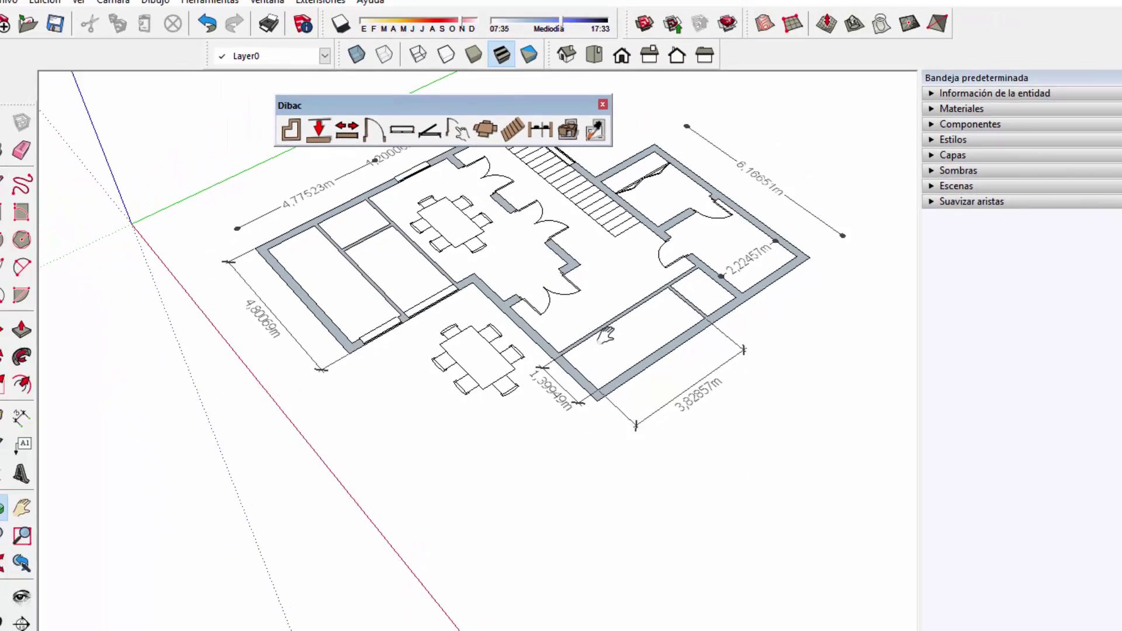
{"action": "middle_click_drag", "start_coordinate": [605, 336], "coordinate": [573, 366], "text": "shift"}
{"action": "left_click", "coordinate": [588, 138]}
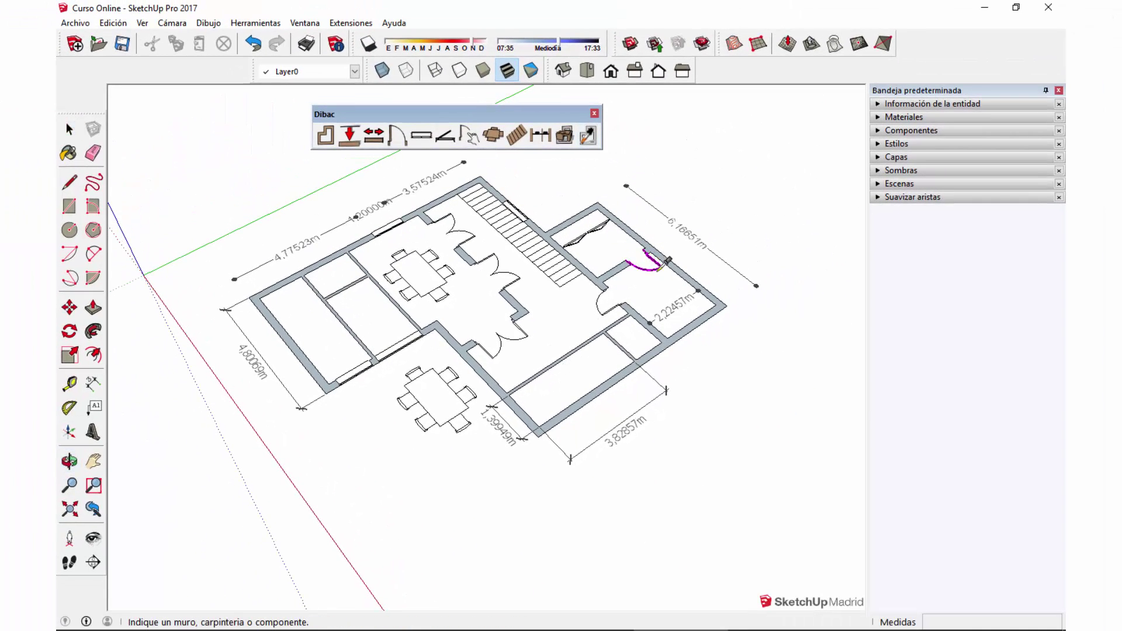
- Pick the right-hand room's door, then abandon placing it
{"action": "left_click", "coordinate": [653, 263]}
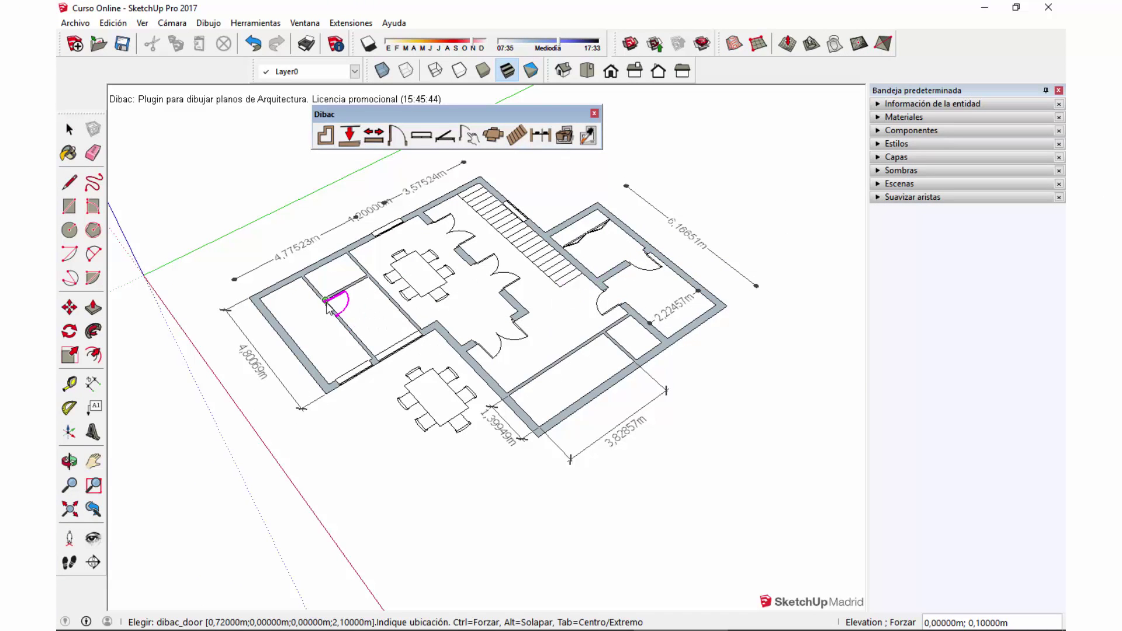
{"action": "scroll", "coordinate": [334, 310], "scroll_direction": "up", "scroll_amount": 1}
{"action": "scroll", "coordinate": [326, 305], "scroll_direction": "up", "scroll_amount": 2}
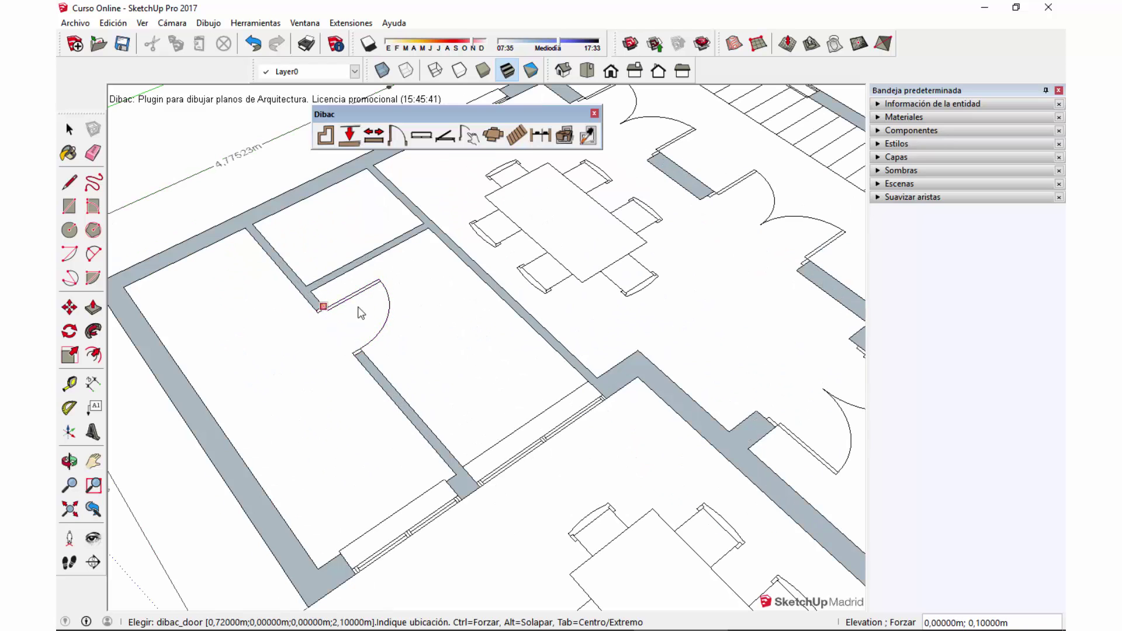
{"action": "scroll", "coordinate": [358, 311], "scroll_direction": "up", "scroll_amount": 2}
{"action": "key", "text": "space"}
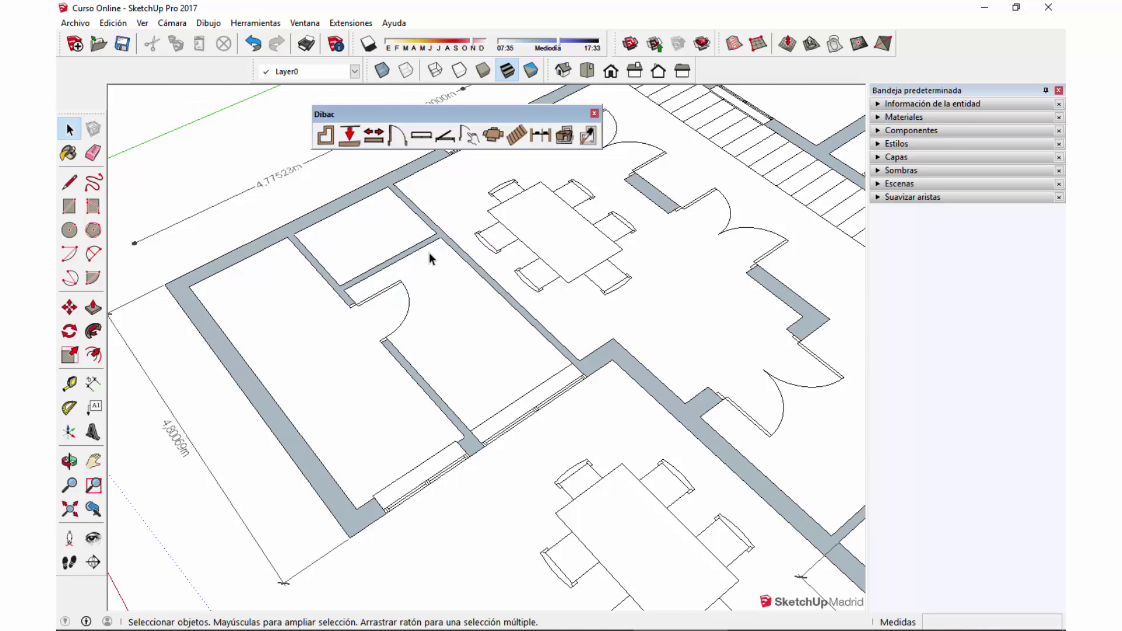
{"action": "scroll", "coordinate": [493, 253], "scroll_direction": "down", "scroll_amount": 1}
- Copy the left room's door into the lower-right room's wall
{"action": "left_click", "coordinate": [389, 290]}
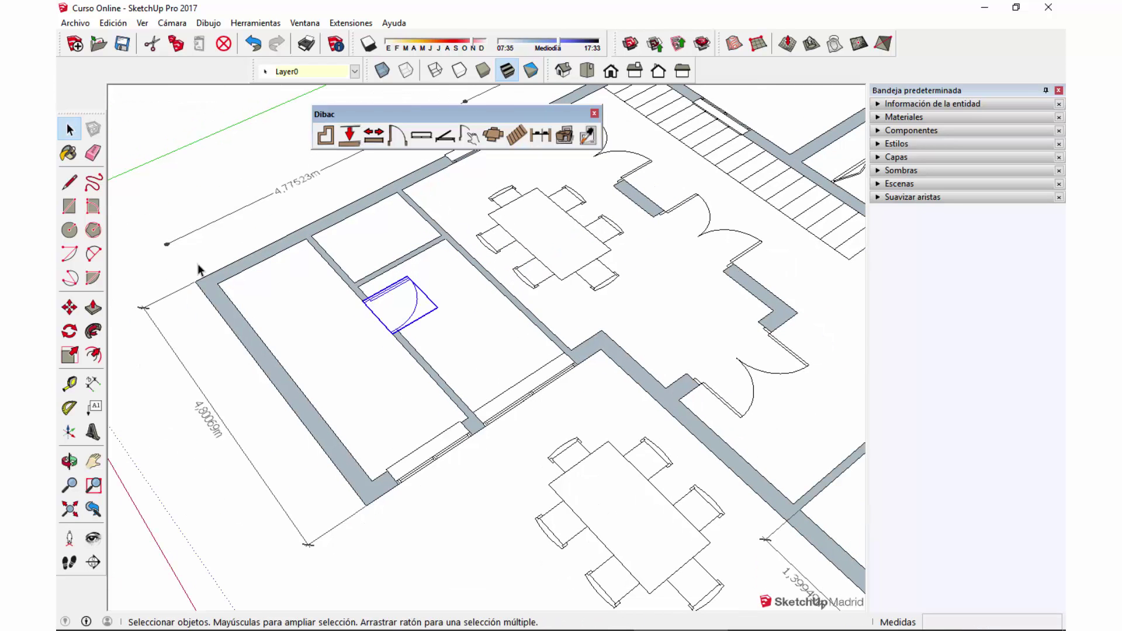
{"action": "left_click", "coordinate": [411, 351], "text": "ctrl"}
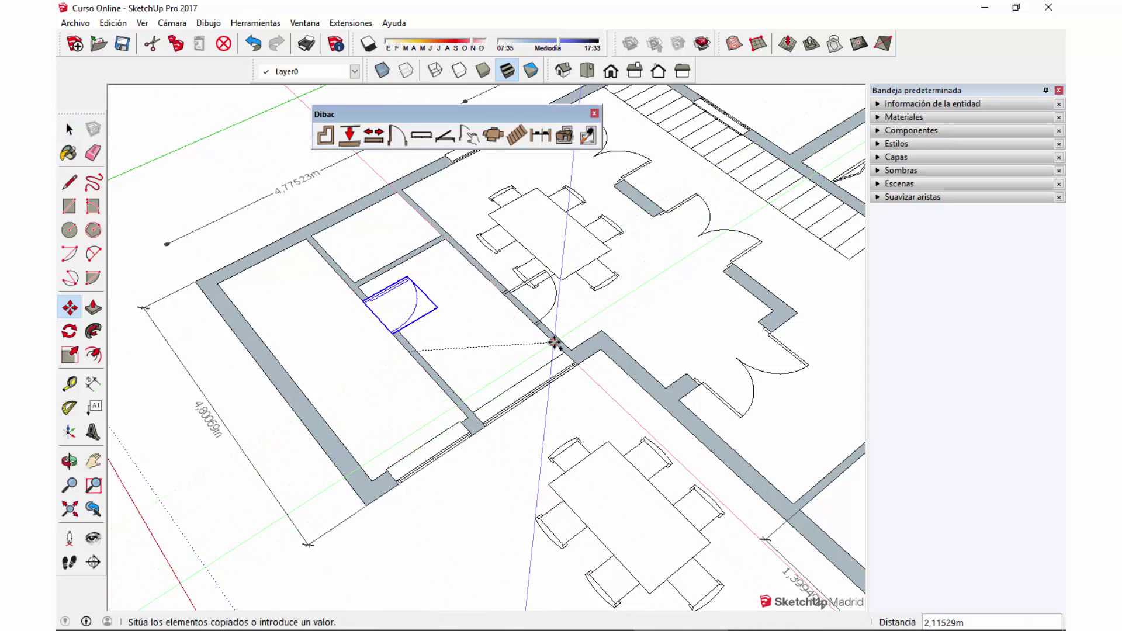
{"action": "middle_click_drag", "start_coordinate": [608, 351], "coordinate": [572, 319], "text": "shift"}
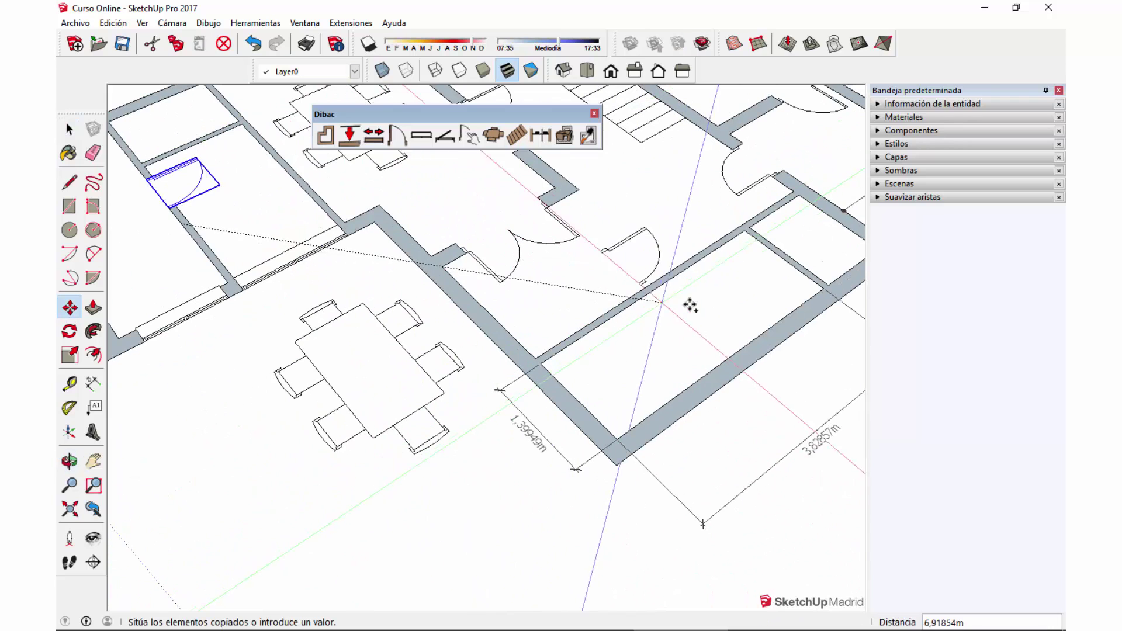
{"action": "left_click", "coordinate": [718, 286]}
{"action": "key", "text": "space"}
{"action": "left_click", "coordinate": [695, 311]}
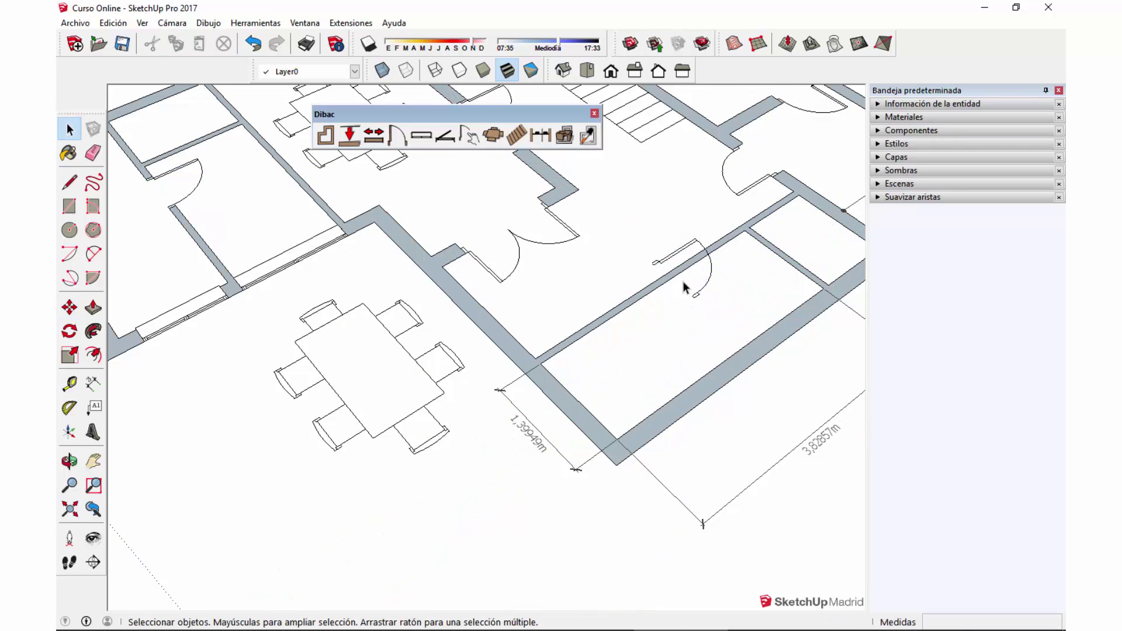
- Place a second copy of that door in the same wall, then undo the last change
{"action": "left_click", "coordinate": [590, 136]}
{"action": "left_click", "coordinate": [561, 214]}
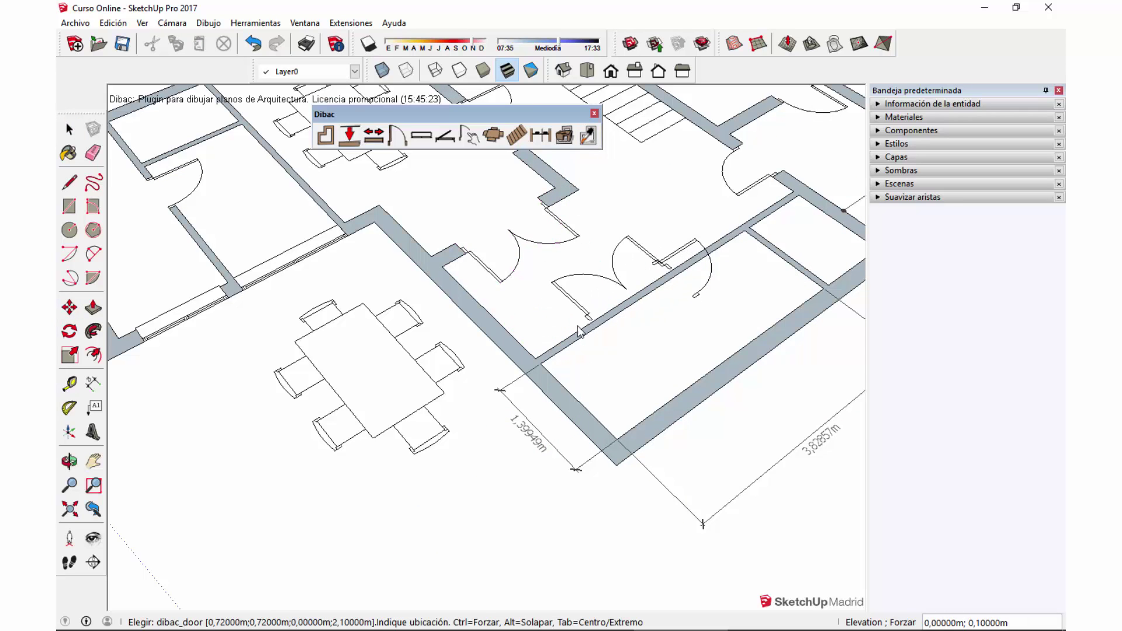
{"action": "left_click", "coordinate": [562, 347]}
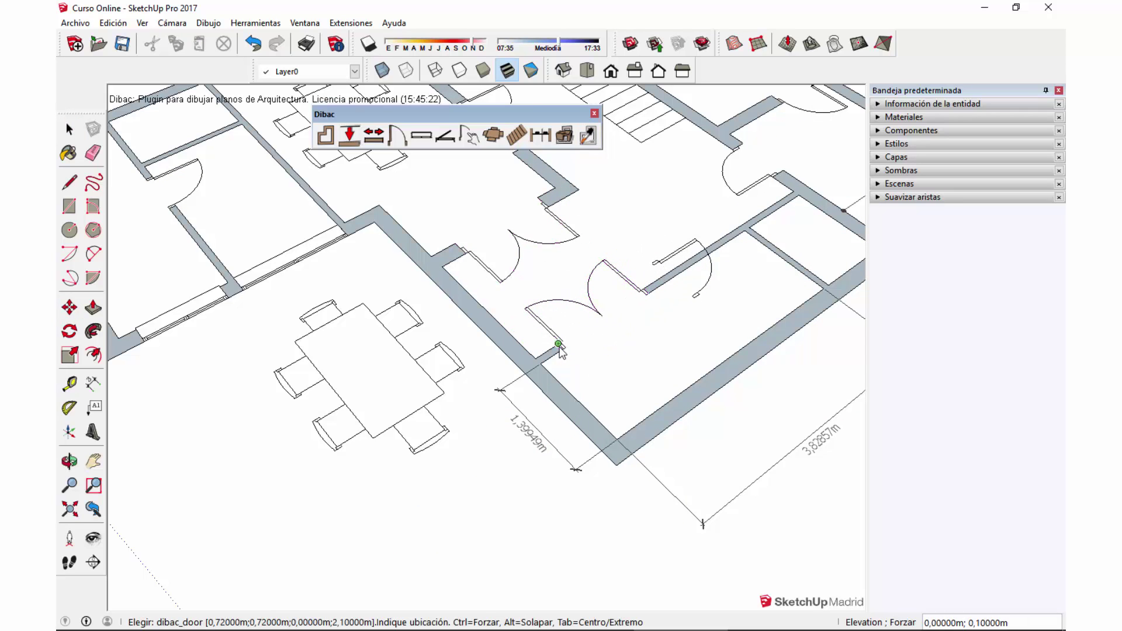
{"action": "left_click", "coordinate": [627, 289]}
{"action": "left_click", "coordinate": [659, 283]}
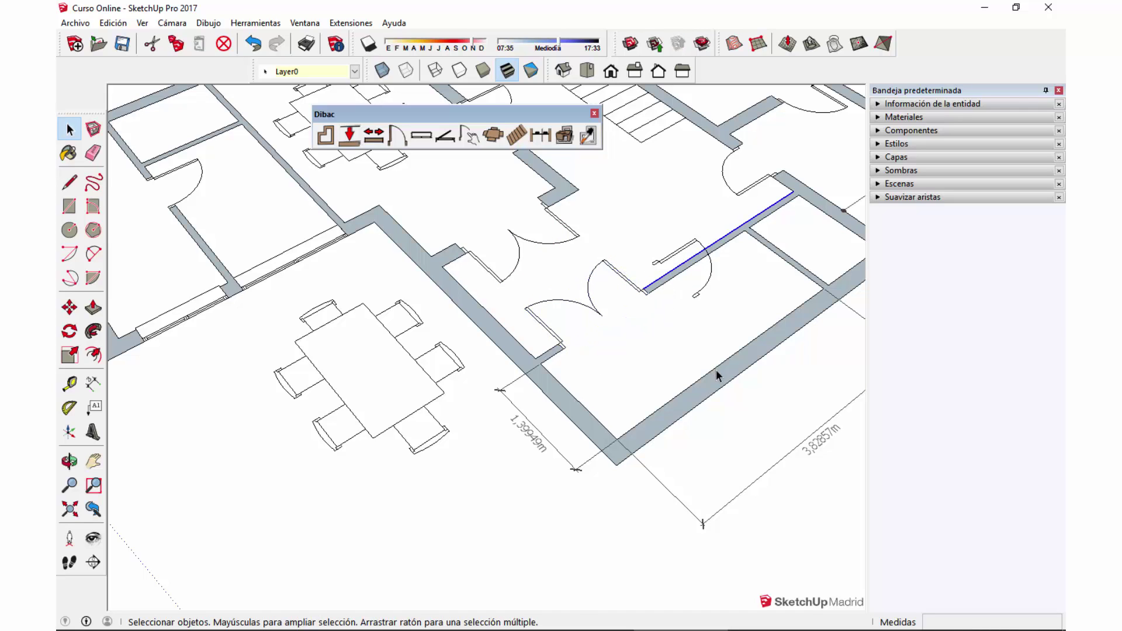
{"action": "left_click", "coordinate": [709, 285]}
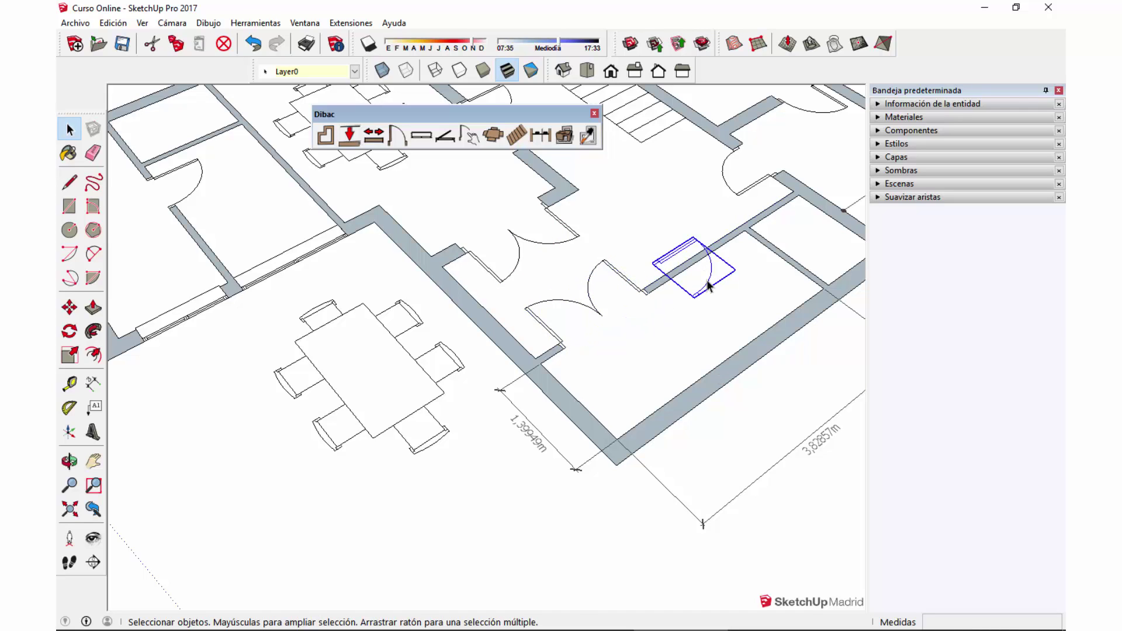
{"action": "left_click", "coordinate": [707, 279]}
{"action": "scroll", "coordinate": [706, 279], "scroll_direction": "down", "scroll_amount": 10}
{"action": "mouse_move", "coordinate": [706, 280]}
{"action": "middle_mouse_down"}
{"action": "mouse_move", "coordinate": [748, 311]}
{"action": "mouse_move", "coordinate": [671, 401]}
{"action": "middle_mouse_up"}
{"action": "key", "text": "ctrl+z"}
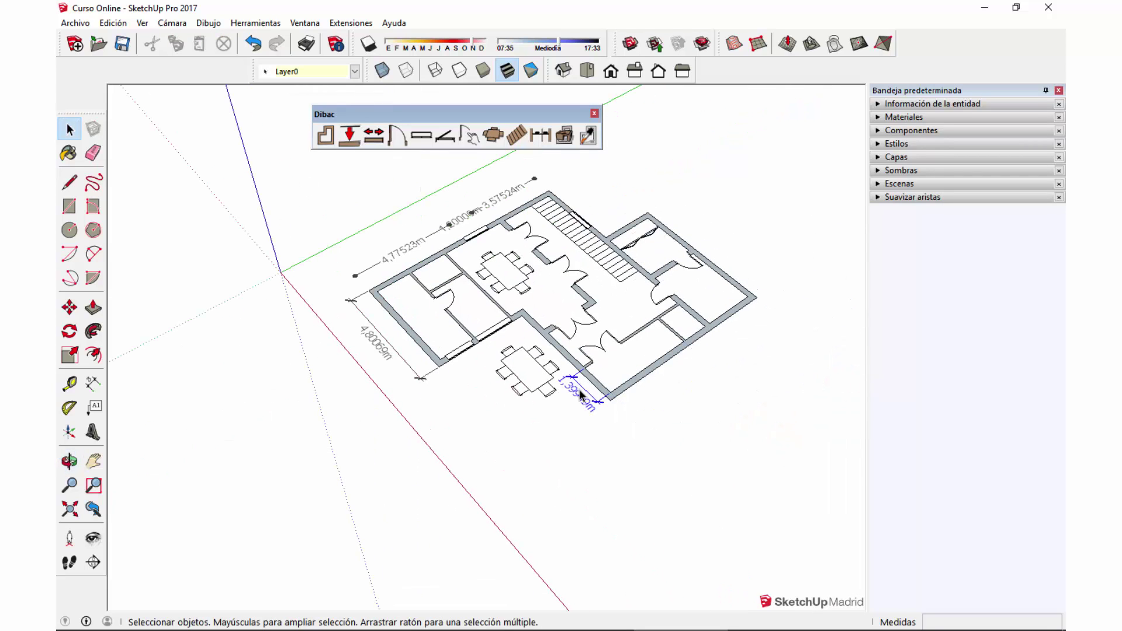
- Delete the remaining dimensions, including the 1,39949m one
{"action": "left_click", "coordinate": [581, 395]}
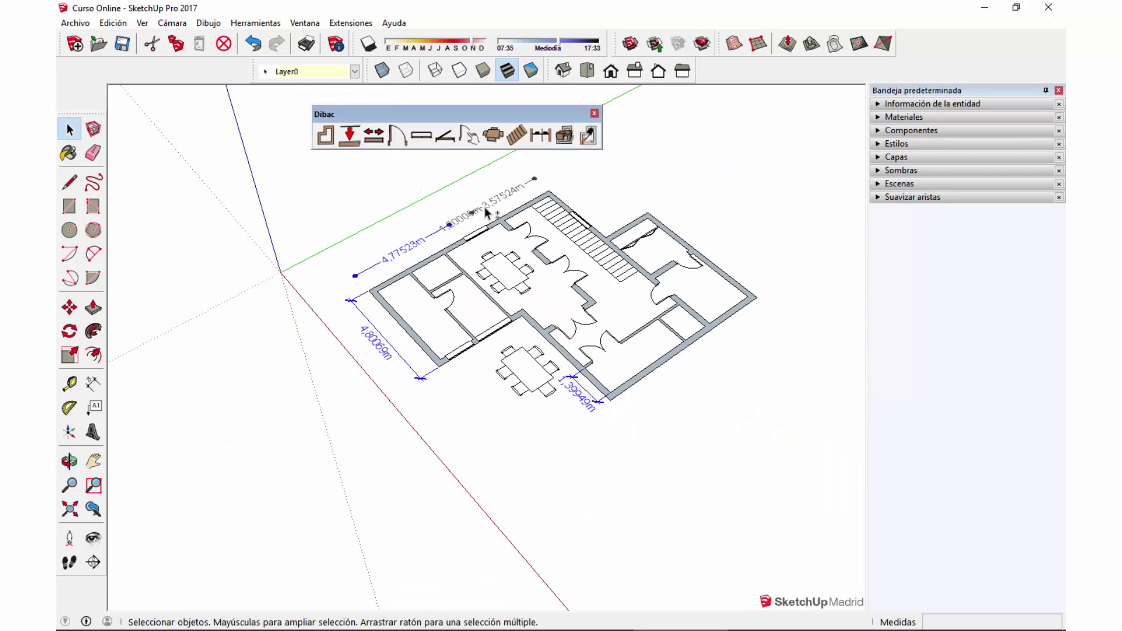
{"action": "key", "text": "Delete"}
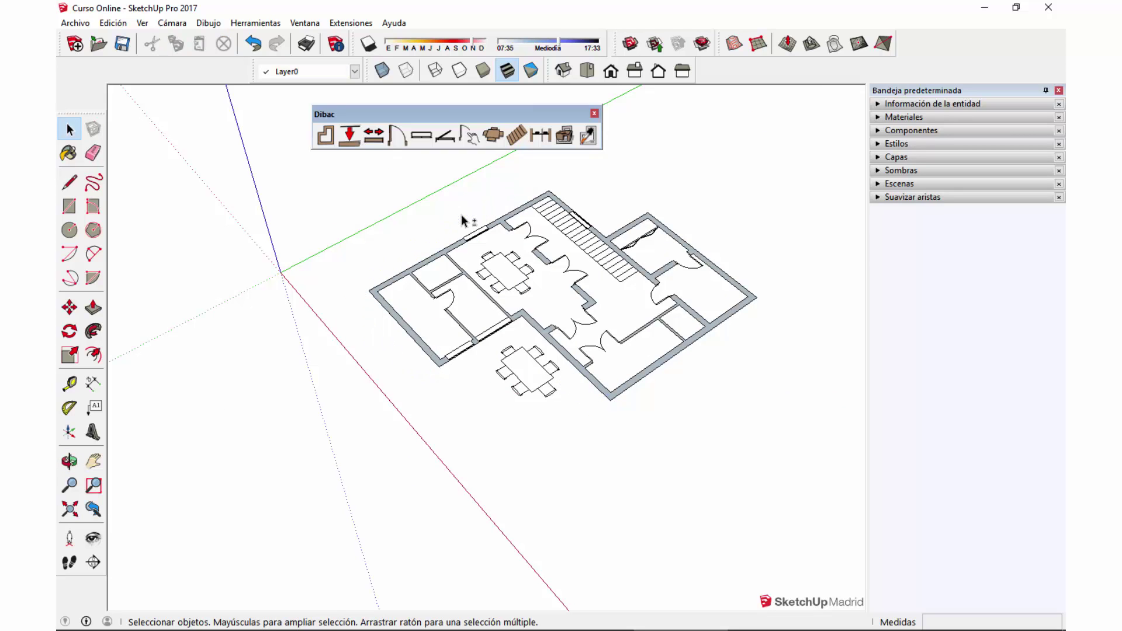
{"action": "middle_click_drag", "start_coordinate": [523, 354], "coordinate": [348, 222]}
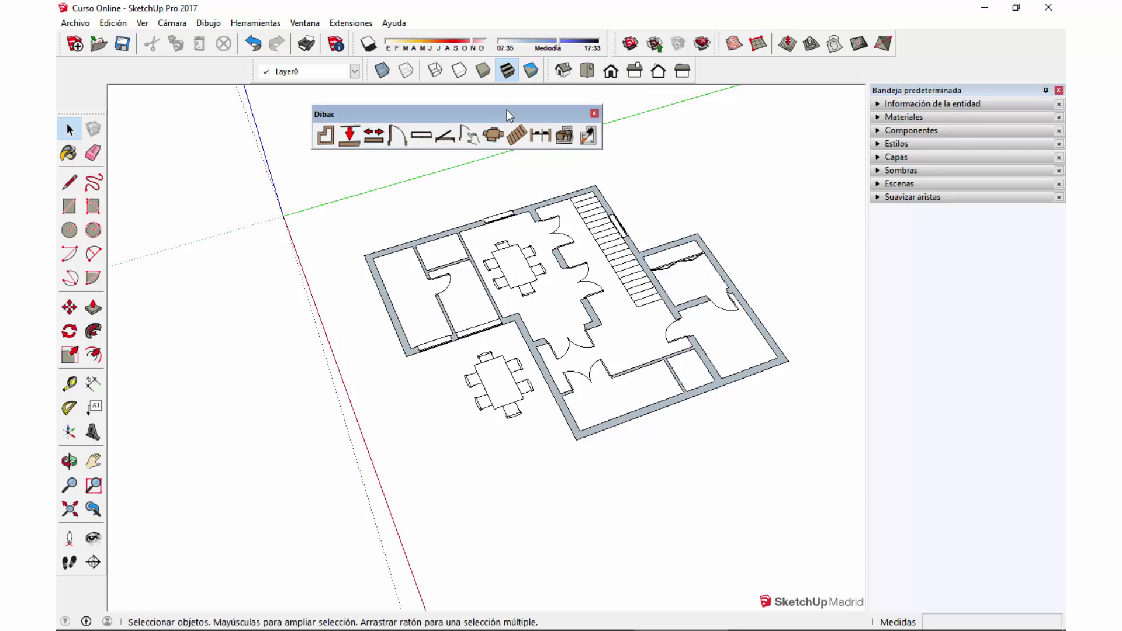
- Box-select the whole plan, make it a group with Crear grupo, and run Convertir en 2D/3D
{"action": "left_click_drag", "start_coordinate": [507, 110], "coordinate": [501, 107]}
{"action": "mouse_move", "coordinate": [286, 157]}
{"action": "left_mouse_down"}
{"action": "mouse_move", "coordinate": [587, 276]}
{"action": "mouse_move", "coordinate": [805, 476]}
{"action": "left_mouse_up"}
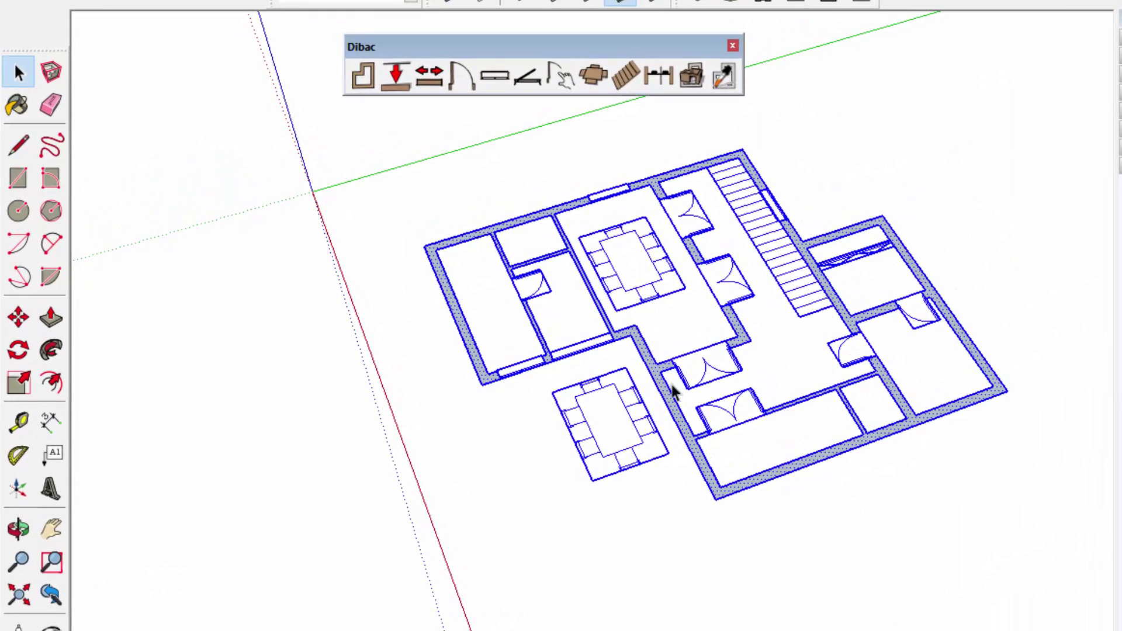
{"action": "left_click", "coordinate": [691, 76]}
{"action": "left_click_drag", "start_coordinate": [321, 120], "coordinate": [1058, 592]}
{"action": "right_click", "coordinate": [802, 251]}
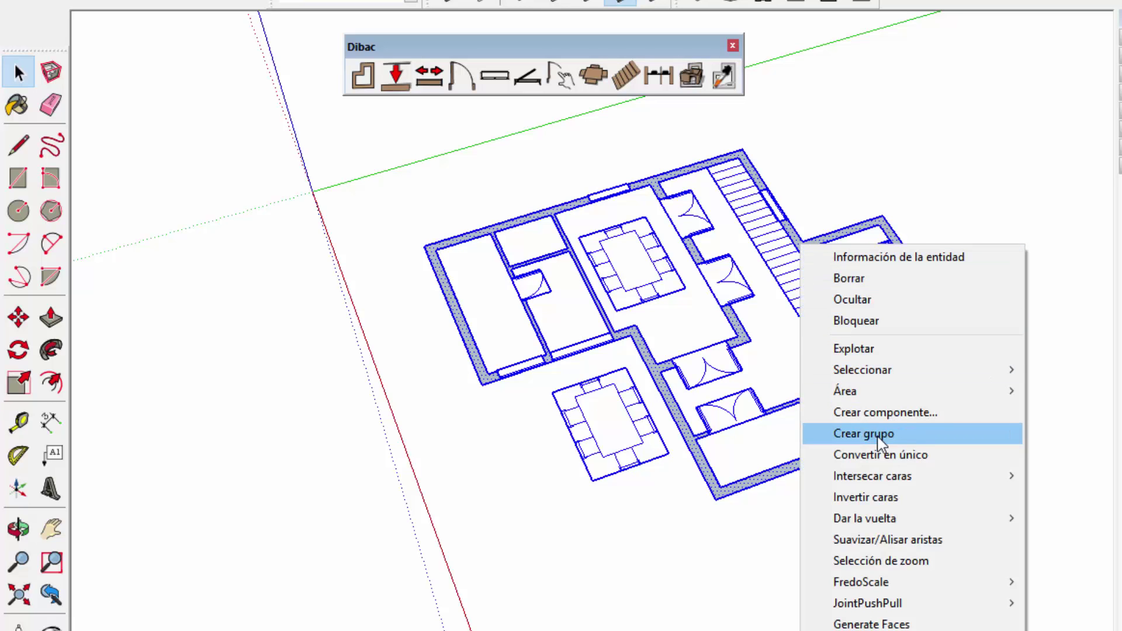
{"action": "left_click", "coordinate": [848, 434]}
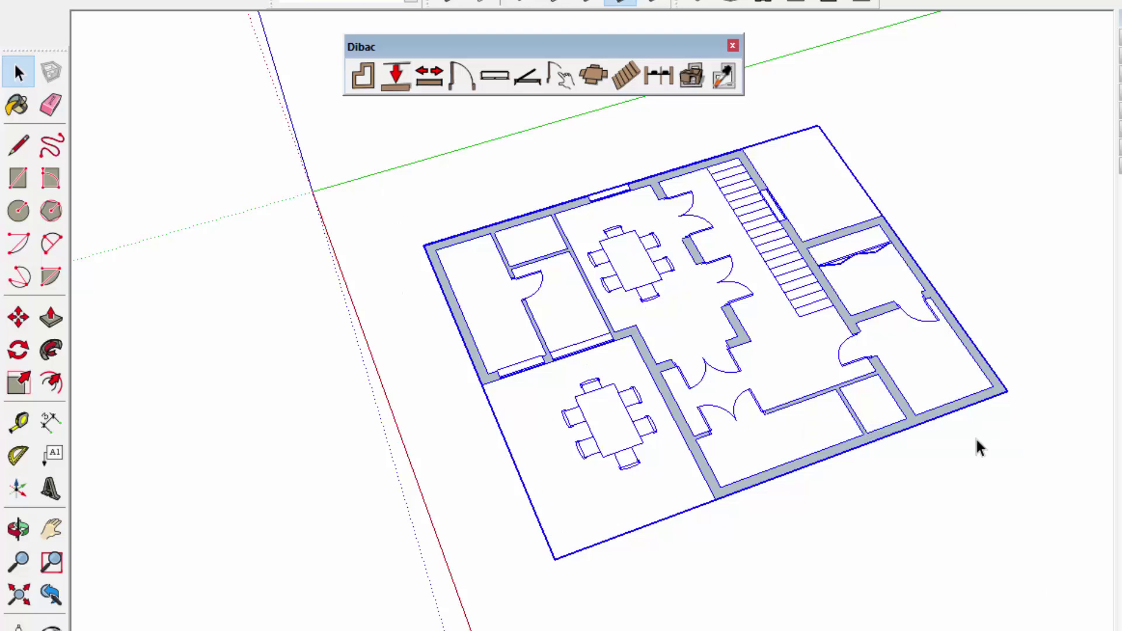
{"action": "mouse_move", "coordinate": [980, 483]}
{"action": "middle_mouse_down"}
{"action": "mouse_move", "coordinate": [889, 493]}
{"action": "mouse_move", "coordinate": [915, 416]}
{"action": "middle_mouse_up"}
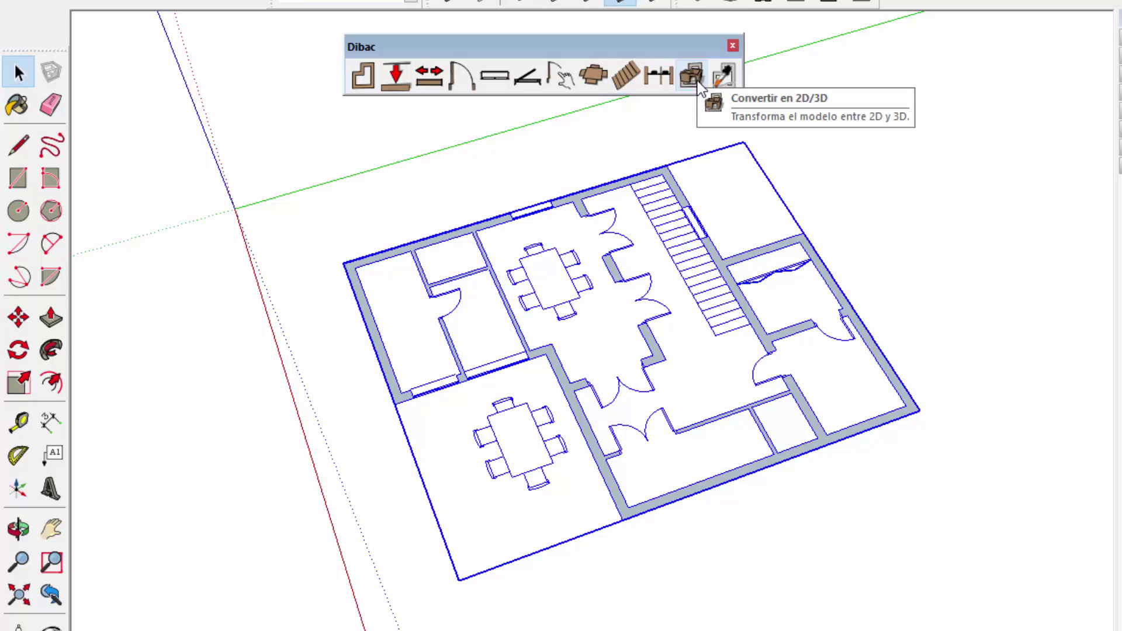
{"action": "left_click", "coordinate": [693, 79]}
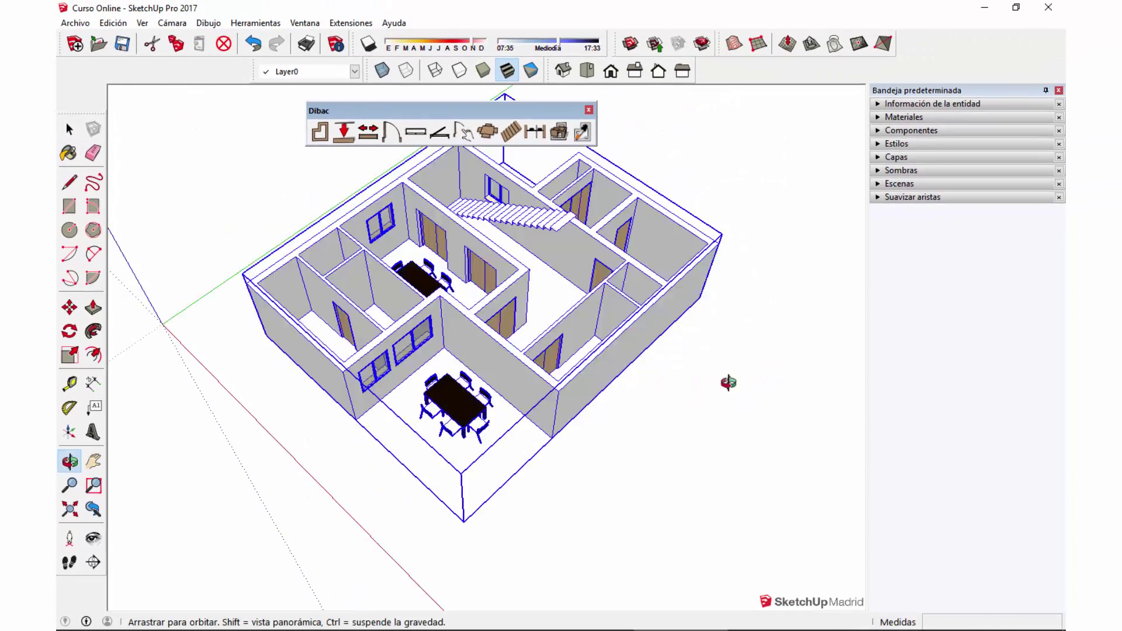
{"action": "left_click_drag", "start_coordinate": [728, 382], "coordinate": [679, 359]}
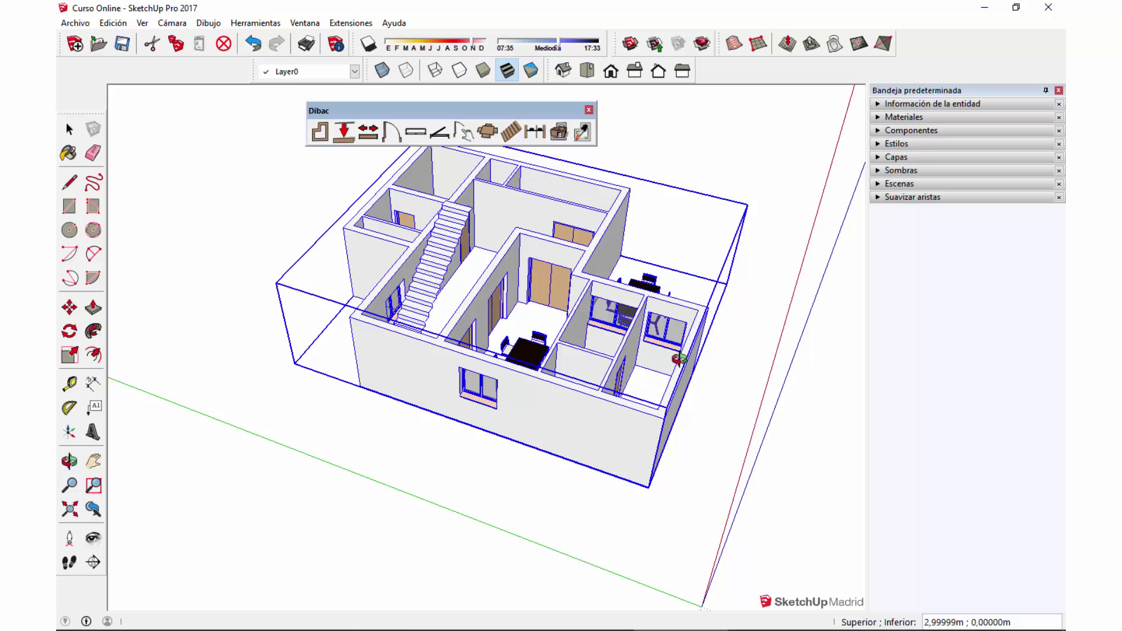
{"action": "middle_click_drag", "start_coordinate": [679, 359], "coordinate": [698, 406]}
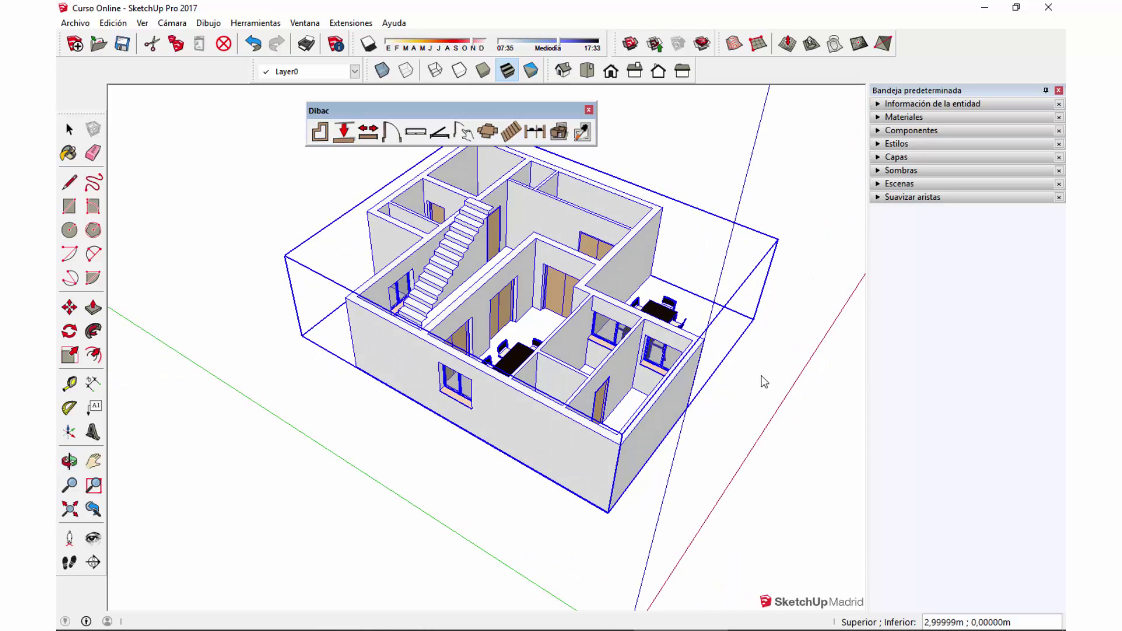
{"action": "scroll", "coordinate": [735, 394], "scroll_direction": "down", "scroll_amount": 5}
{"action": "mouse_move", "coordinate": [736, 394]}
{"action": "middle_mouse_down"}
{"action": "mouse_move", "coordinate": [585, 361]}
{"action": "mouse_move", "coordinate": [213, 381]}
{"action": "mouse_move", "coordinate": [198, 279]}
{"action": "middle_mouse_up"}
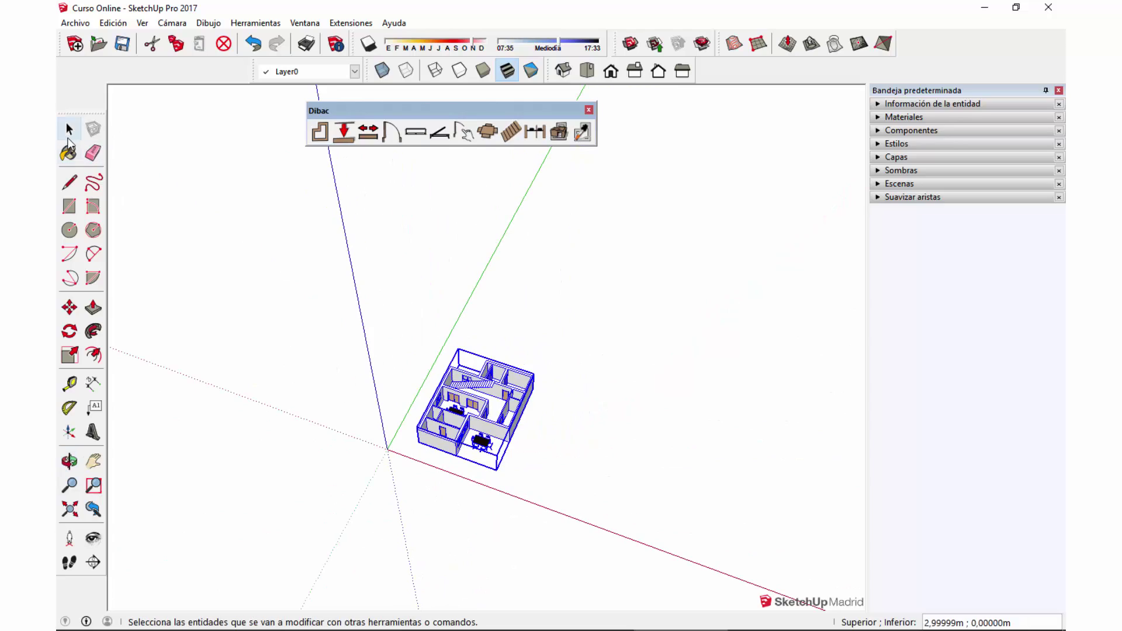
{"action": "scroll", "coordinate": [286, 395], "scroll_direction": "up", "scroll_amount": 5}
{"action": "mouse_move", "coordinate": [286, 395]}
{"action": "middle_mouse_down"}
{"action": "mouse_move", "coordinate": [537, 415]}
{"action": "mouse_move", "coordinate": [535, 360]}
{"action": "middle_mouse_up"}
{"action": "scroll", "coordinate": [538, 415], "scroll_direction": "up", "scroll_amount": 3}
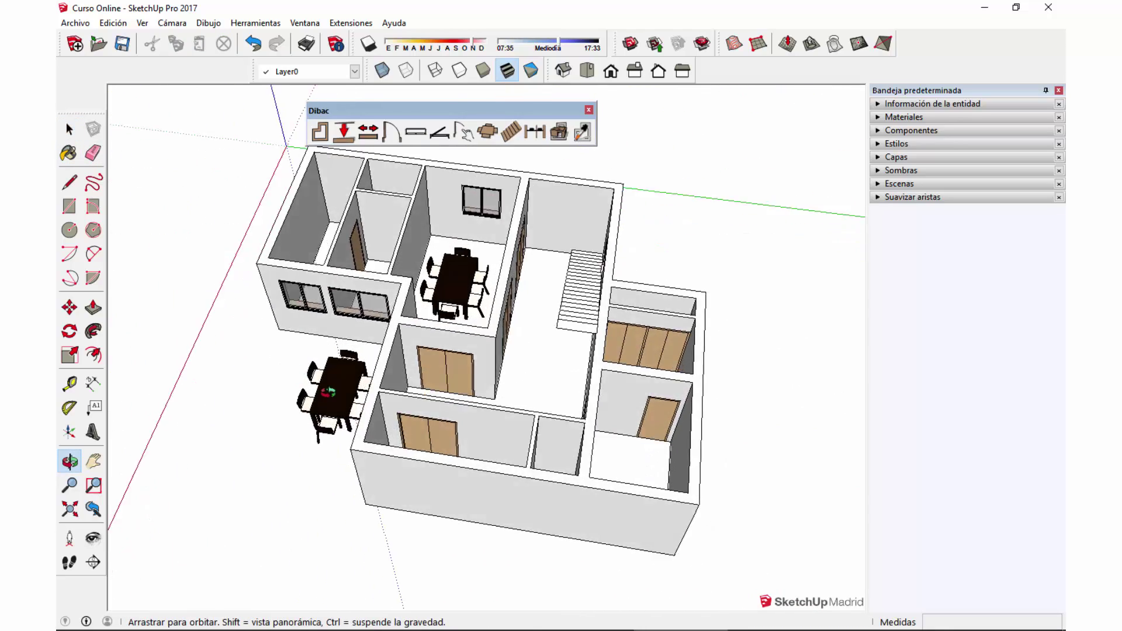
{"action": "left_click", "coordinate": [593, 385]}
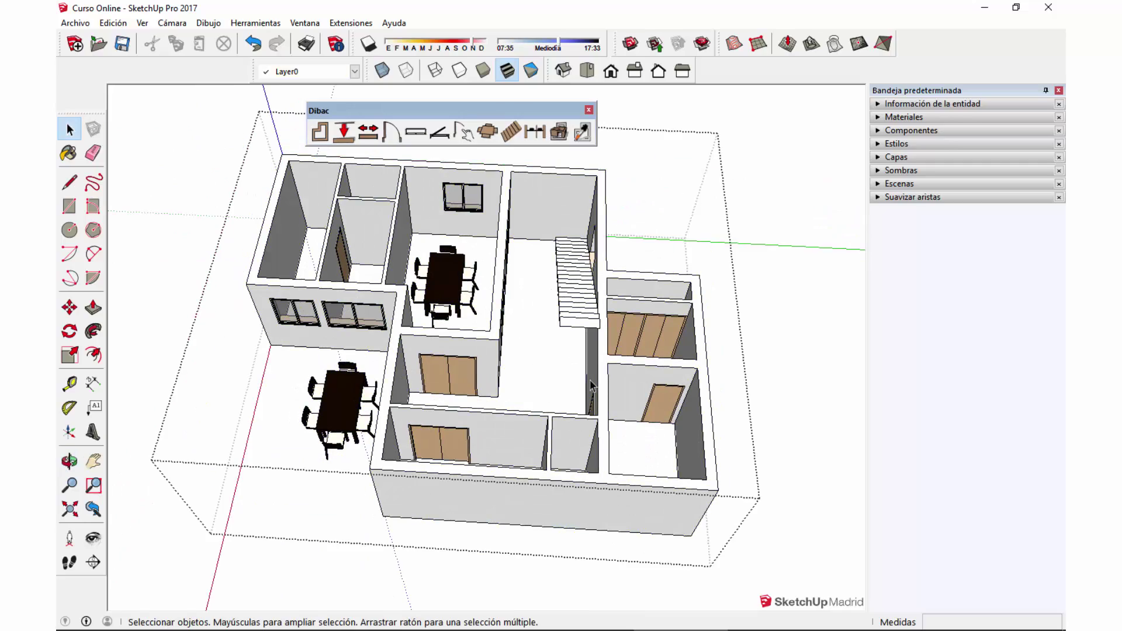
{"action": "mouse_move", "coordinate": [593, 385]}
{"action": "middle_mouse_down"}
{"action": "mouse_move", "coordinate": [758, 276]}
{"action": "mouse_move", "coordinate": [406, 314]}
{"action": "middle_mouse_up"}
{"action": "scroll", "coordinate": [331, 258], "scroll_direction": "down", "scroll_amount": 3}
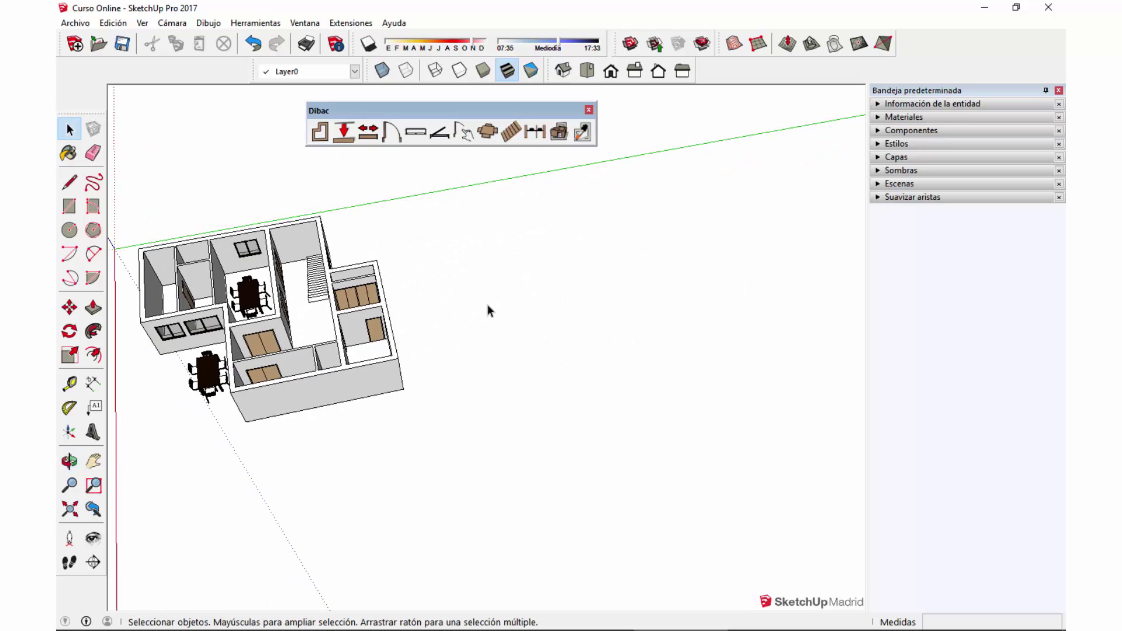
{"action": "scroll", "coordinate": [486, 310], "scroll_direction": "down", "scroll_amount": 1}
{"action": "middle_click_drag", "start_coordinate": [486, 310], "coordinate": [371, 419], "text": "shift"}
{"action": "mouse_move", "coordinate": [577, 358]}
{"action": "middle_mouse_down"}
{"action": "mouse_move", "coordinate": [549, 363]}
{"action": "mouse_move", "coordinate": [566, 346]}
{"action": "middle_mouse_up"}
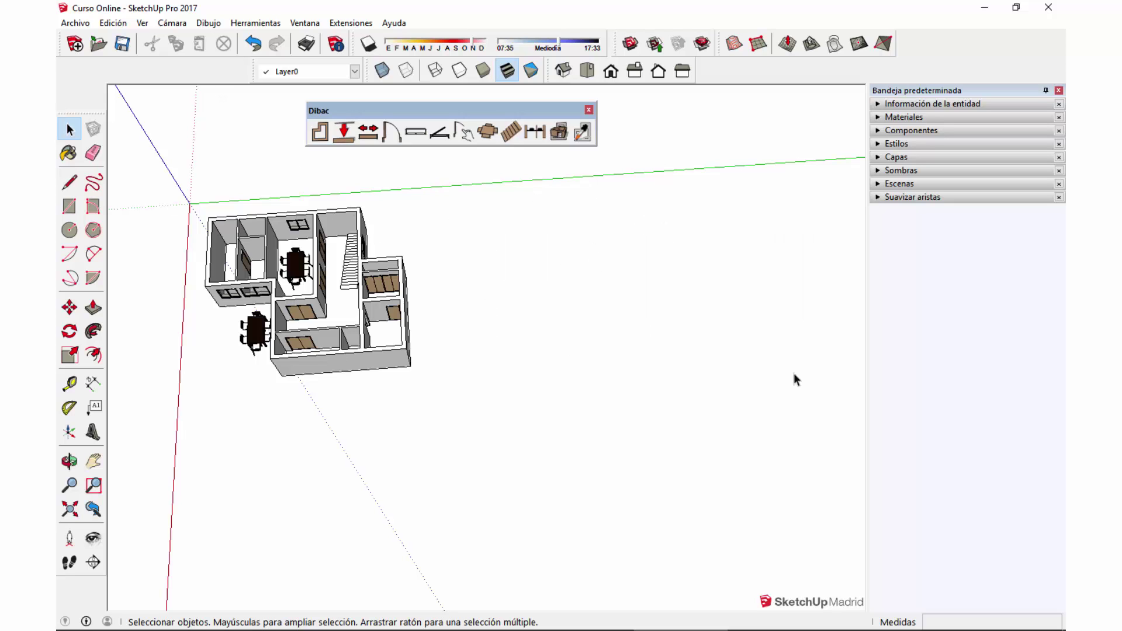
- Import the floor-plan image and place it by two corners
{"action": "left_click", "coordinate": [85, 26]}
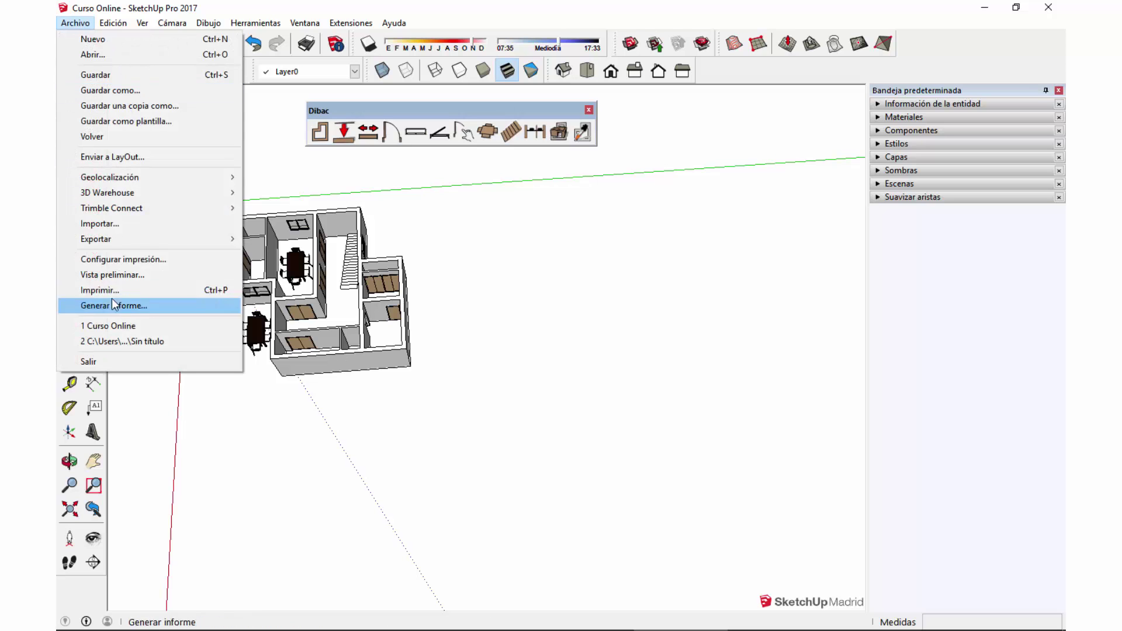
{"action": "left_click", "coordinate": [93, 224]}
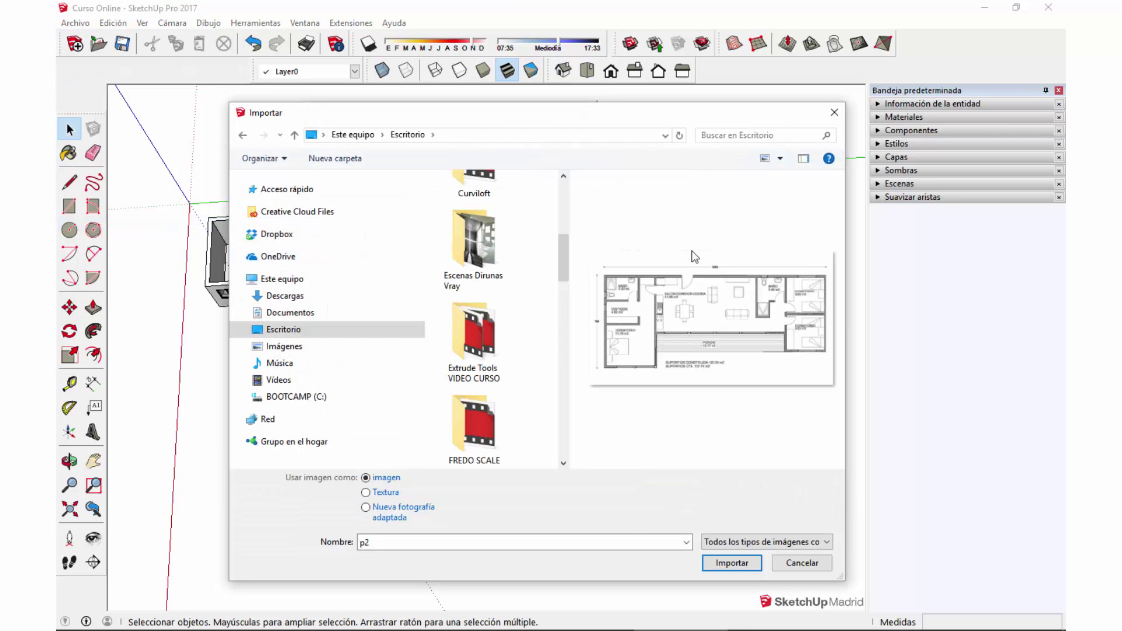
{"action": "left_click", "coordinate": [755, 561]}
{"action": "left_click", "coordinate": [555, 238]}
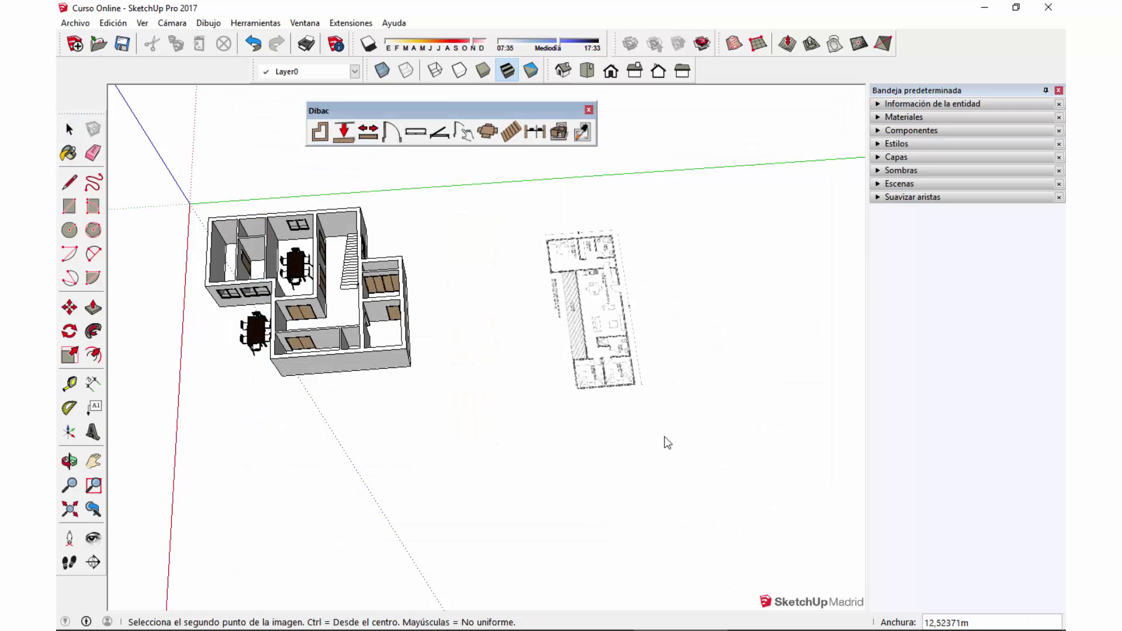
{"action": "left_click", "coordinate": [788, 551]}
{"action": "mouse_move", "coordinate": [788, 552]}
{"action": "middle_mouse_down"}
{"action": "mouse_move", "coordinate": [687, 416]}
{"action": "mouse_move", "coordinate": [739, 336]}
{"action": "mouse_move", "coordinate": [577, 255]}
{"action": "middle_mouse_up"}
{"action": "left_click", "coordinate": [688, 417]}
- Delete the old 3D house model, leaving the plan image
{"action": "left_click_drag", "start_coordinate": [357, 360], "coordinate": [666, 564]}
{"action": "key", "text": "Delete"}
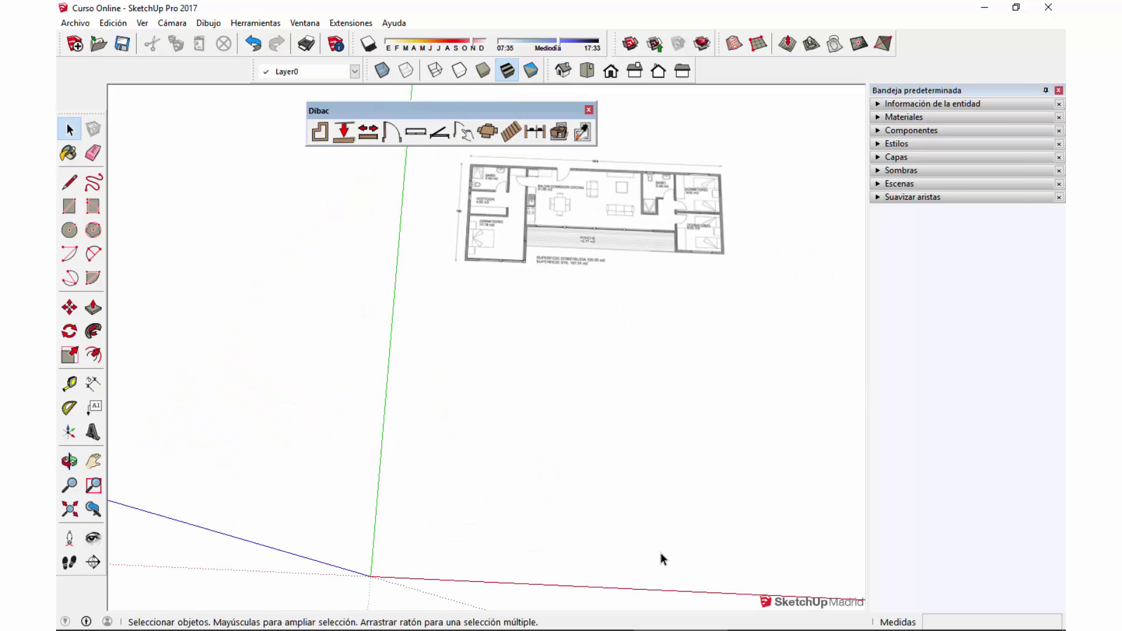
{"action": "scroll", "coordinate": [574, 218], "scroll_direction": "up", "scroll_amount": 3}
{"action": "left_click", "coordinate": [550, 202]}
{"action": "mouse_move", "coordinate": [549, 202]}
{"action": "middle_mouse_down"}
{"action": "mouse_move", "coordinate": [441, 421]}
{"action": "mouse_move", "coordinate": [492, 324]}
{"action": "mouse_move", "coordinate": [401, 283]}
{"action": "middle_mouse_up"}
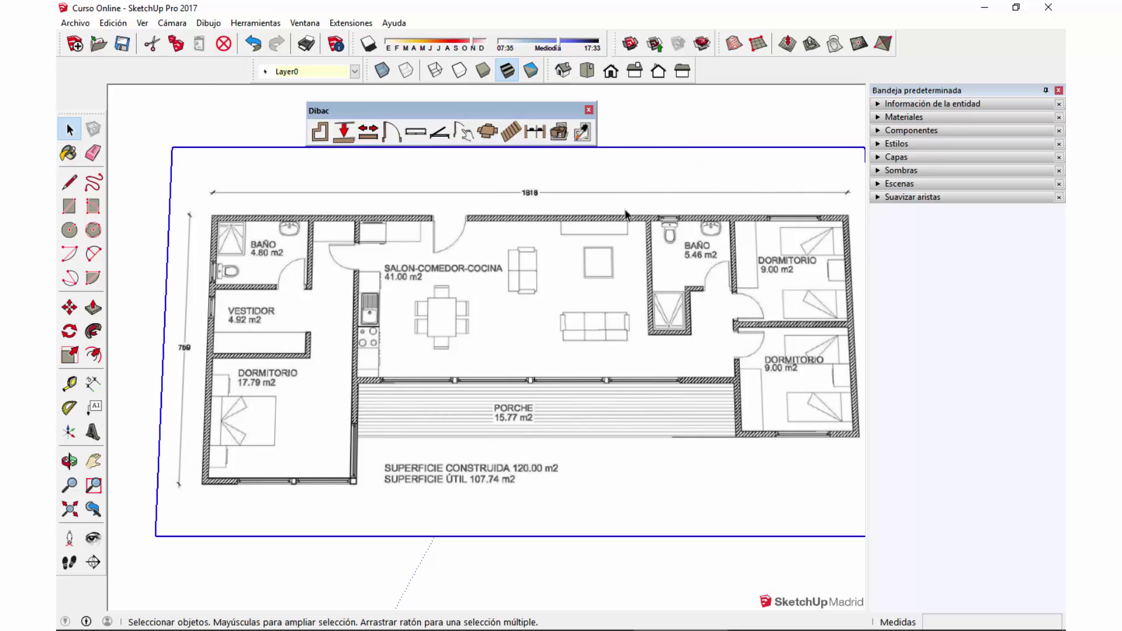
- Measure the plan's 1818 dimension and decline resizing the model
{"action": "left_click", "coordinate": [70, 384]}
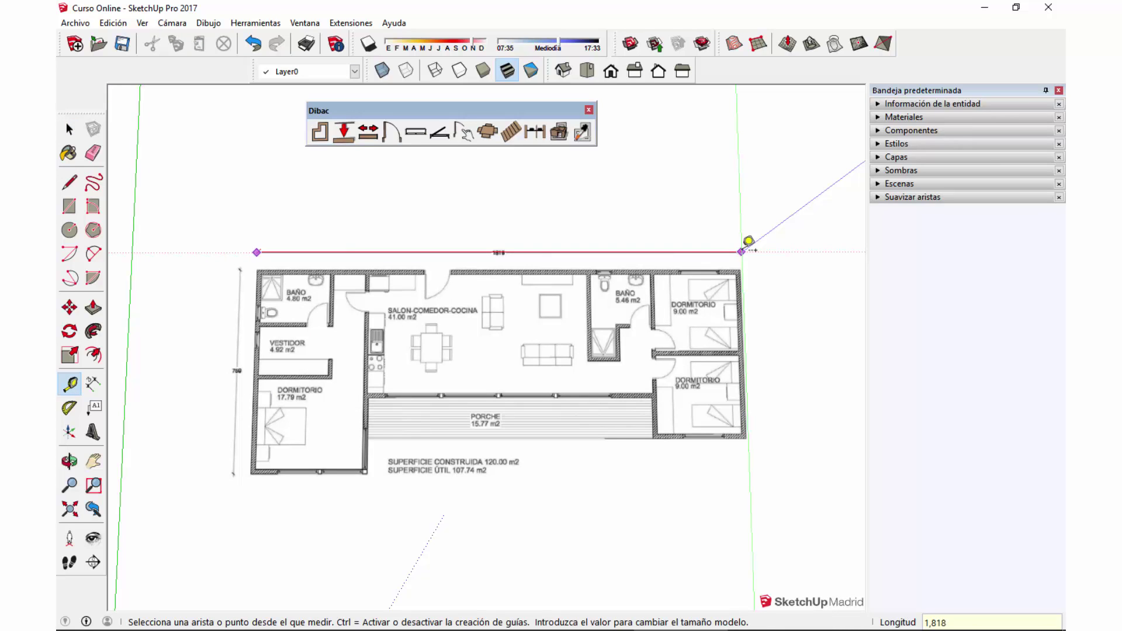
{"action": "key", "text": "Return"}
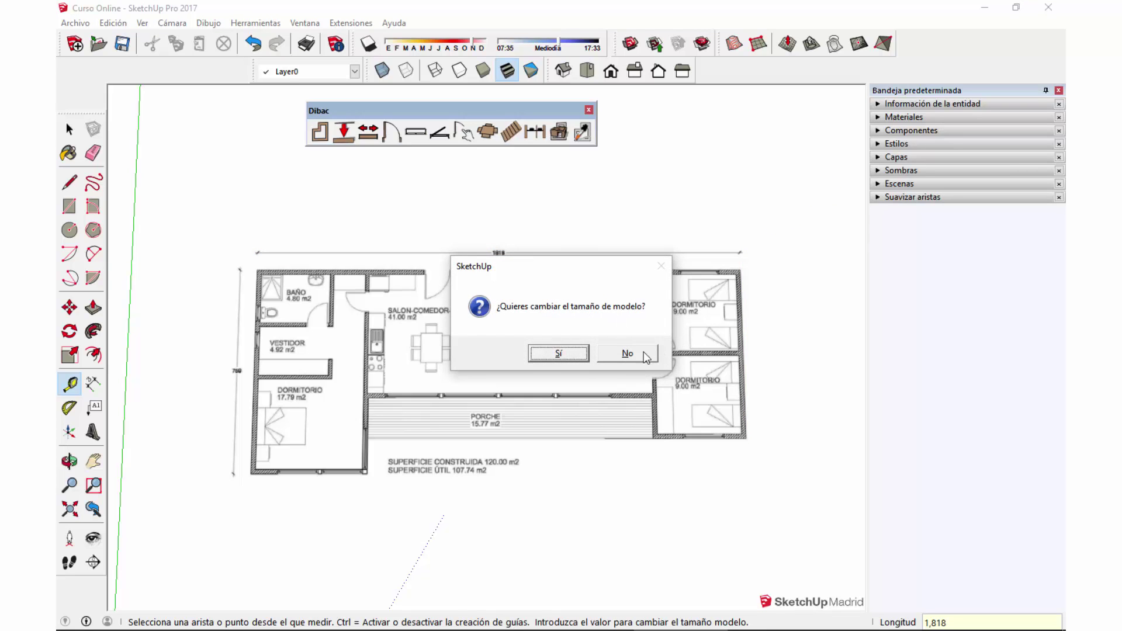
{"action": "left_click", "coordinate": [559, 353]}
{"action": "key", "text": "space"}
- Delete the stray house pieces around the origin
{"action": "scroll", "coordinate": [425, 335], "scroll_direction": "down", "scroll_amount": 3}
{"action": "scroll", "coordinate": [434, 316], "scroll_direction": "down", "scroll_amount": 2}
{"action": "scroll", "coordinate": [441, 292], "scroll_direction": "down", "scroll_amount": 2}
{"action": "scroll", "coordinate": [433, 242], "scroll_direction": "down", "scroll_amount": 2}
{"action": "left_click_drag", "start_coordinate": [411, 166], "coordinate": [515, 295]}
{"action": "key", "text": "Delete"}
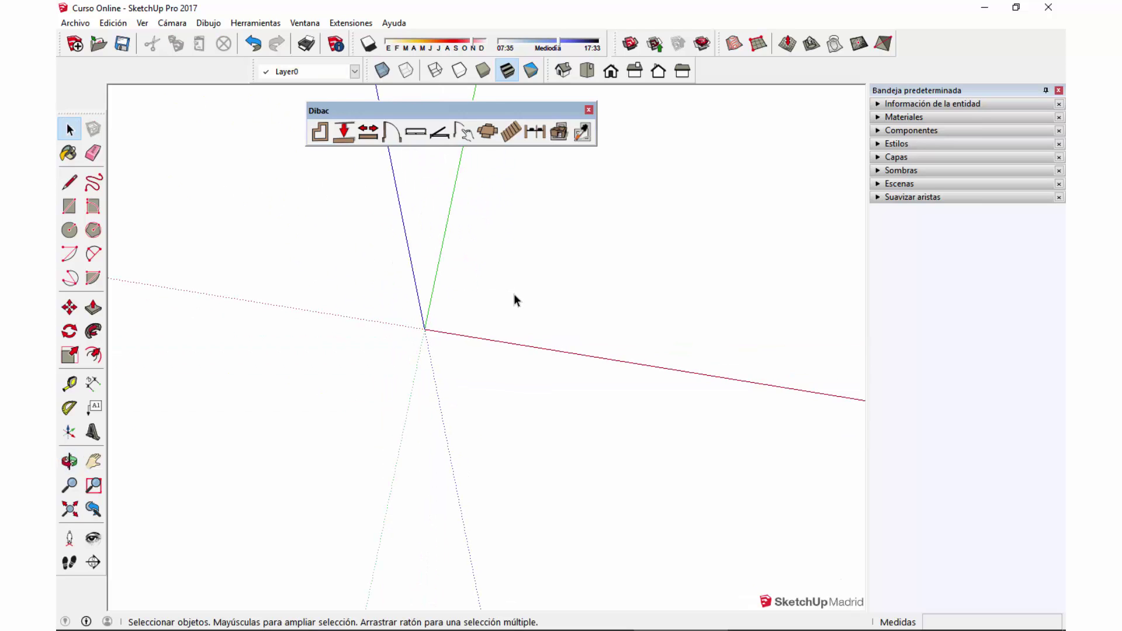
- Zoom Extents on the floor plan and orbit to a near top-down view
{"action": "left_click", "coordinate": [69, 511]}
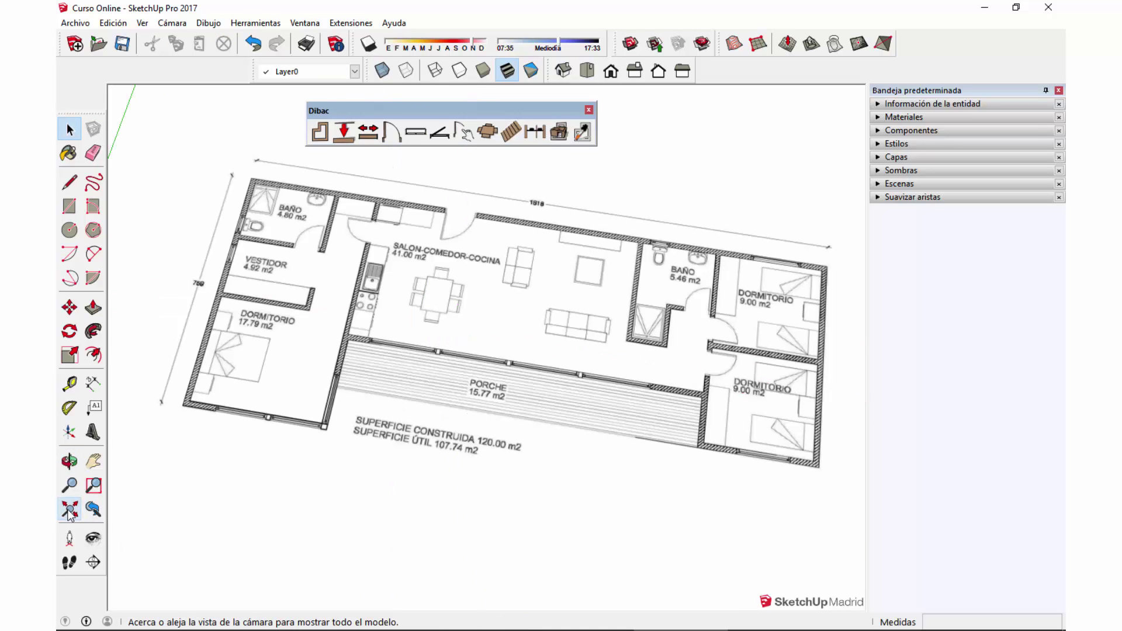
{"action": "mouse_move", "coordinate": [598, 382]}
{"action": "middle_mouse_down"}
{"action": "mouse_move", "coordinate": [438, 321]}
{"action": "mouse_move", "coordinate": [535, 389]}
{"action": "mouse_move", "coordinate": [762, 409]}
{"action": "middle_mouse_up"}
{"action": "scroll", "coordinate": [400, 287], "scroll_direction": "up", "scroll_amount": 2}
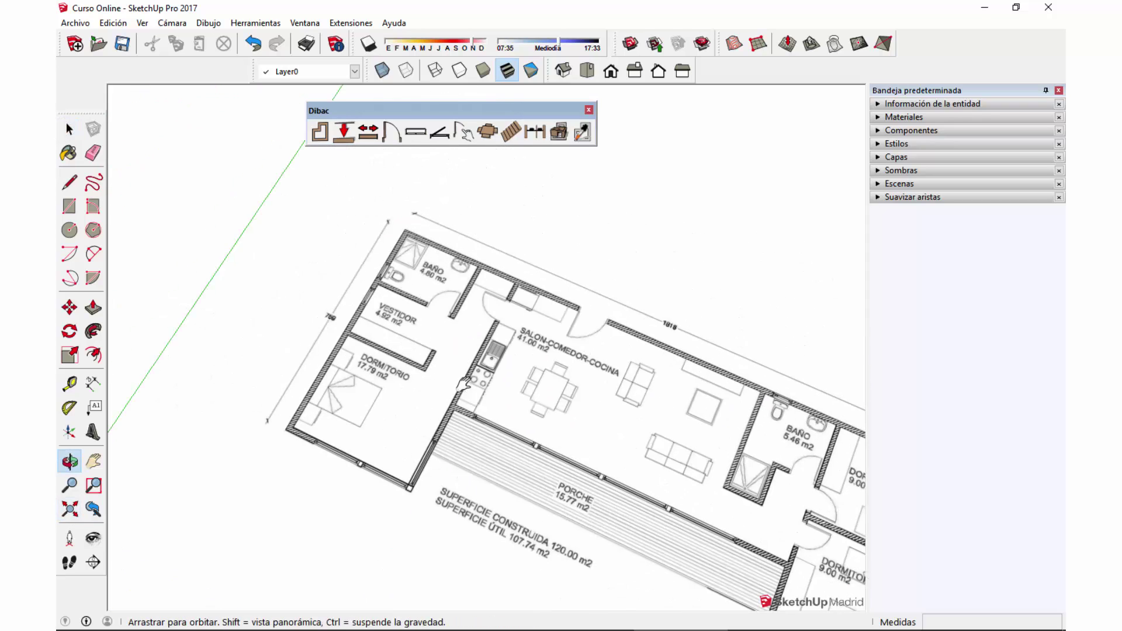
{"action": "scroll", "coordinate": [394, 377], "scroll_direction": "up", "scroll_amount": 2}
{"action": "middle_click_drag", "start_coordinate": [423, 186], "coordinate": [398, 303]}
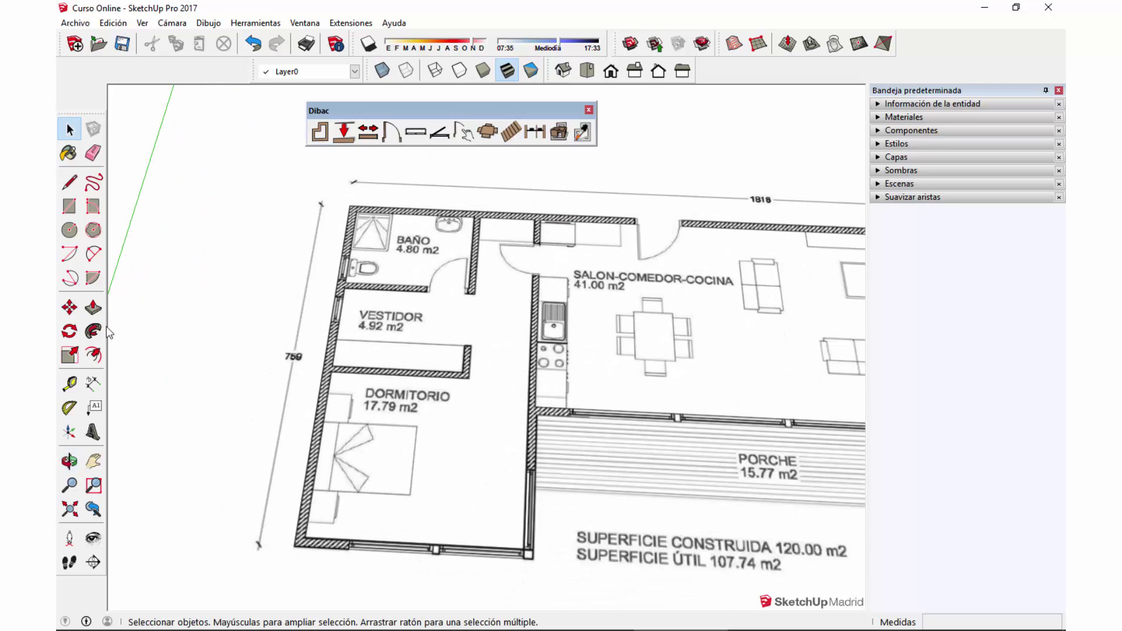
- Measure the 759 dimension, enter 7,59 and confirm resizing the model
{"action": "left_click", "coordinate": [70, 385]}
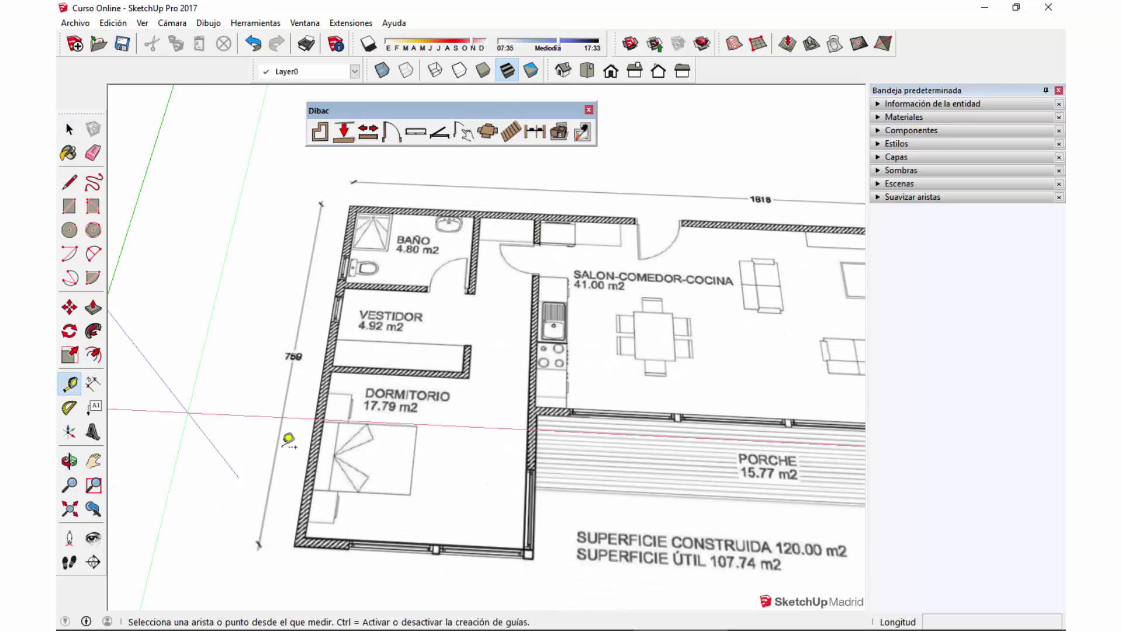
{"action": "left_click", "coordinate": [258, 546]}
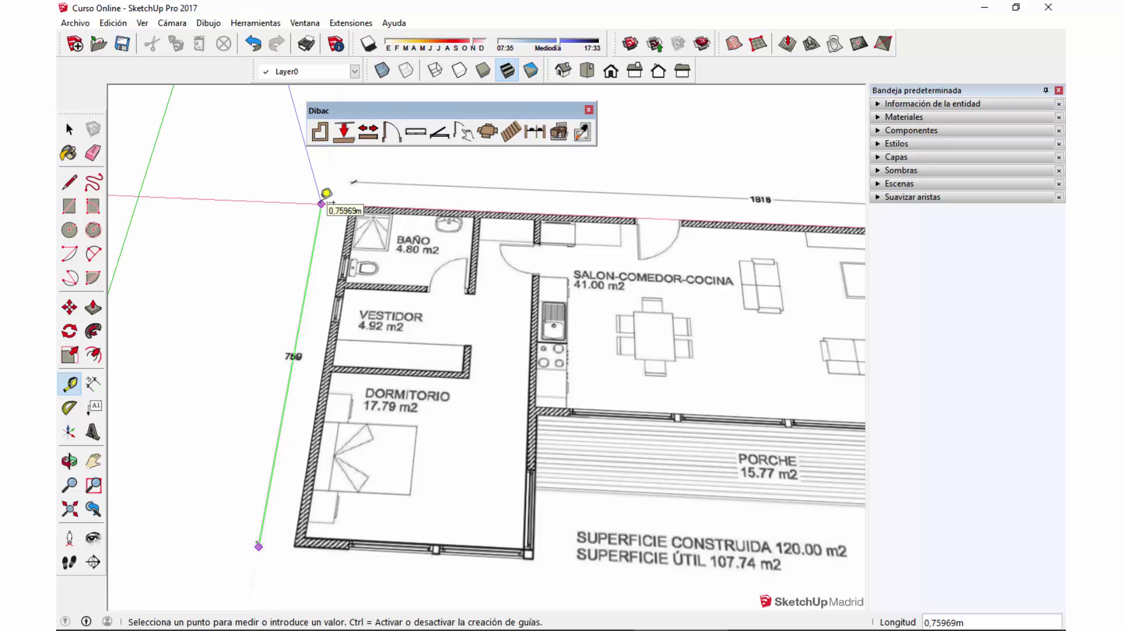
{"action": "left_click", "coordinate": [322, 203]}
{"action": "key", "text": "ctrl+z"}
{"action": "key", "text": "ctrl+z"}
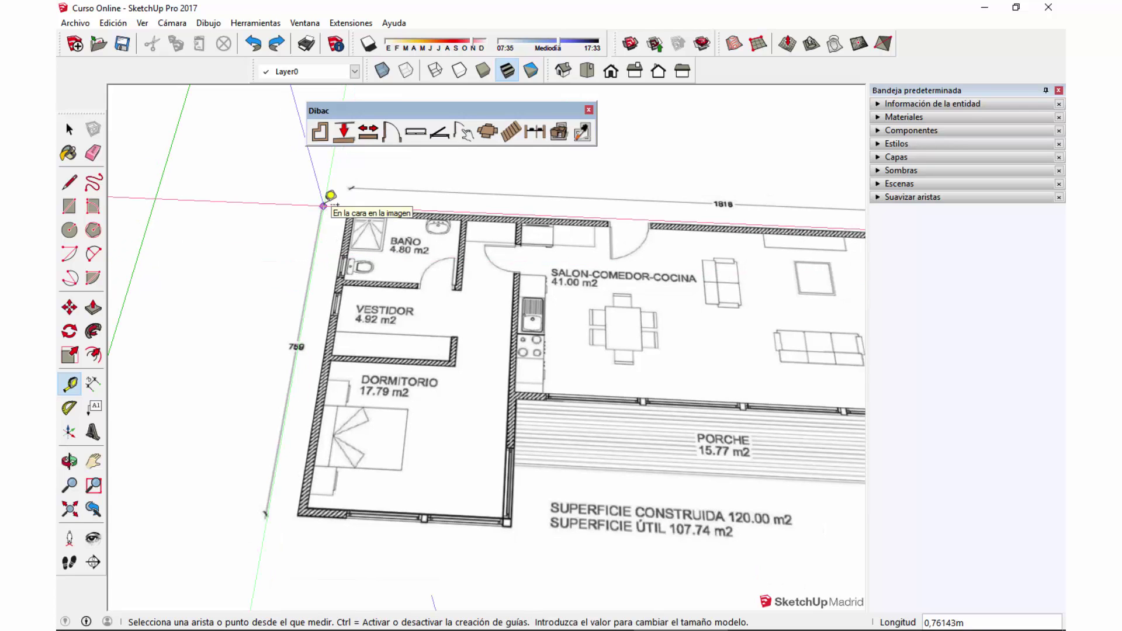
{"action": "type", "text": "7,59"}
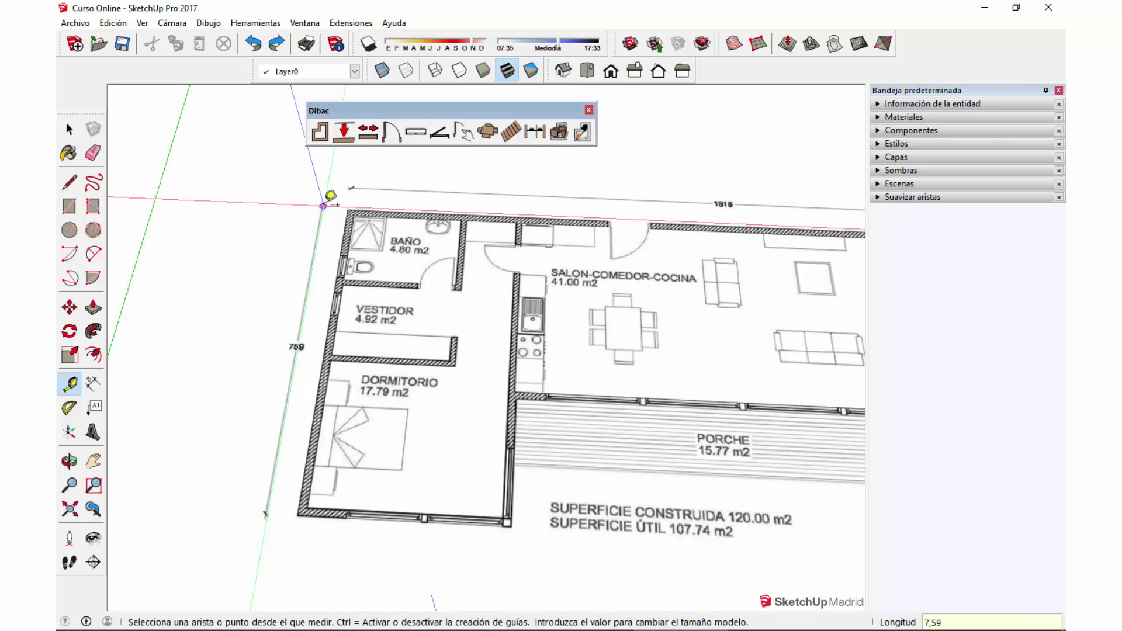
{"action": "key", "text": "Return"}
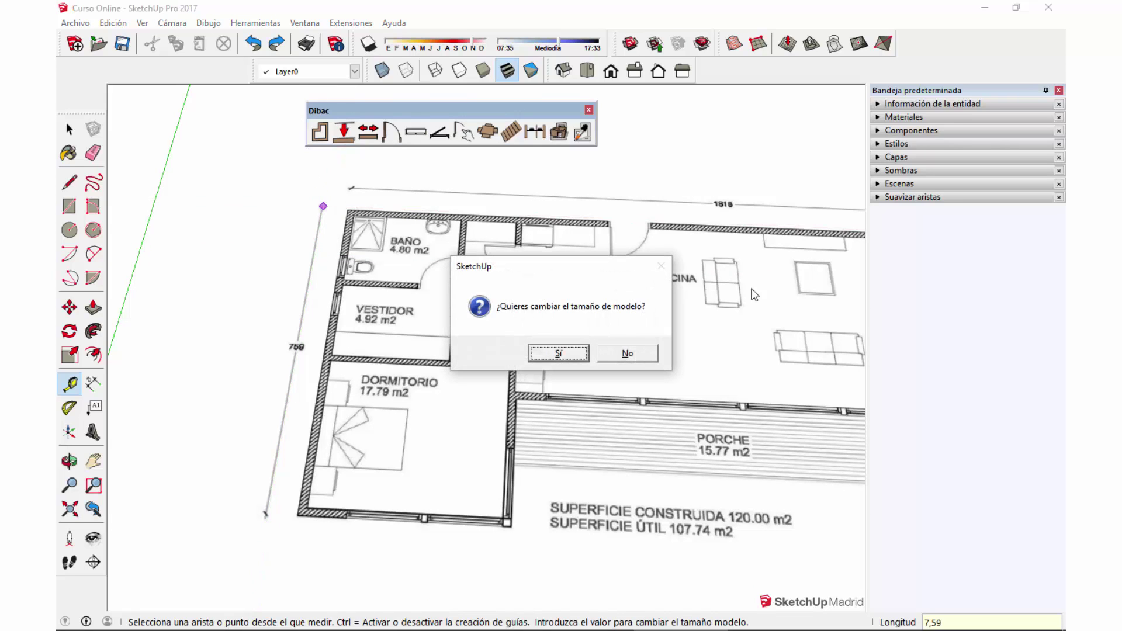
{"action": "left_click", "coordinate": [558, 353]}
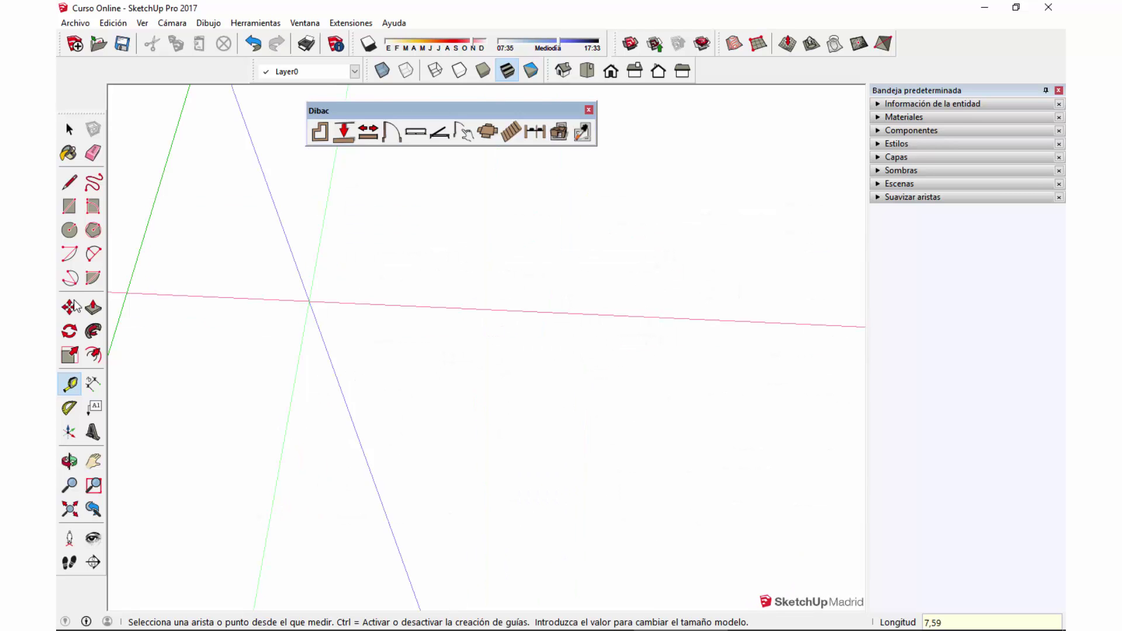
- Zoom Extents on the rescaled plan and start a check measurement from a corner
{"action": "left_click", "coordinate": [70, 508]}
{"action": "middle_click_drag", "start_coordinate": [193, 318], "coordinate": [488, 352]}
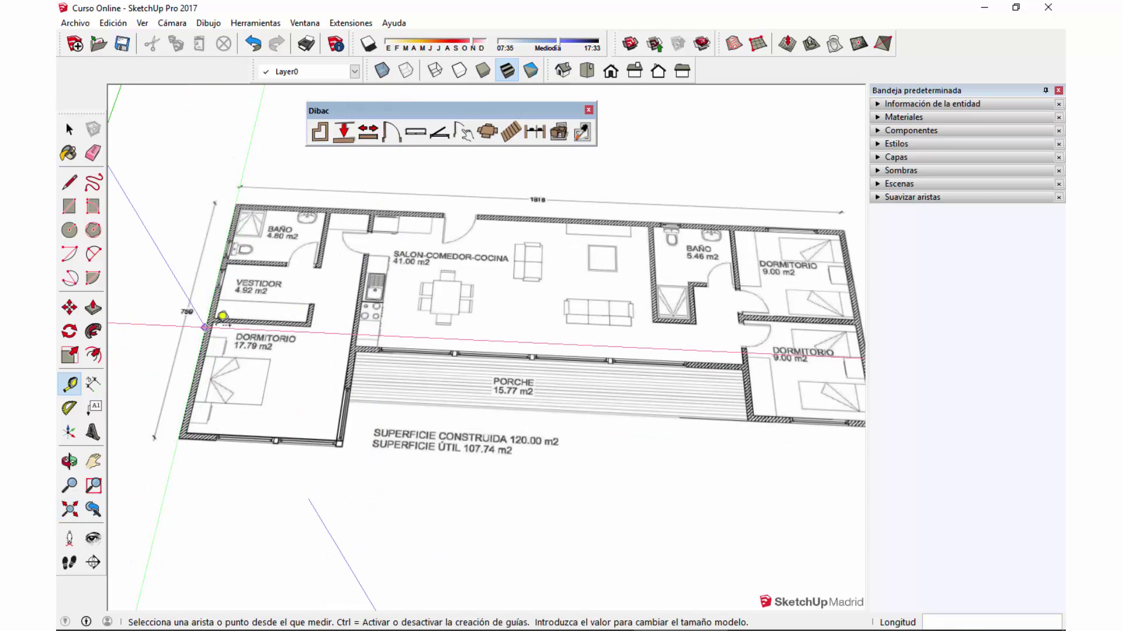
{"action": "key", "text": "t"}
{"action": "scroll", "coordinate": [488, 352], "scroll_direction": "up", "scroll_amount": 2}
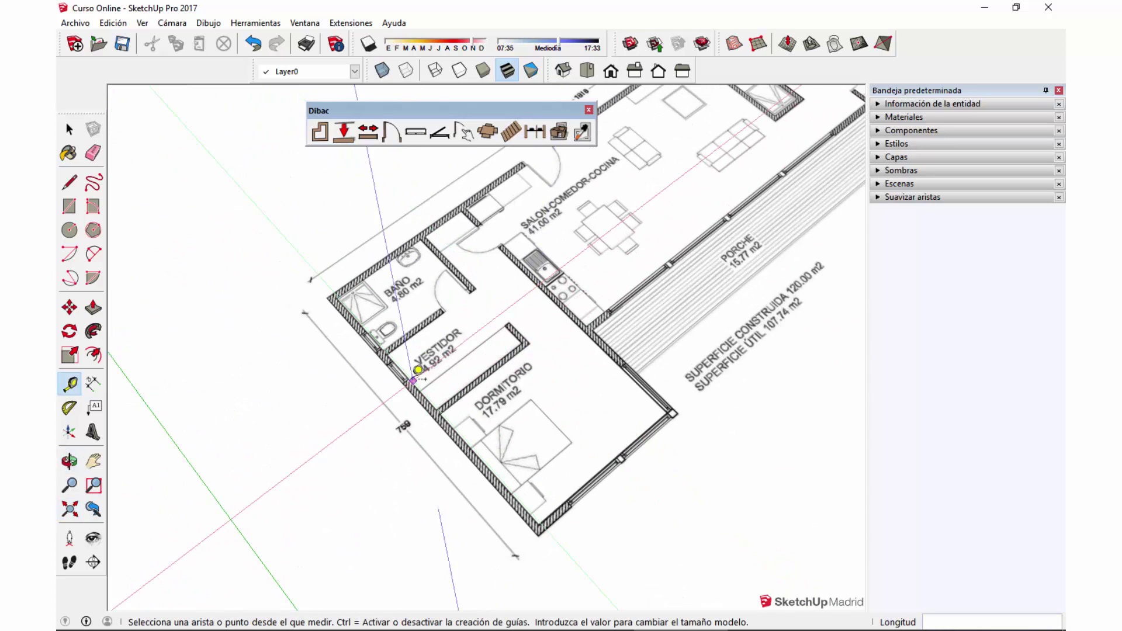
{"action": "scroll", "coordinate": [337, 320], "scroll_direction": "up", "scroll_amount": 1}
{"action": "left_click", "coordinate": [304, 311]}
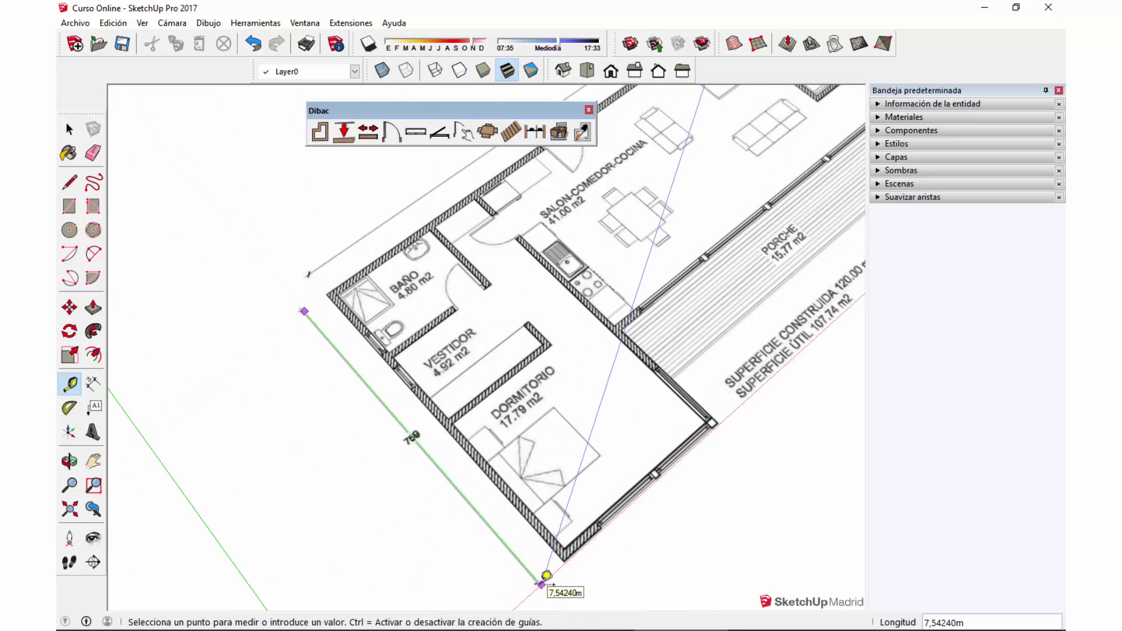
{"action": "scroll", "coordinate": [547, 576], "scroll_direction": "down", "scroll_amount": 2}
{"action": "key", "text": "space"}
{"action": "mouse_move", "coordinate": [450, 383]}
{"action": "middle_mouse_down"}
{"action": "mouse_move", "coordinate": [545, 357]}
{"action": "mouse_move", "coordinate": [461, 311]}
{"action": "mouse_move", "coordinate": [298, 310]}
{"action": "middle_mouse_up"}
- Start the Dibac Wall tool at 0,25 thickness and frame the plan
{"action": "left_click", "coordinate": [319, 131]}
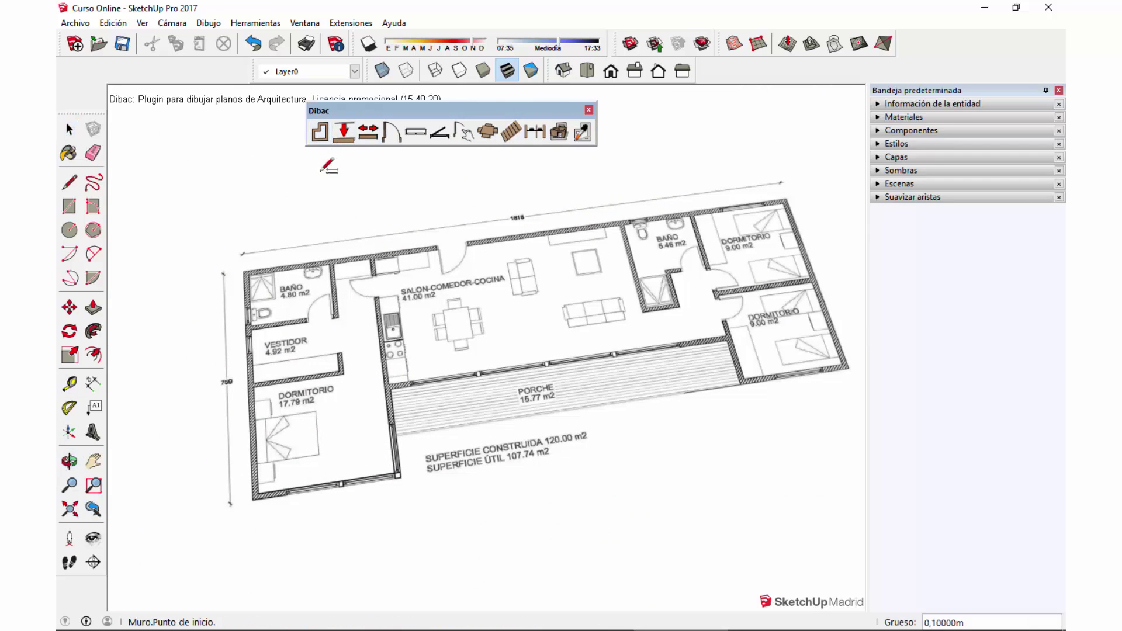
{"action": "middle_click_drag", "start_coordinate": [328, 169], "coordinate": [412, 155], "text": "shift"}
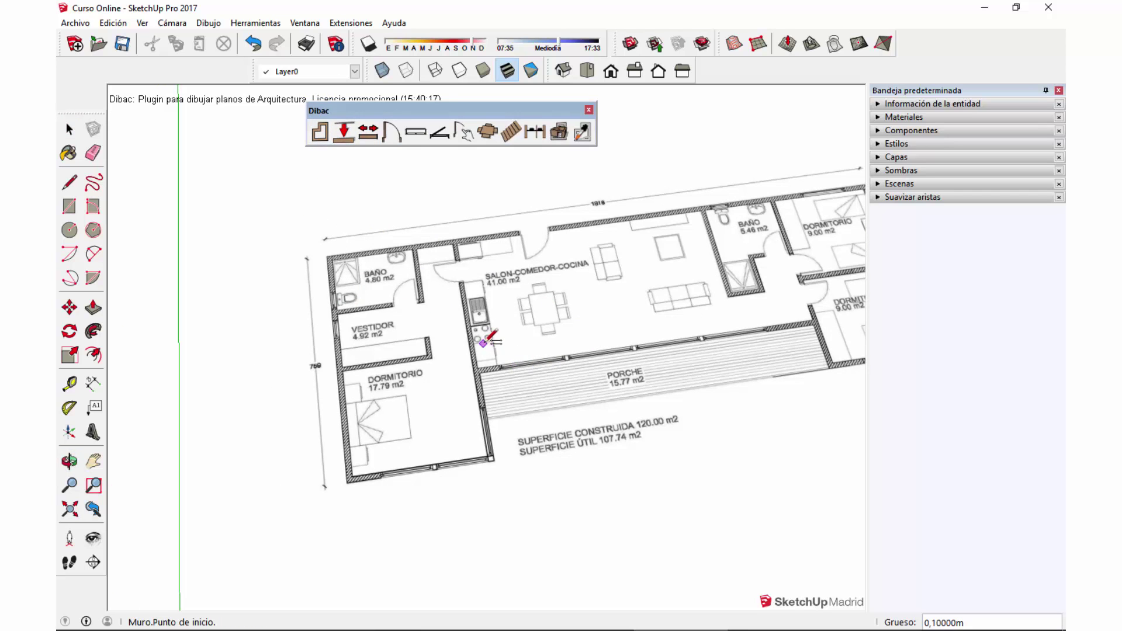
{"action": "middle_click_drag", "start_coordinate": [426, 318], "coordinate": [430, 333]}
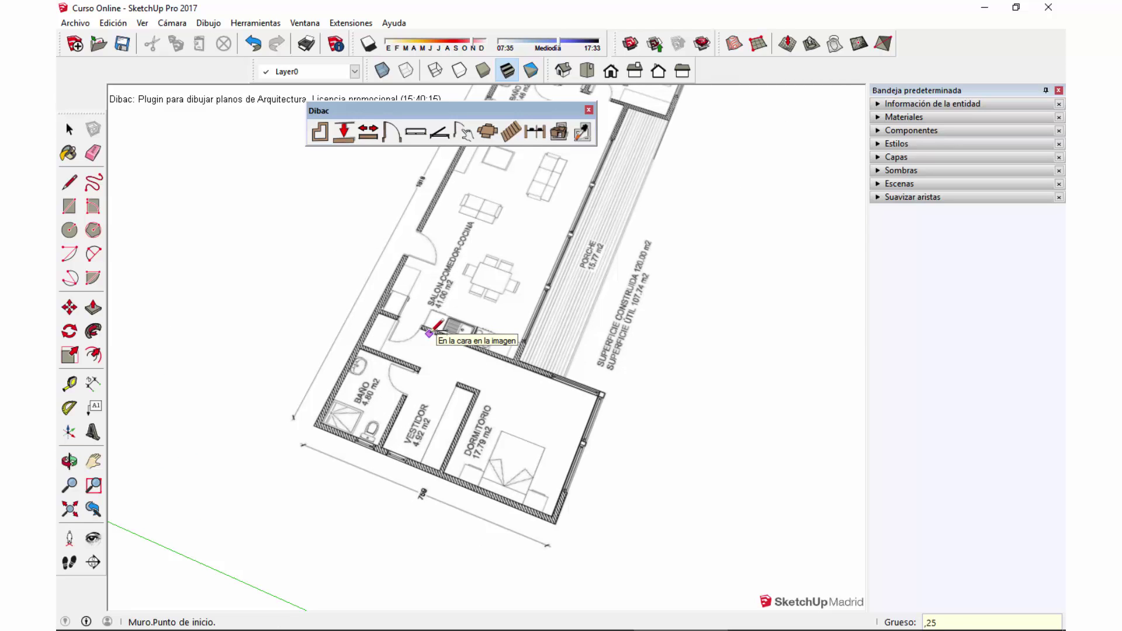
{"action": "scroll", "coordinate": [397, 403], "scroll_direction": "up", "scroll_amount": 1}
{"action": "scroll", "coordinate": [371, 438], "scroll_direction": "up", "scroll_amount": 2}
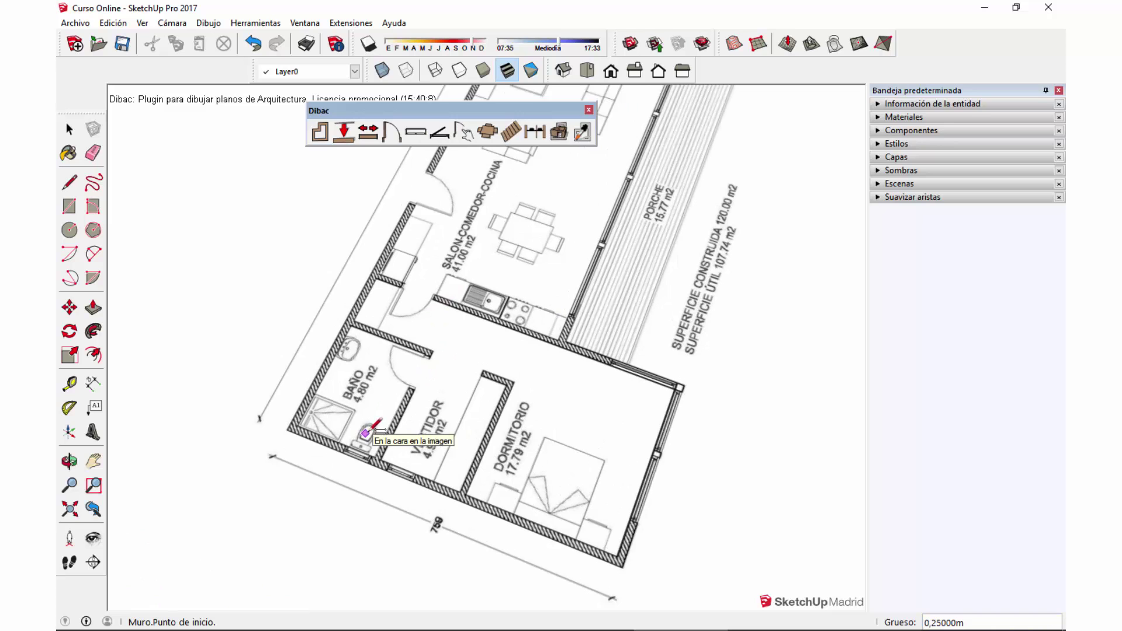
- Trace the bottom, left, top and right outer walls around the plan's corners
{"action": "left_click", "coordinate": [622, 565]}
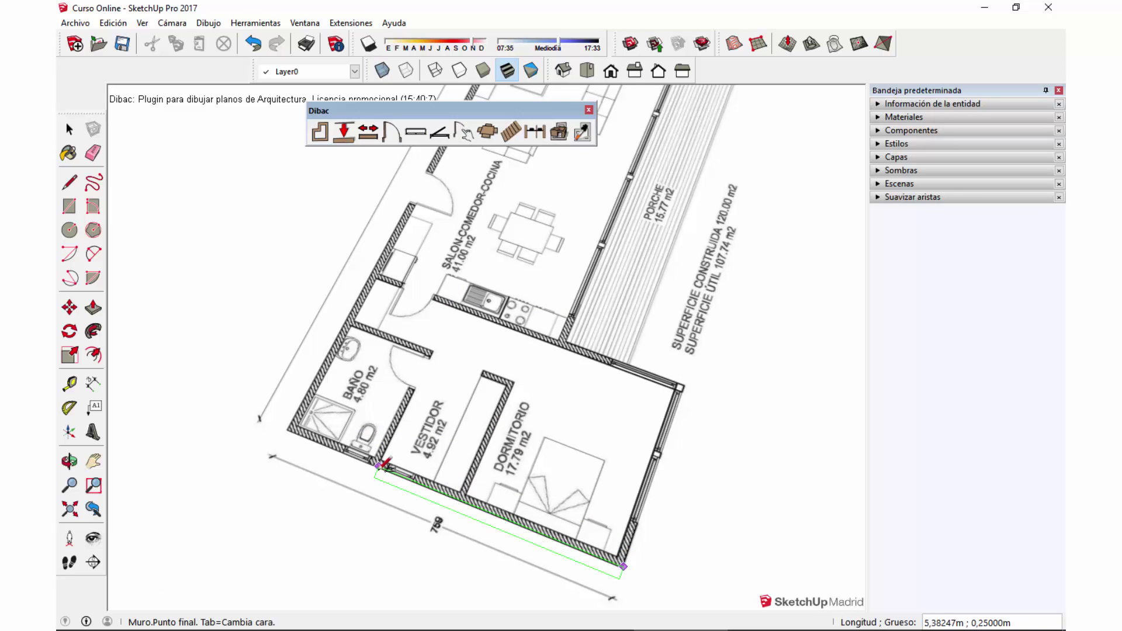
{"action": "left_click", "coordinate": [291, 425]}
{"action": "mouse_move", "coordinate": [395, 226]}
{"action": "middle_mouse_down", "text": "shift"}
{"action": "mouse_move", "coordinate": [410, 239]}
{"action": "mouse_move", "coordinate": [366, 372]}
{"action": "middle_mouse_up", "text": "shift"}
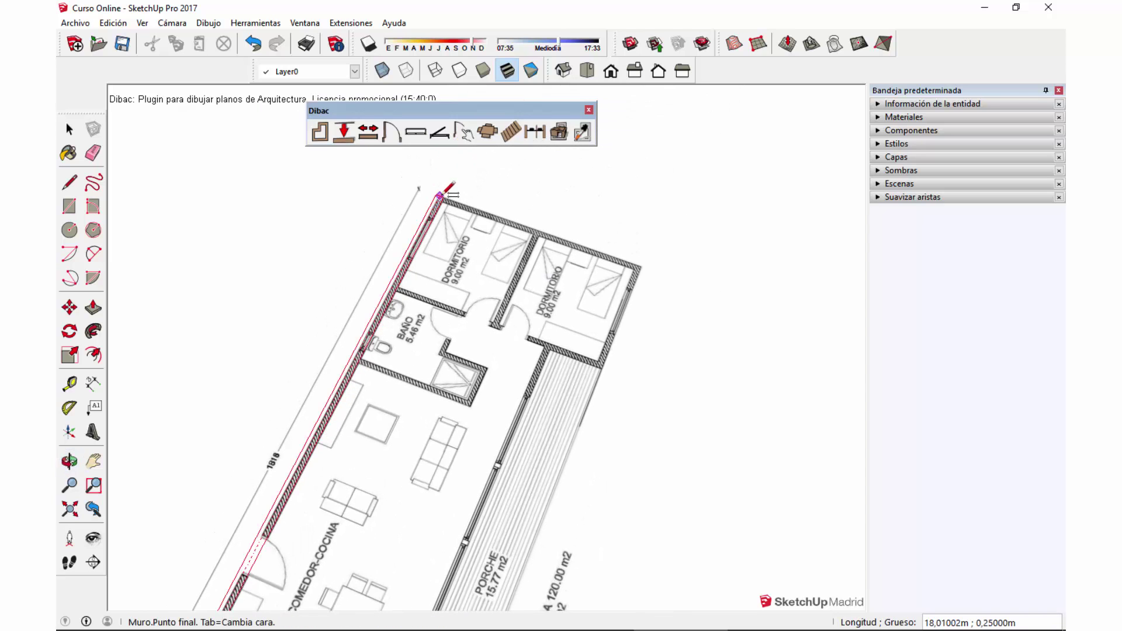
{"action": "left_click", "coordinate": [436, 194]}
{"action": "left_click", "coordinate": [637, 265]}
{"action": "left_click", "coordinate": [602, 360]}
{"action": "scroll", "coordinate": [599, 348], "scroll_direction": "down", "scroll_amount": 1}
{"action": "mouse_move", "coordinate": [722, 419]}
{"action": "middle_mouse_down"}
{"action": "mouse_move", "coordinate": [600, 301]}
{"action": "mouse_move", "coordinate": [598, 311]}
{"action": "mouse_move", "coordinate": [550, 152]}
{"action": "middle_mouse_up"}
{"action": "mouse_move", "coordinate": [547, 119]}
{"action": "left_mouse_down"}
{"action": "mouse_move", "coordinate": [562, 204]}
{"action": "mouse_move", "coordinate": [522, 200]}
{"action": "mouse_move", "coordinate": [525, 176]}
{"action": "left_mouse_up"}
{"action": "middle_click_drag", "start_coordinate": [684, 301], "coordinate": [614, 320]}
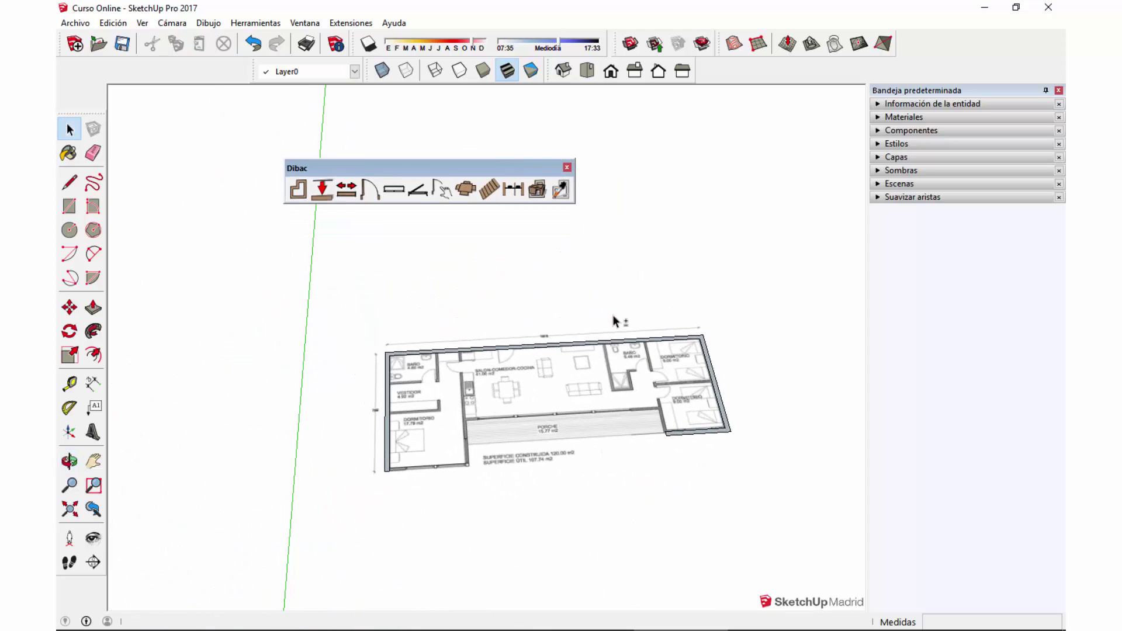